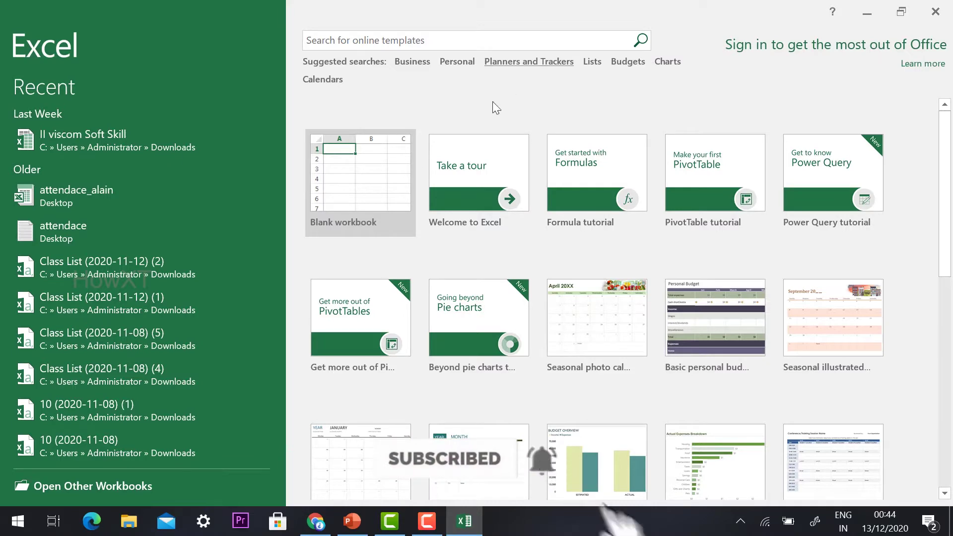
Create a blank workbook and merge and center cells D3 to H3
{"action": "left_click", "coordinate": [343, 171]}
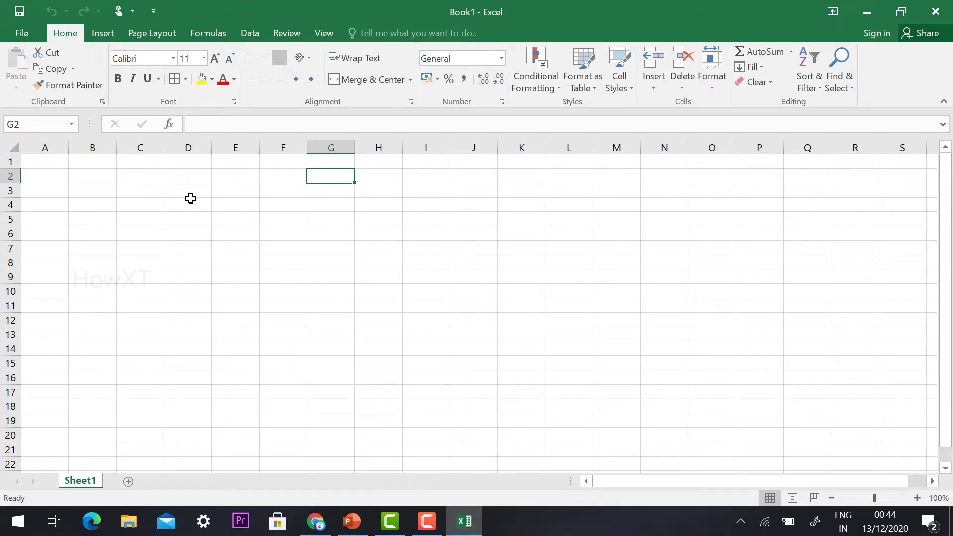
{"action": "left_click", "coordinate": [172, 191]}
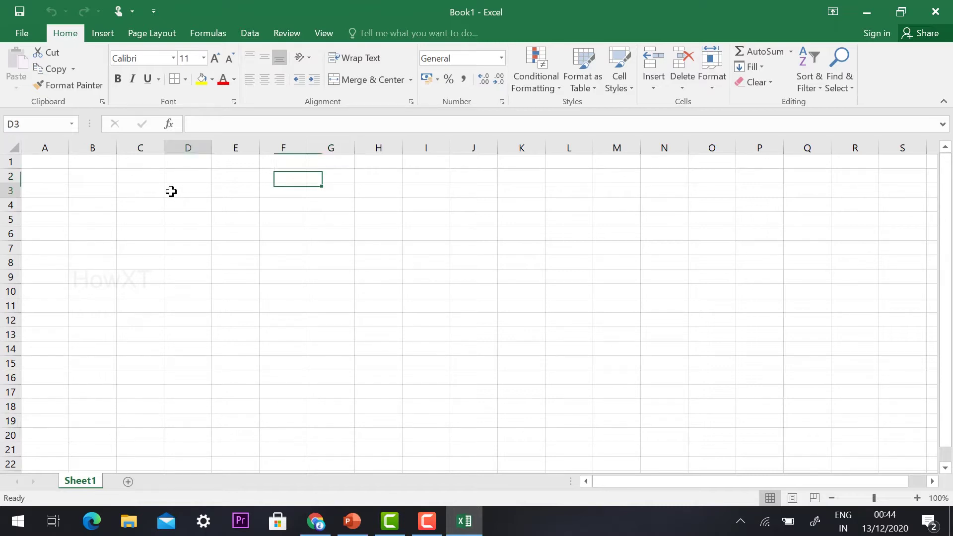
{"action": "left_click_drag", "start_coordinate": [176, 192], "coordinate": [389, 185]}
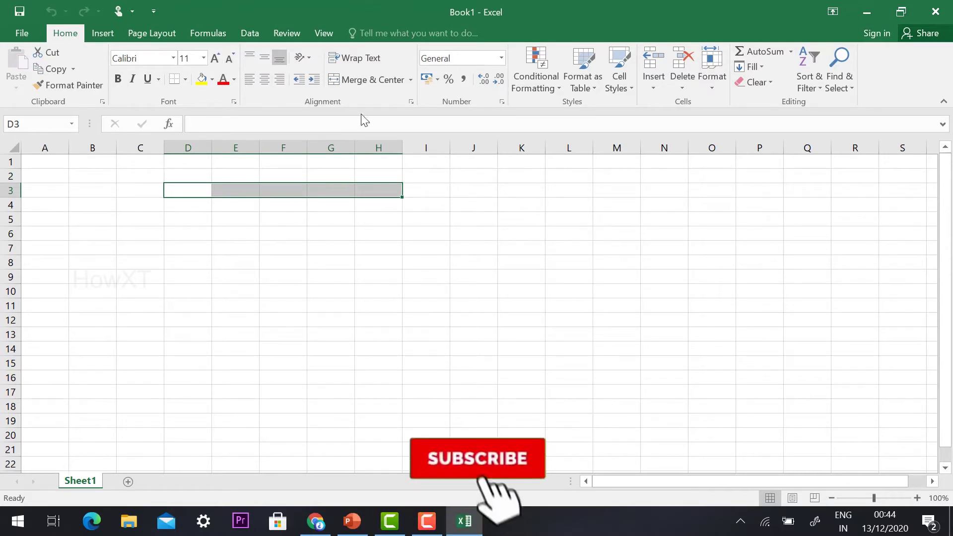
{"action": "left_click", "coordinate": [368, 80]}
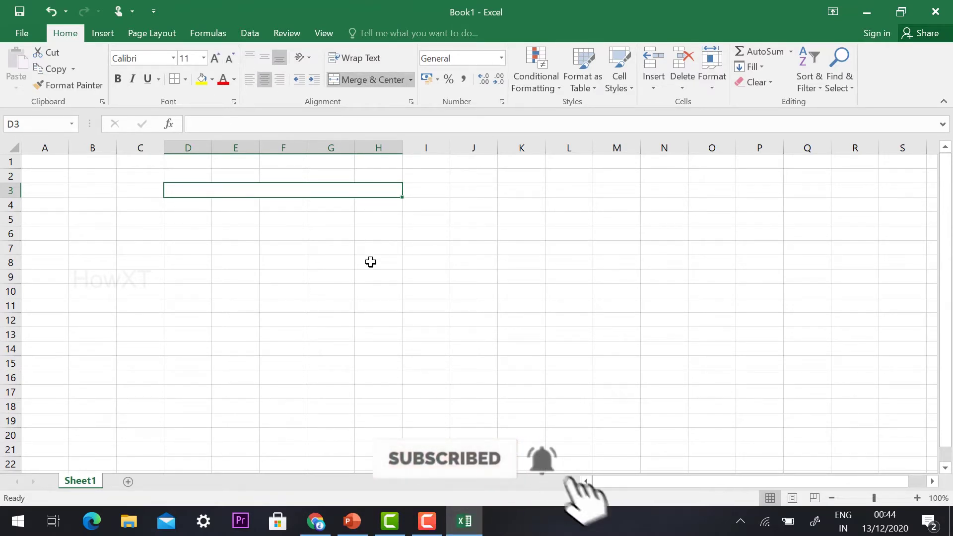
{"action": "left_click", "coordinate": [317, 291]}
Enter the title "ABC HR Sec School, Chennai" in the merged cell in row 3
{"action": "left_click", "coordinate": [214, 190]}
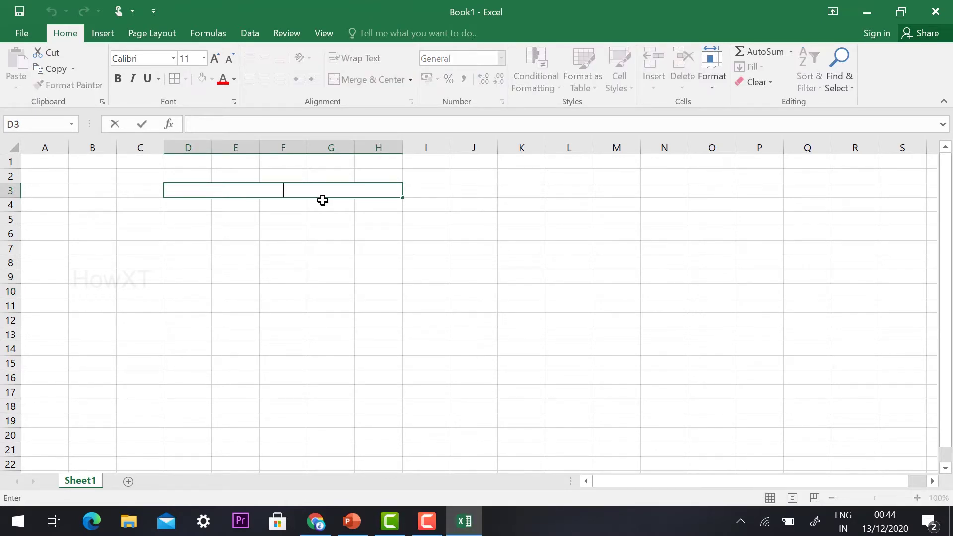
{"action": "type", "text": "ABC HR Sec Sc"}
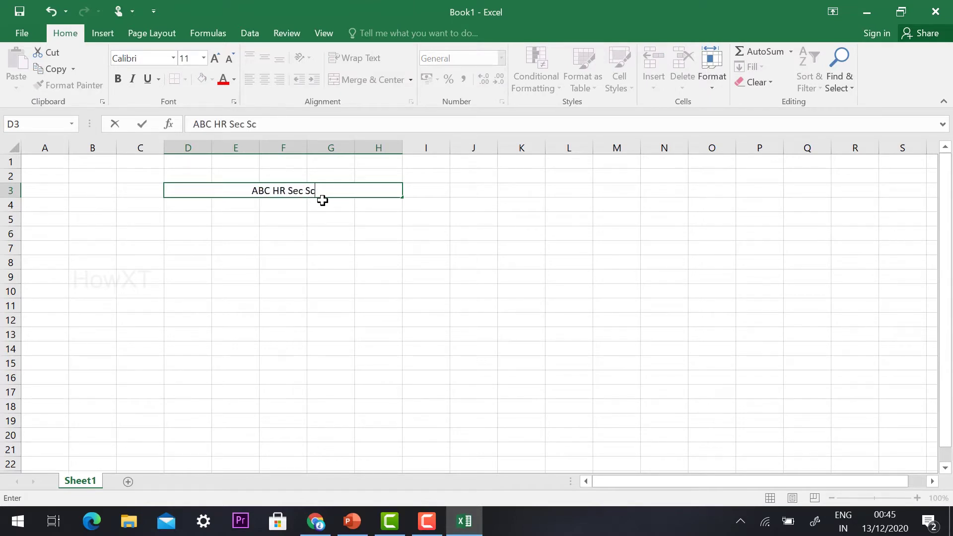
{"action": "type", "text": "hool, Chennai"}
{"action": "key", "text": "Return"}
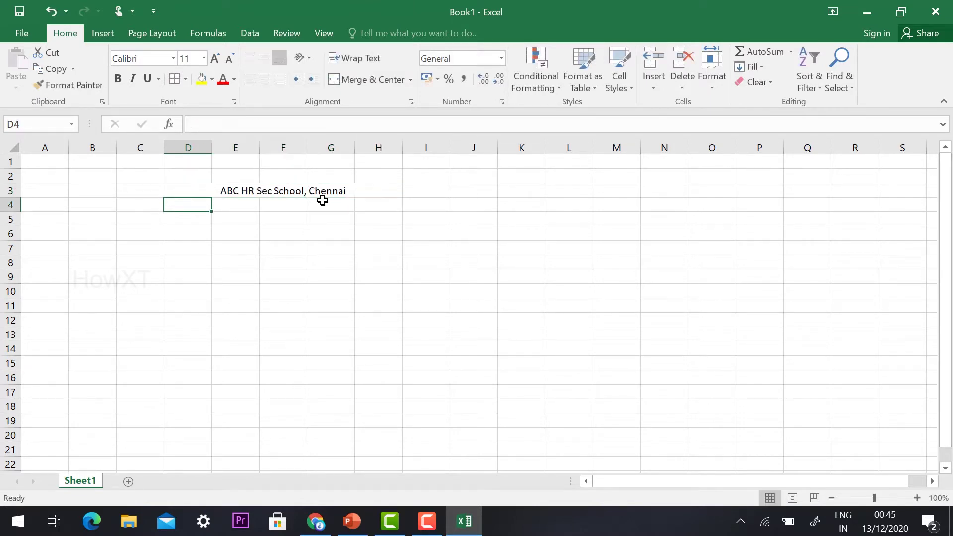
Format the school title in dark red, size 18, Times New Roman
{"action": "left_click", "coordinate": [322, 200]}
{"action": "left_click", "coordinate": [320, 191]}
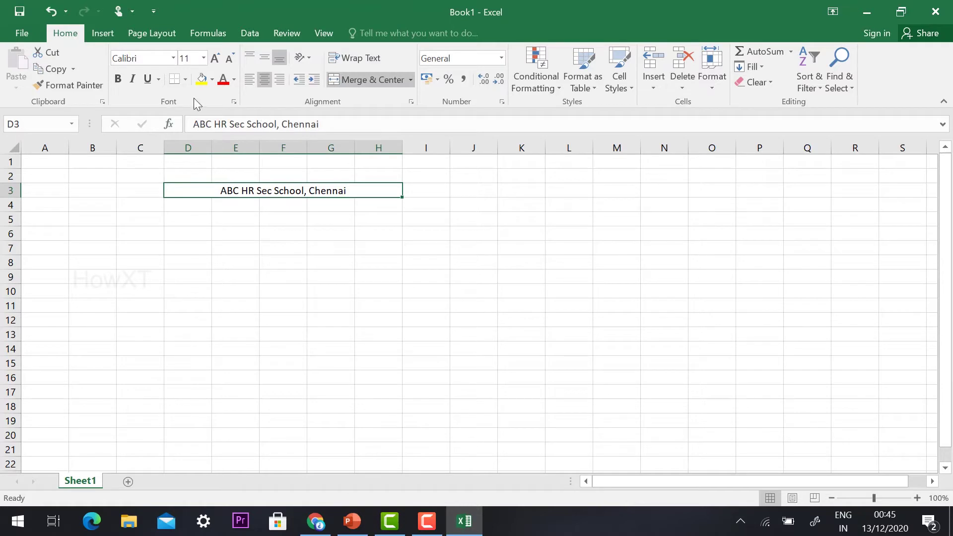
{"action": "left_click", "coordinate": [234, 79]}
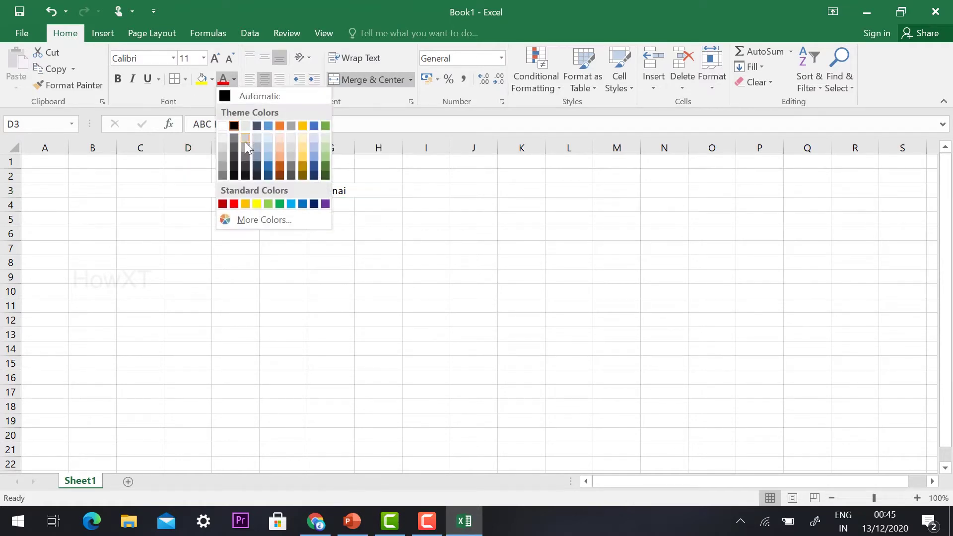
{"action": "left_click", "coordinate": [221, 202]}
{"action": "left_click", "coordinate": [203, 58]}
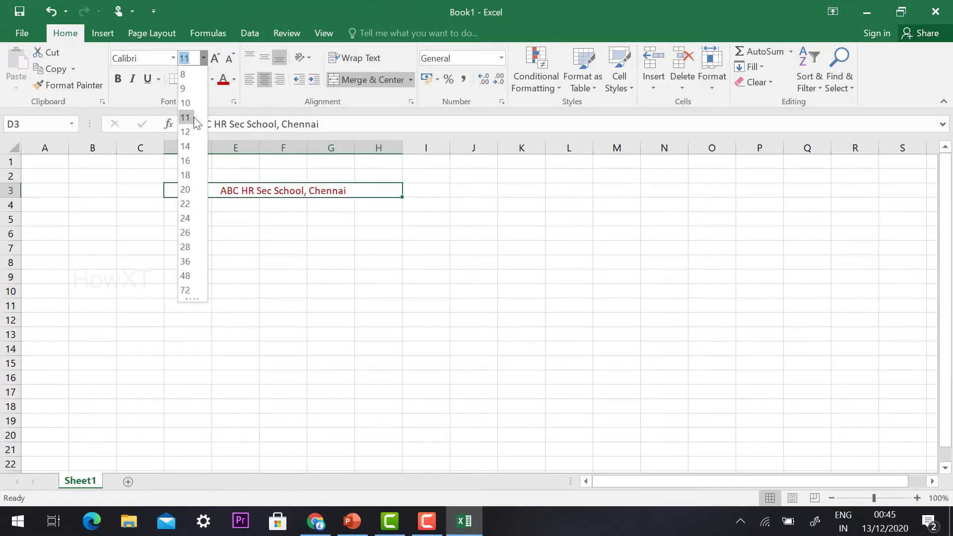
{"action": "left_click", "coordinate": [186, 175]}
{"action": "left_click", "coordinate": [144, 58]}
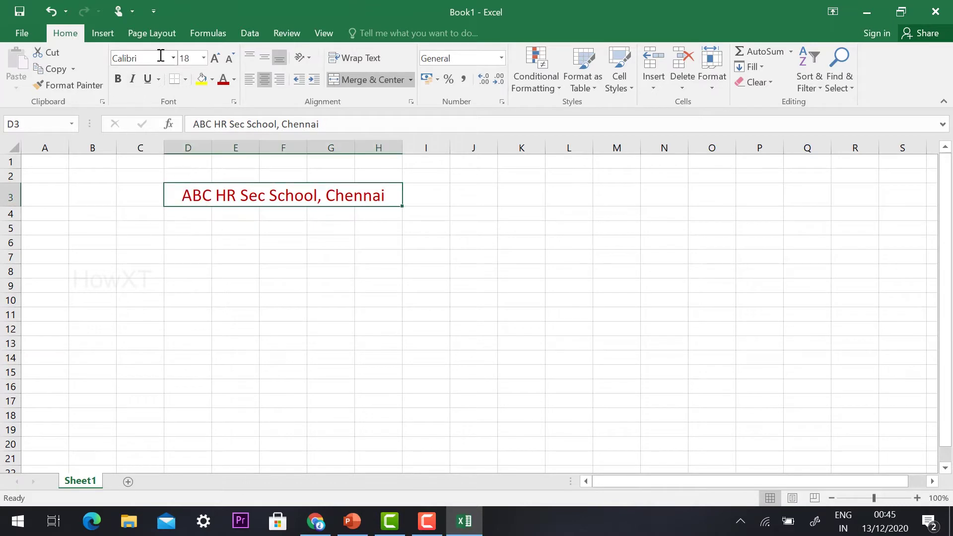
{"action": "type", "text": "Times New Ro"}
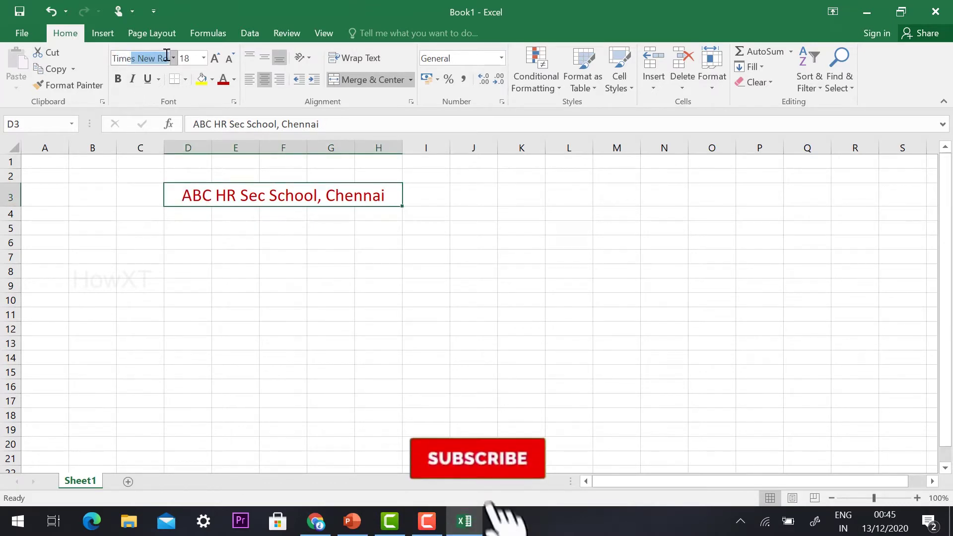
{"action": "key", "text": "Return"}
{"action": "left_click", "coordinate": [194, 268]}
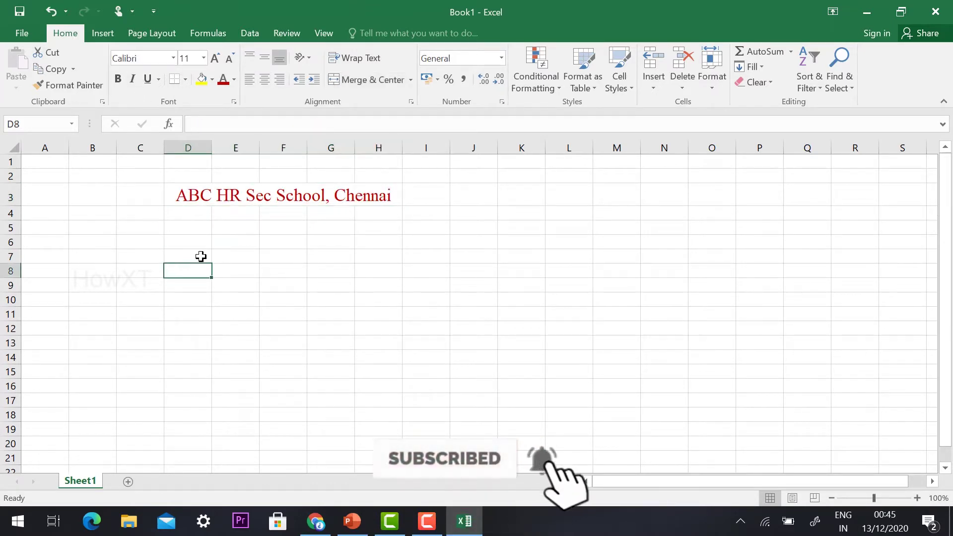
Enter the labels "Name:", "Date" and "Subject:" in cells C5 to C7, and widen column C to roughly twice its width
{"action": "left_click", "coordinate": [126, 230]}
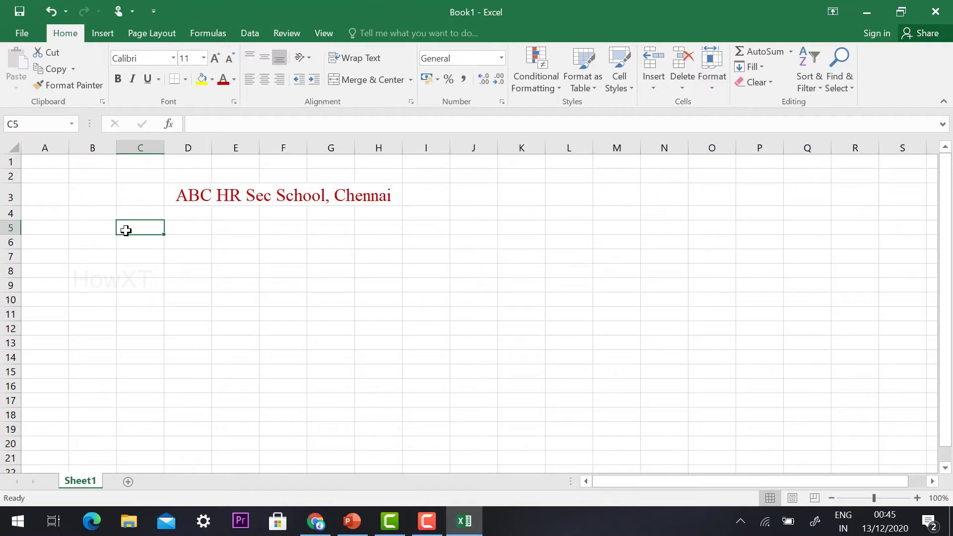
{"action": "type", "text": "Name:"}
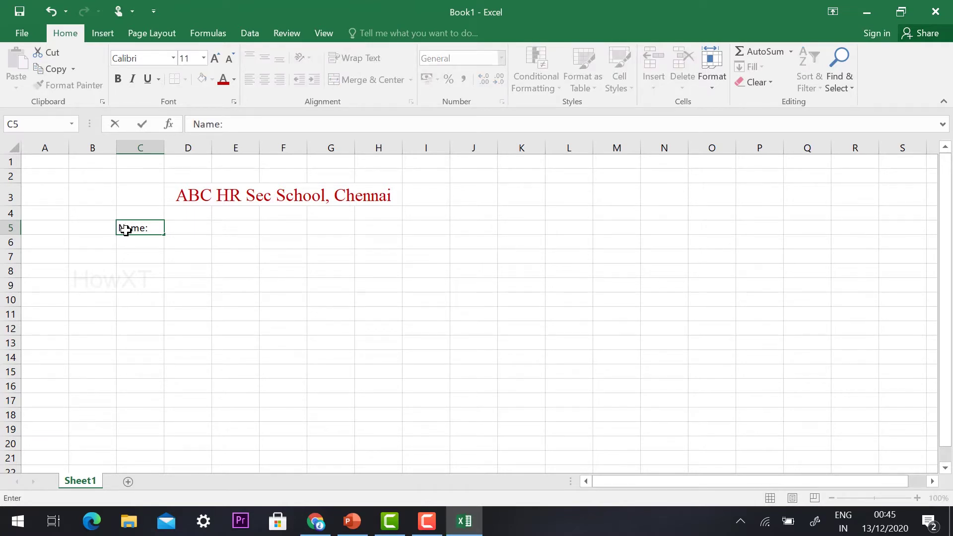
{"action": "key", "text": "Tab"}
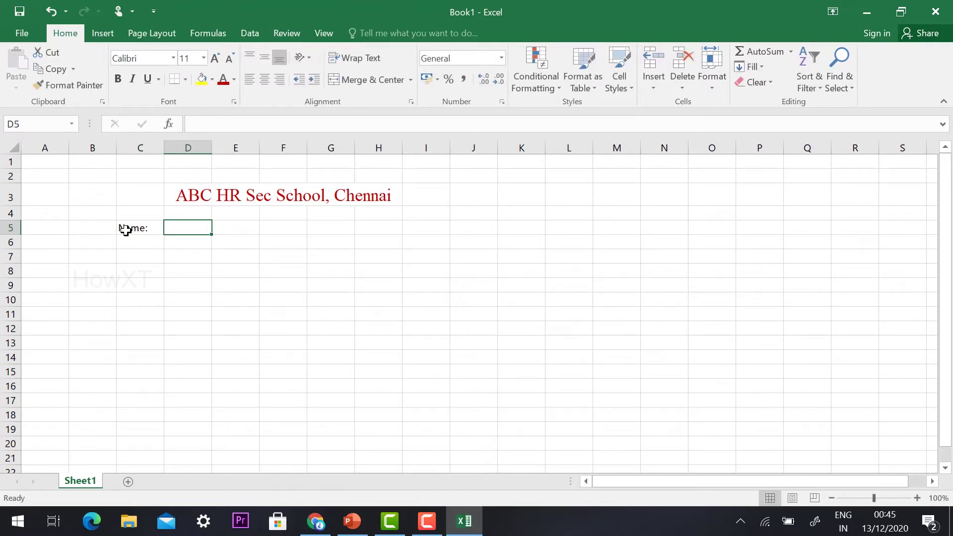
{"action": "key", "text": "Return"}
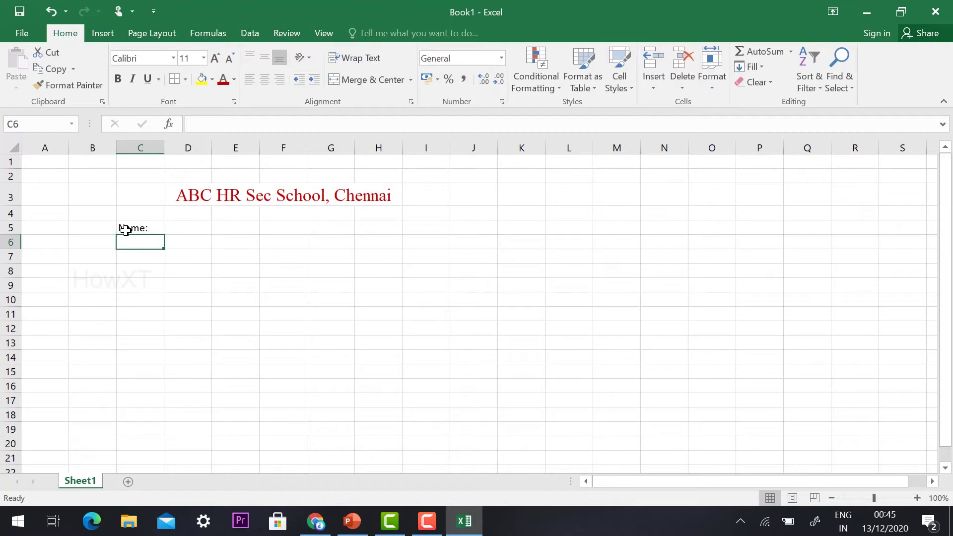
{"action": "type", "text": "Date"}
{"action": "key", "text": "Return"}
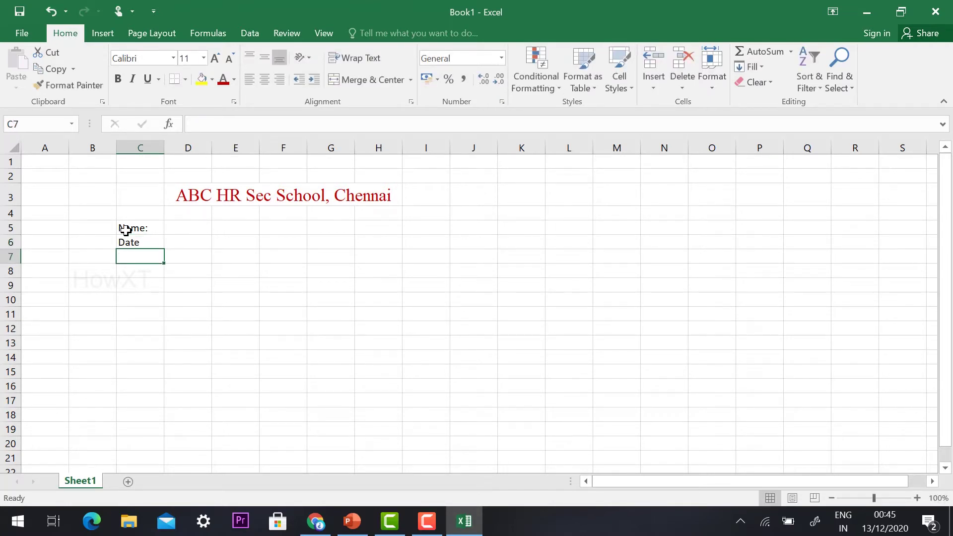
{"action": "type", "text": "Subject"}
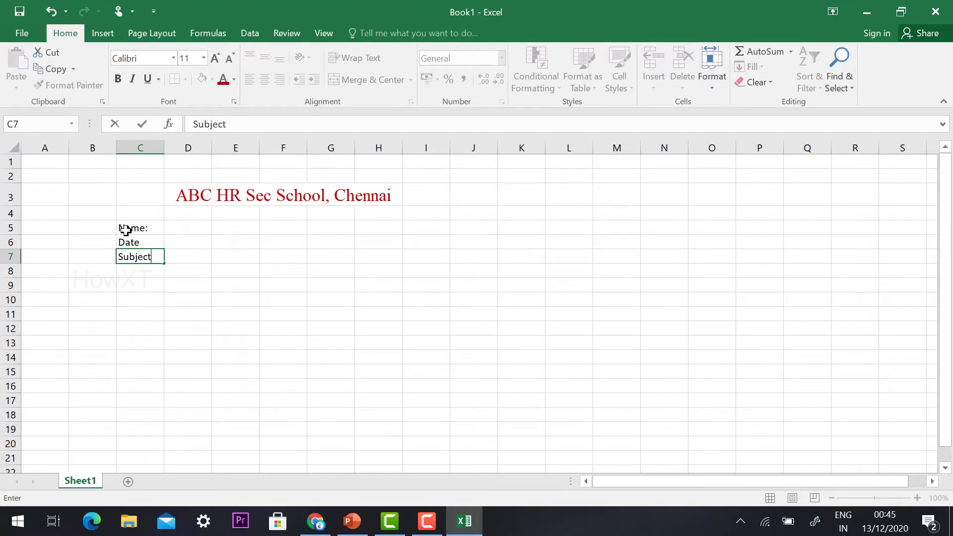
{"action": "type", "text": ":"}
{"action": "left_click", "coordinate": [175, 308]}
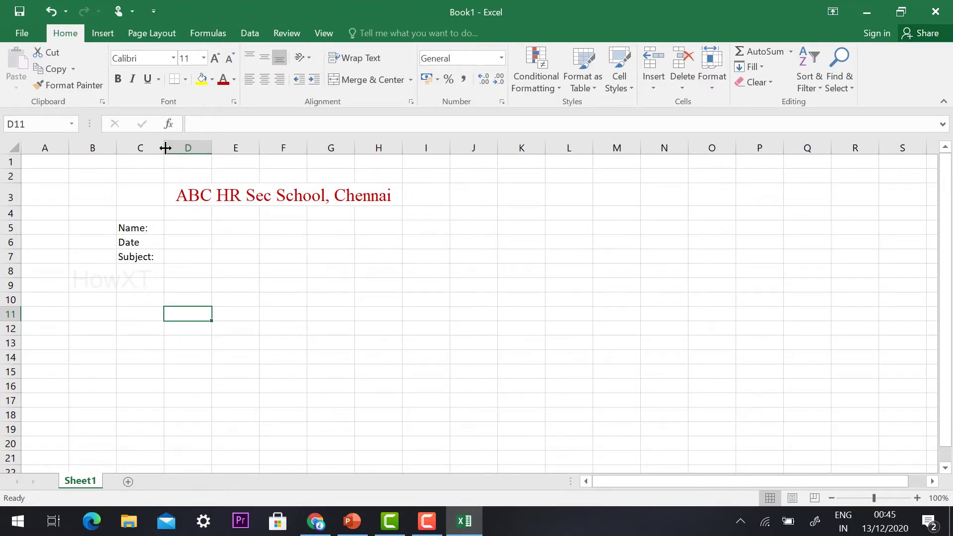
{"action": "left_click_drag", "start_coordinate": [165, 147], "coordinate": [212, 155]}
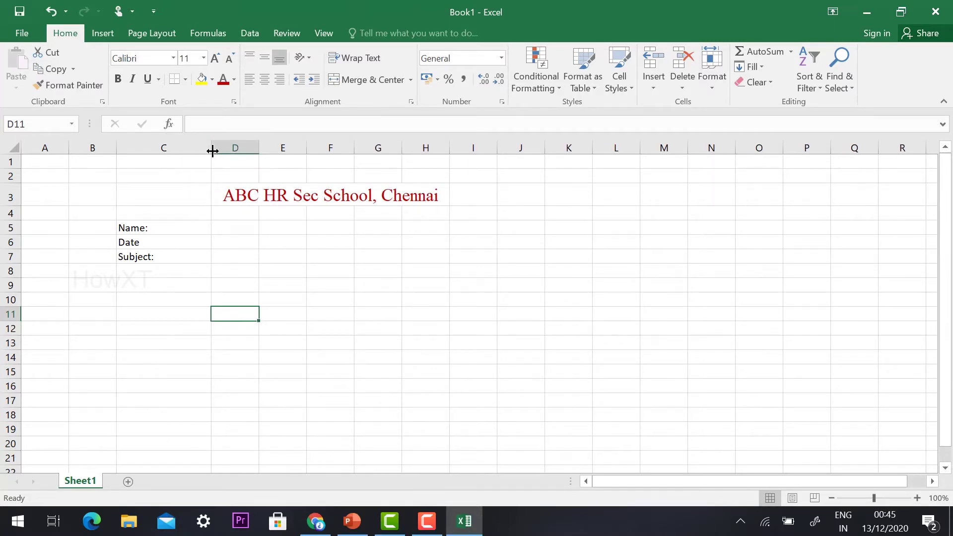
{"action": "left_click_drag", "start_coordinate": [212, 151], "coordinate": [220, 150]}
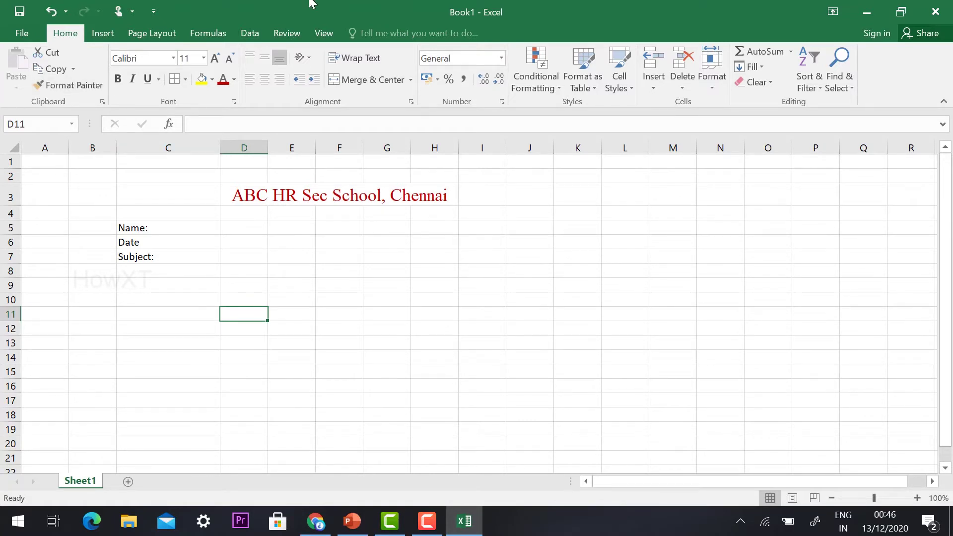
Enter the headings "Max Marks", "Obtain Marks" and "Total" in cells D5, E5 and F5
{"action": "left_click", "coordinate": [263, 214]}
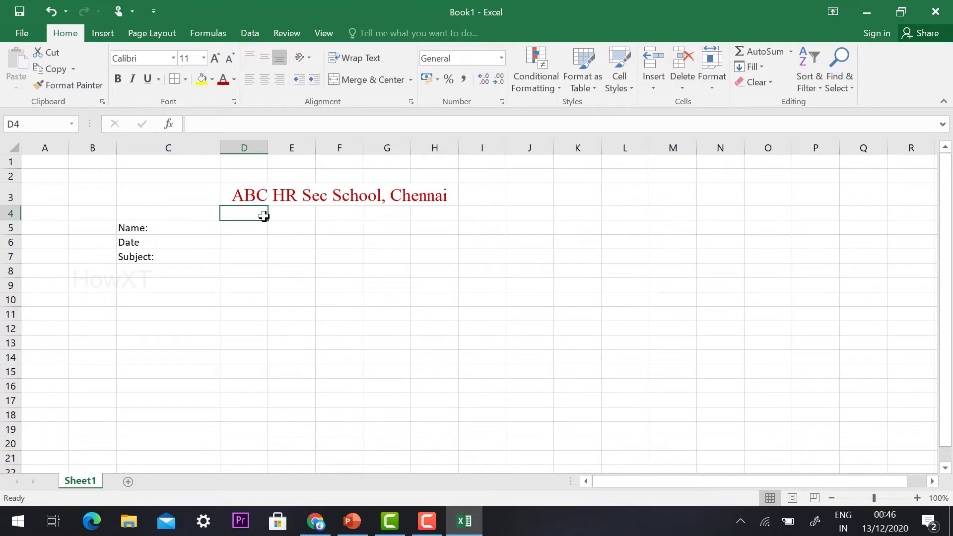
{"action": "left_click", "coordinate": [238, 229]}
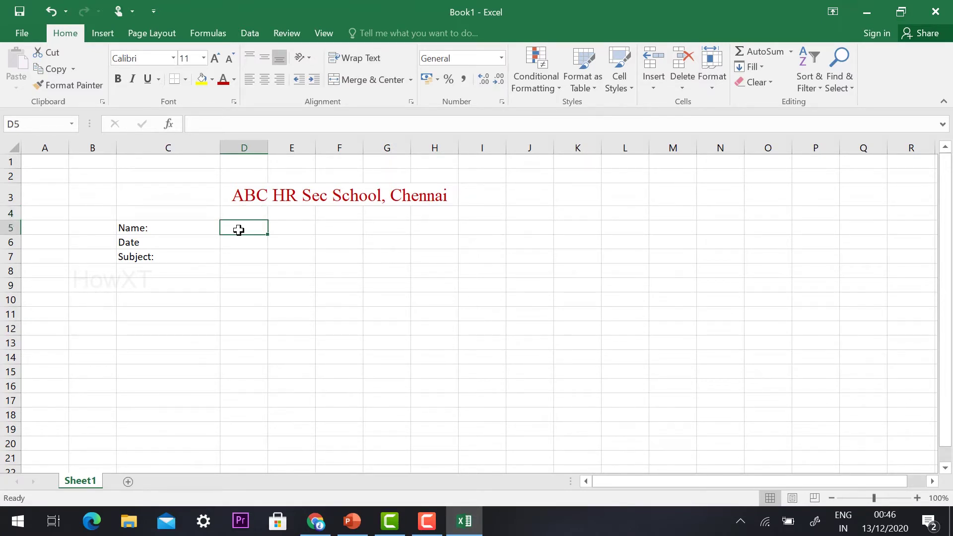
{"action": "type", "text": "Max Mar"}
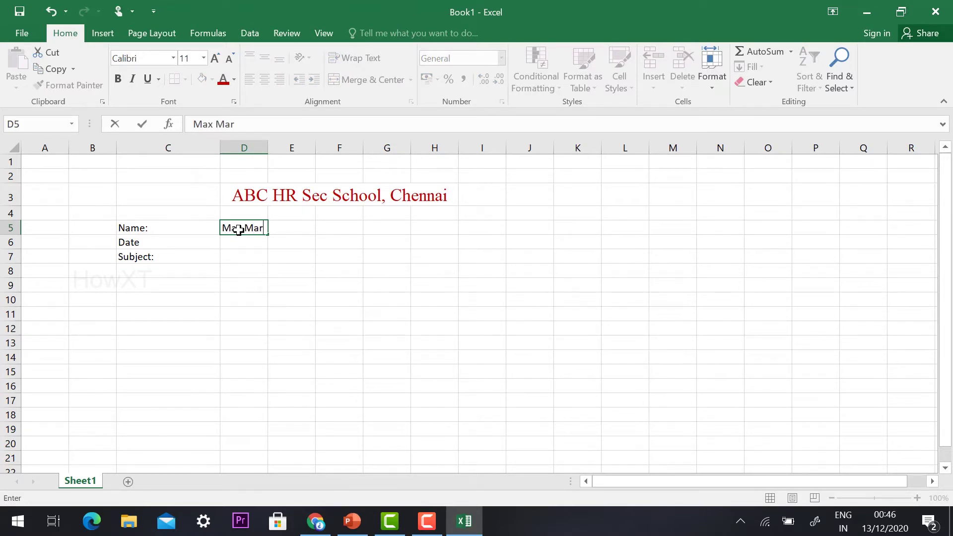
{"action": "type", "text": "ks"}
{"action": "key", "text": "Tab"}
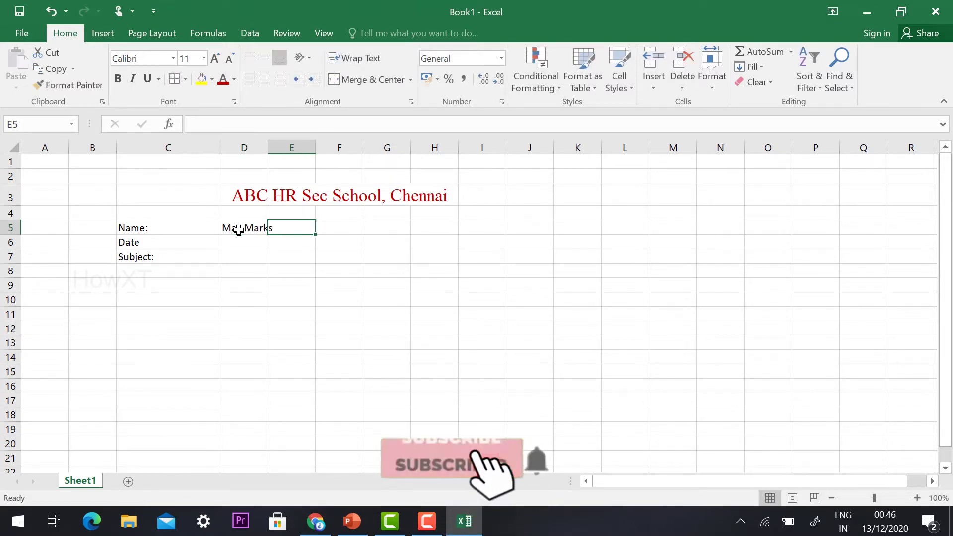
{"action": "type", "text": "Ob"}
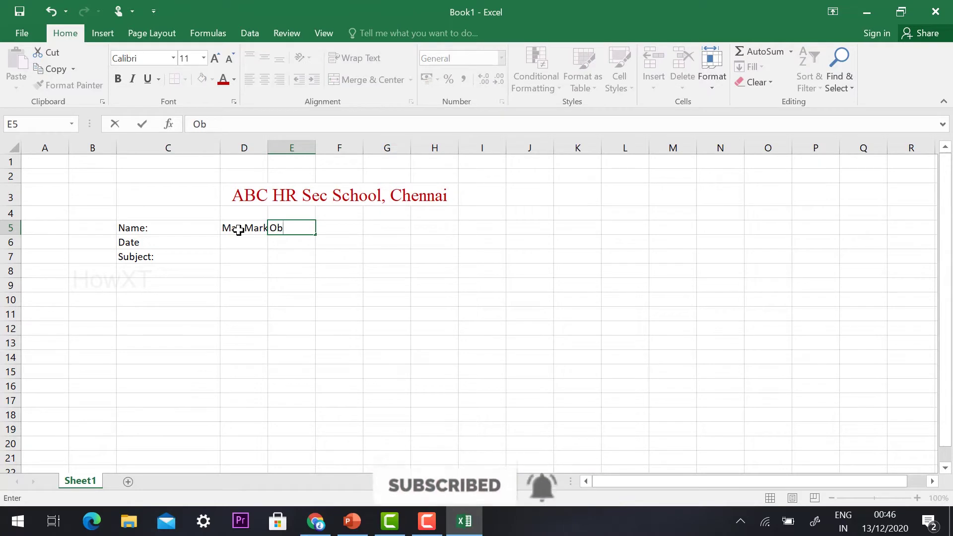
{"action": "type", "text": "tain Marks"}
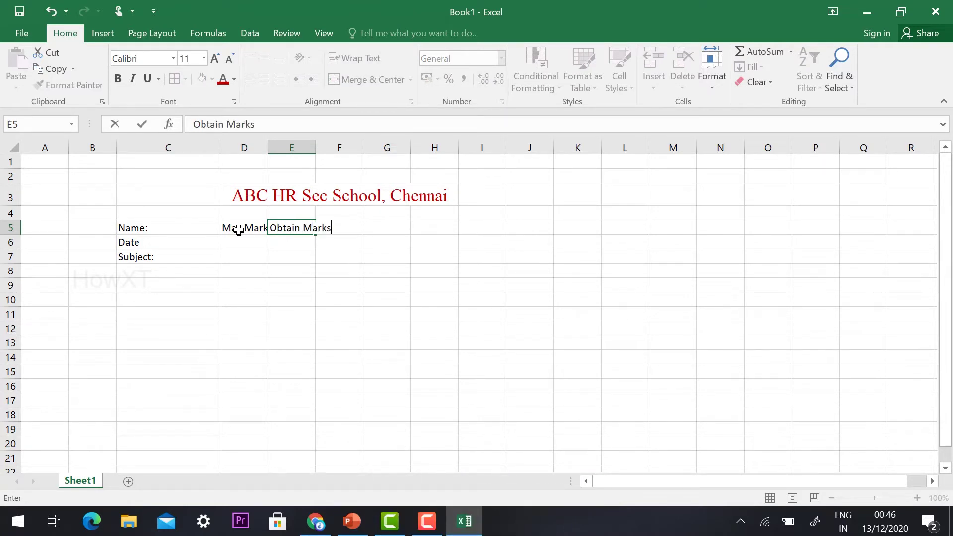
{"action": "key", "text": "Tab"}
{"action": "type", "text": "Total"}
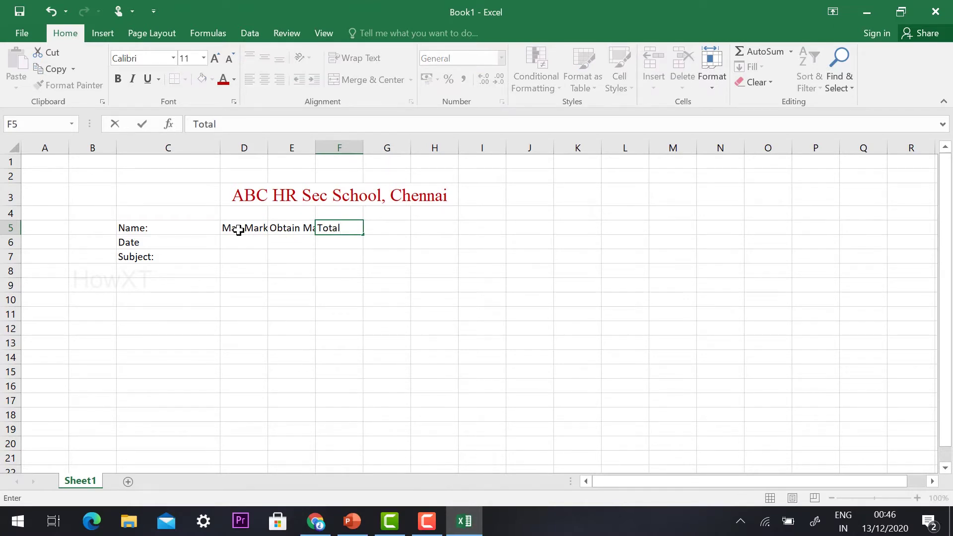
{"action": "key", "text": "Return"}
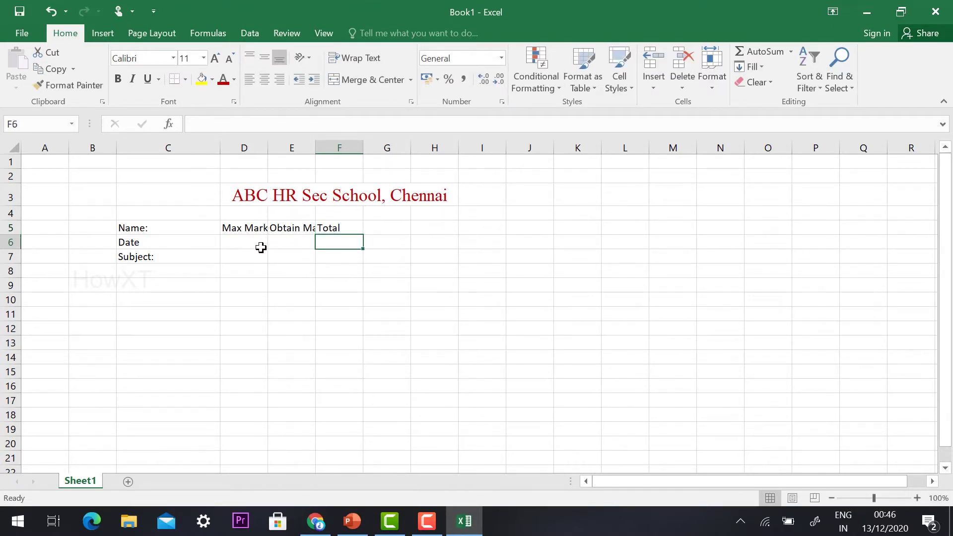
Widen columns D, E and F so their headings fit, and make column C slightly wider
{"action": "left_click_drag", "start_coordinate": [268, 147], "coordinate": [420, 153]}
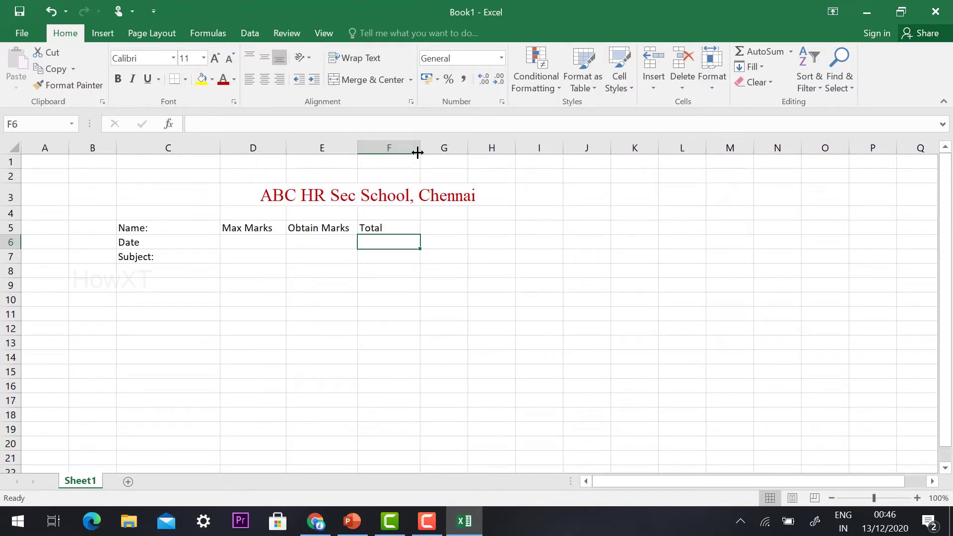
{"action": "left_click_drag", "start_coordinate": [220, 148], "coordinate": [237, 147]}
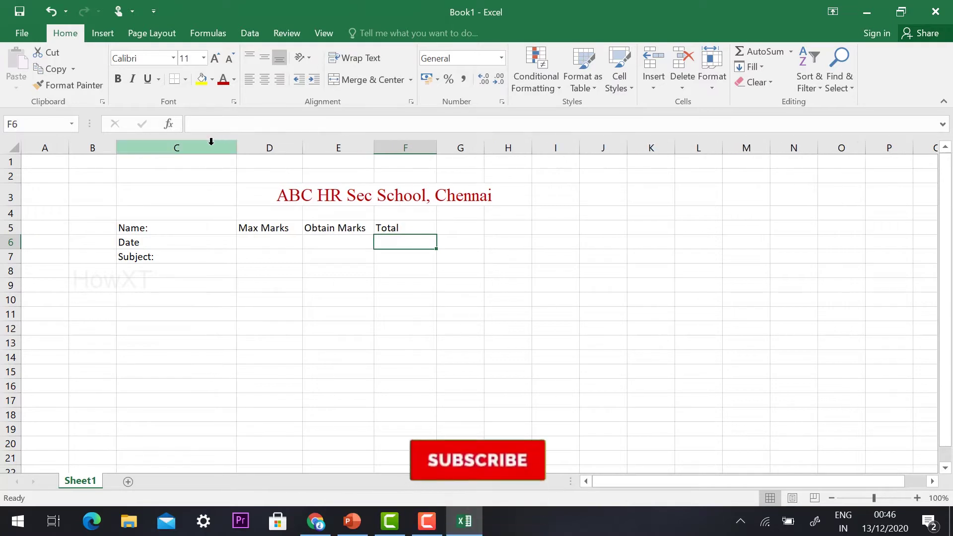
{"action": "left_click", "coordinate": [315, 310]}
Merge and center the school title again across row 3, starting from column C
{"action": "left_click", "coordinate": [331, 192]}
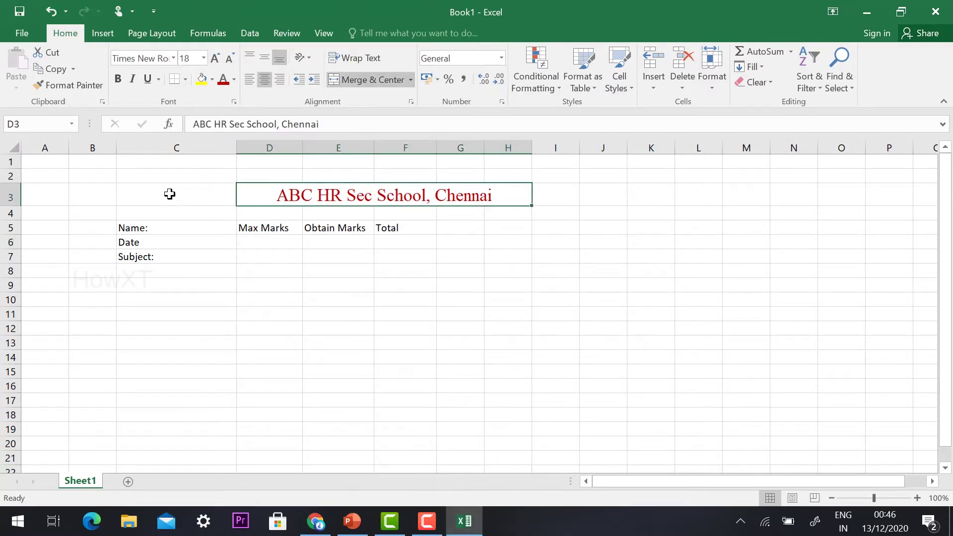
{"action": "left_click_drag", "start_coordinate": [170, 194], "coordinate": [315, 193]}
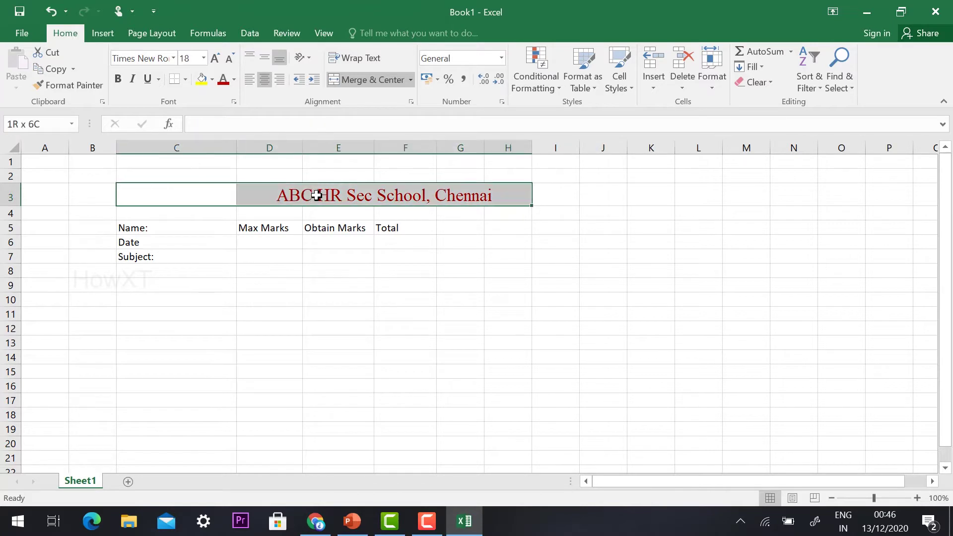
{"action": "left_click", "coordinate": [342, 79]}
{"action": "left_click", "coordinate": [385, 358]}
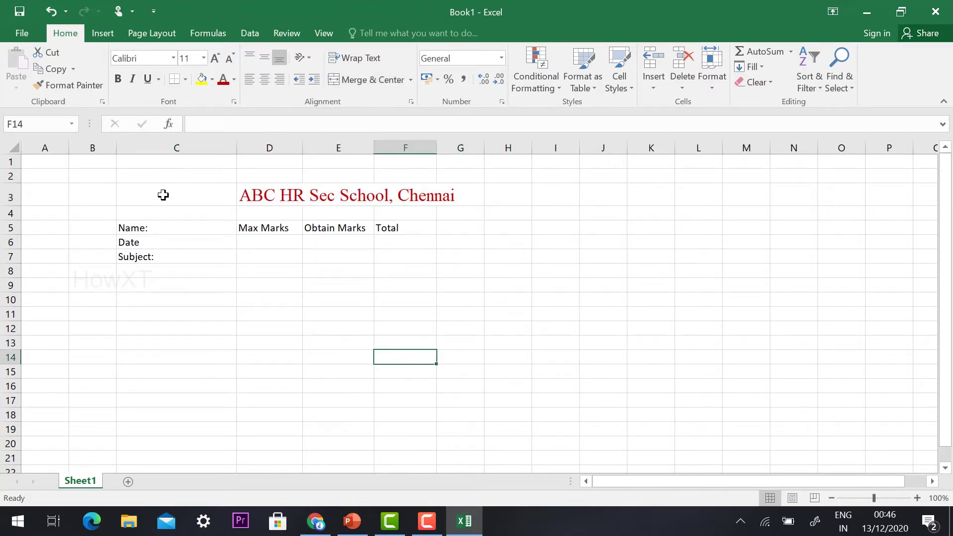
Merge and center the school title across C3 to G3
{"action": "left_click_drag", "start_coordinate": [163, 195], "coordinate": [463, 345]}
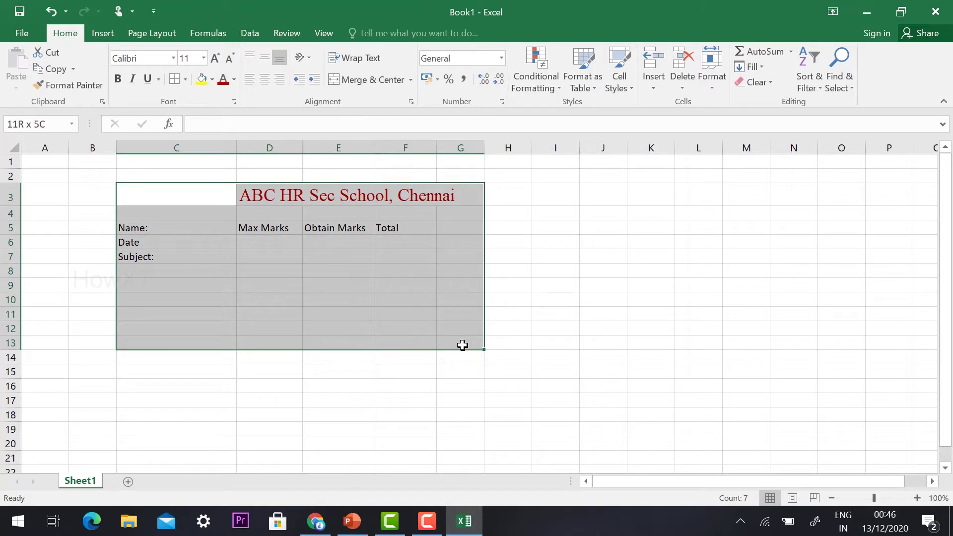
{"action": "left_click", "coordinate": [244, 293]}
{"action": "left_click_drag", "start_coordinate": [211, 193], "coordinate": [446, 194]}
{"action": "left_click", "coordinate": [350, 80]}
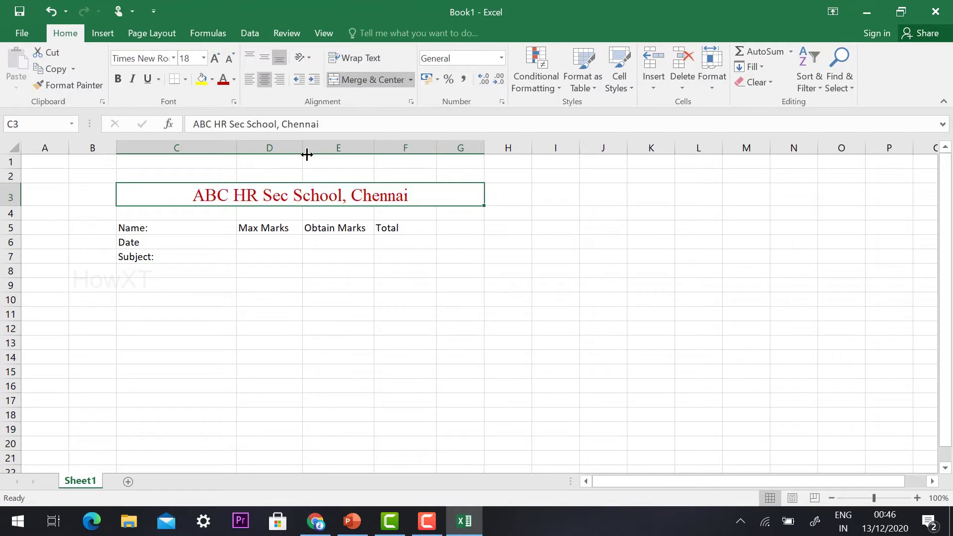
{"action": "left_click", "coordinate": [266, 331]}
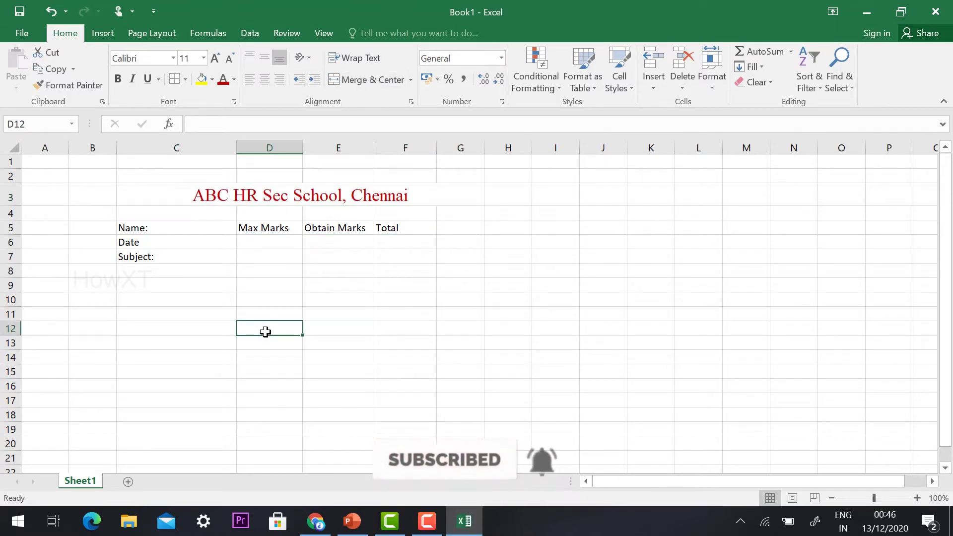
Enter the subjects "English", "Accounts", "Maths" and "Computer Science" in cells C8 to C11
{"action": "left_click", "coordinate": [156, 271]}
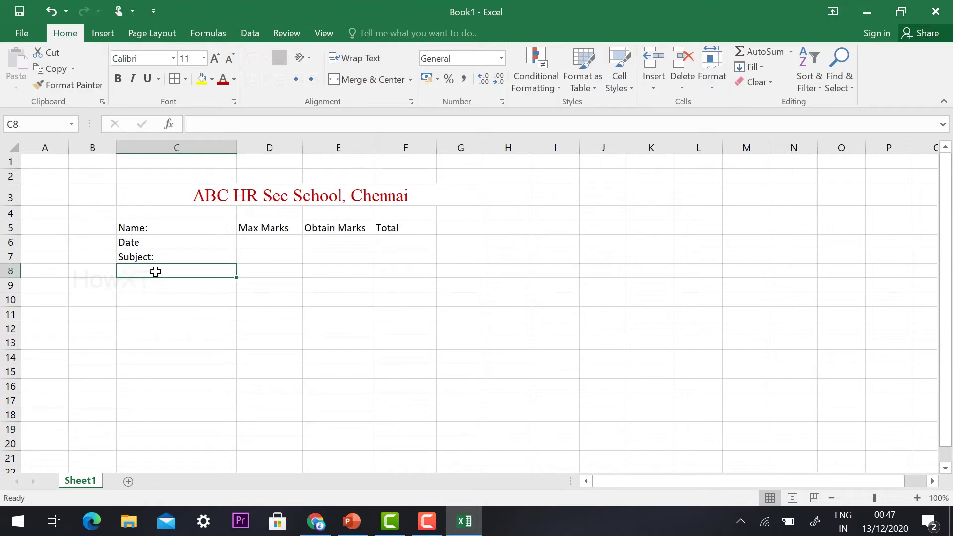
{"action": "type", "text": "Engl"}
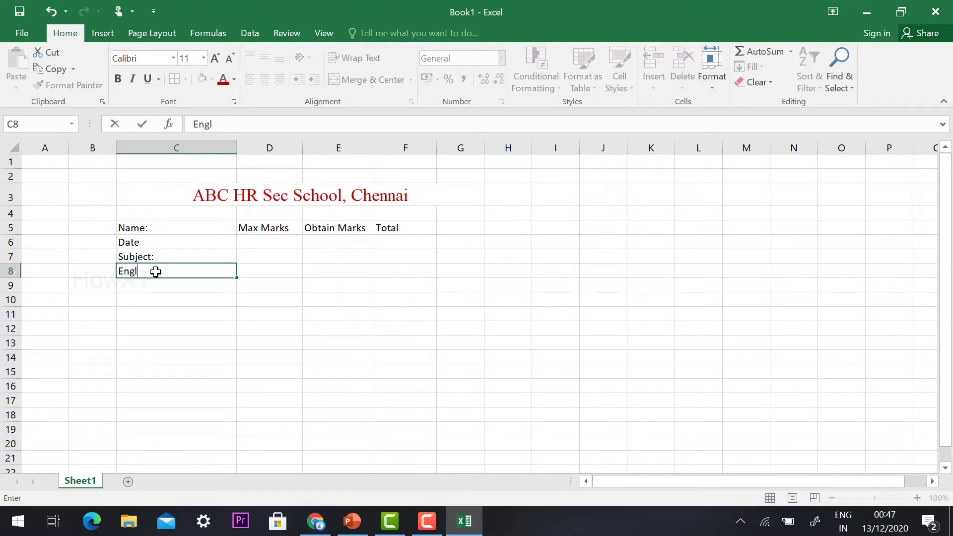
{"action": "type", "text": "ish"}
{"action": "key", "text": "Return"}
{"action": "type", "text": "Accounts"}
{"action": "key", "text": "Return"}
{"action": "type", "text": "Maths"}
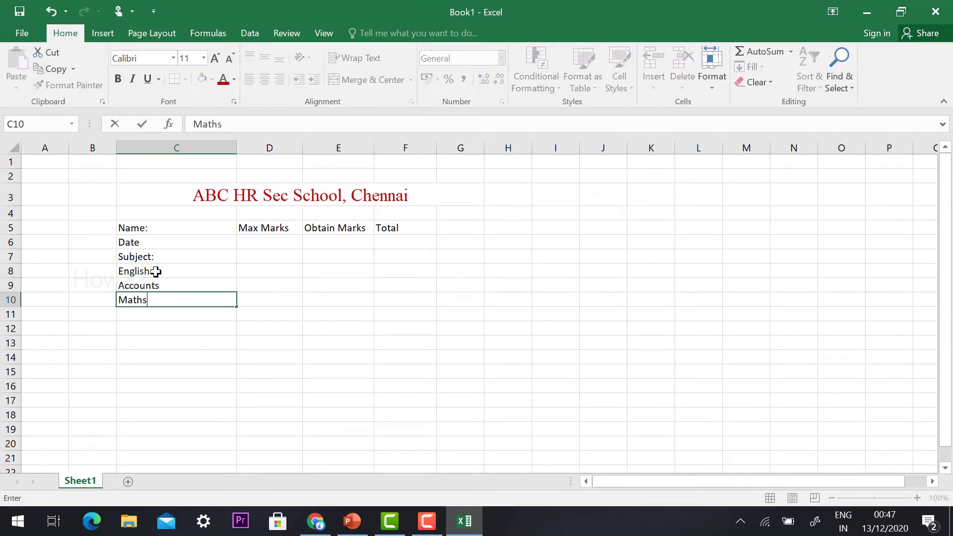
{"action": "key", "text": "Return"}
{"action": "type", "text": "Computer Science"}
{"action": "key", "text": "Return"}
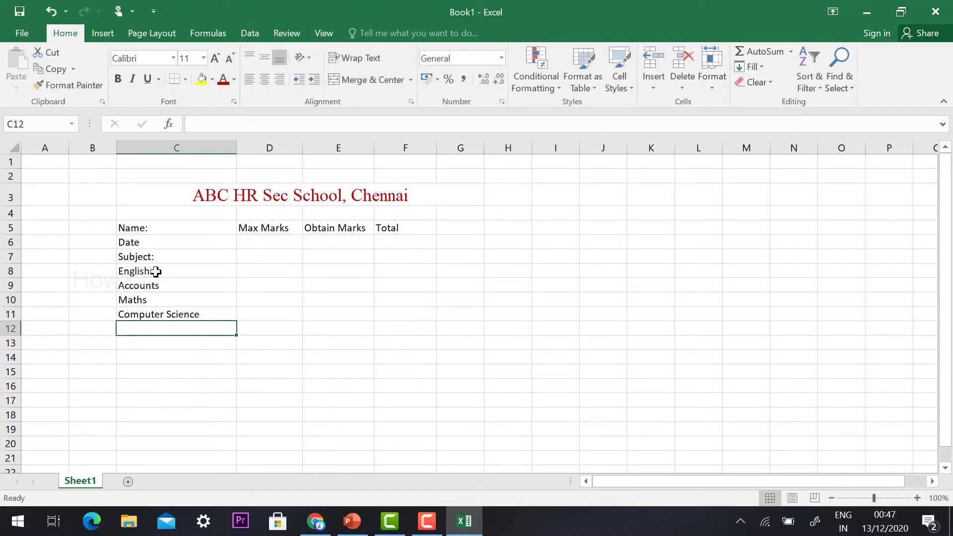
Enter the subjects "Social", "Drawing" and "Language" in cells C12 to C14
{"action": "type", "text": "Social"}
{"action": "key", "text": "Return"}
{"action": "type", "text": "Drwaing"}
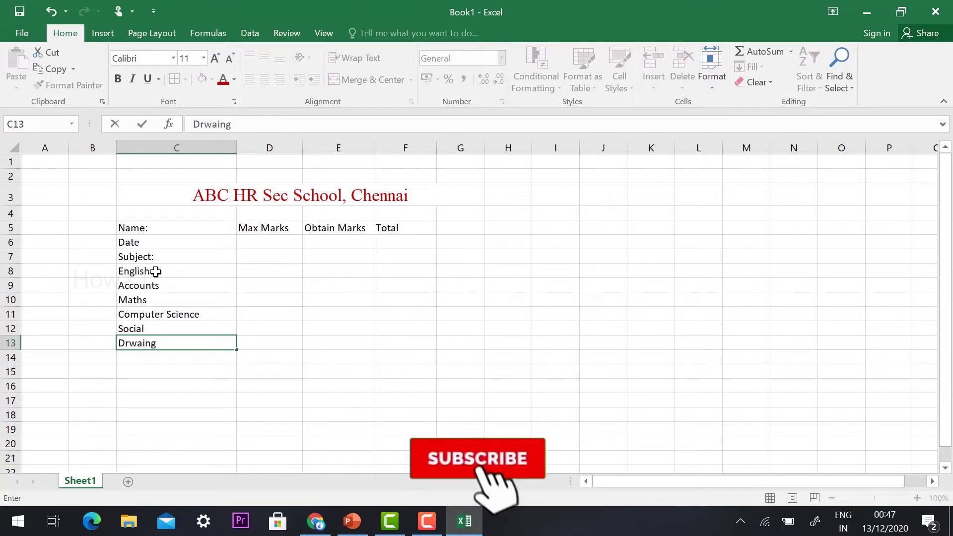
{"action": "key", "text": "BackSpace"}
{"action": "key", "text": "BackSpace"}
{"action": "key", "text": "BackSpace"}
{"action": "key", "text": "BackSpace"}
{"action": "key", "text": "BackSpace"}
{"action": "type", "text": "awing"}
{"action": "key", "text": "Return"}
{"action": "type", "text": "Laguag"}
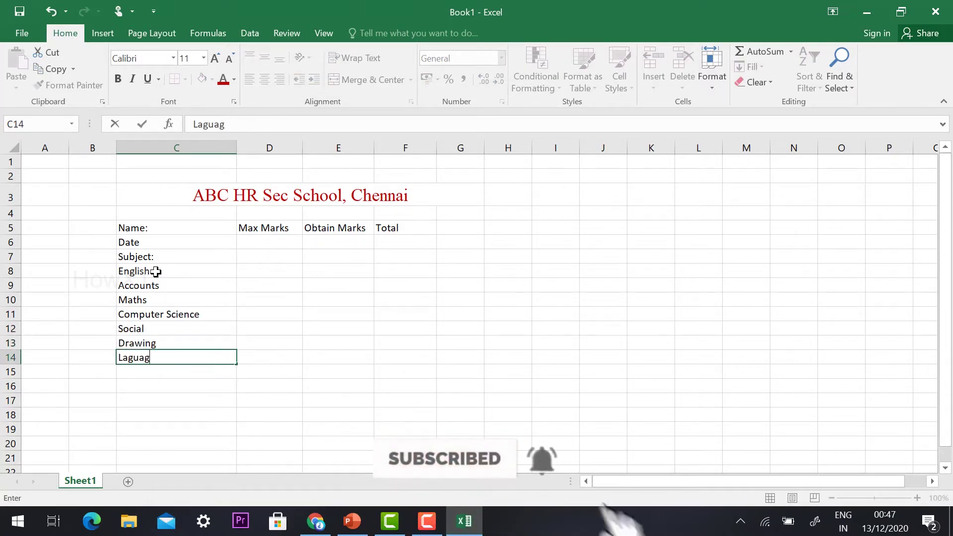
{"action": "key", "text": "BackSpace"}
{"action": "key", "text": "BackSpace"}
{"action": "key", "text": "BackSpace"}
{"action": "key", "text": "BackSpace"}
{"action": "type", "text": "nguage"}
{"action": "key", "text": "Tab"}
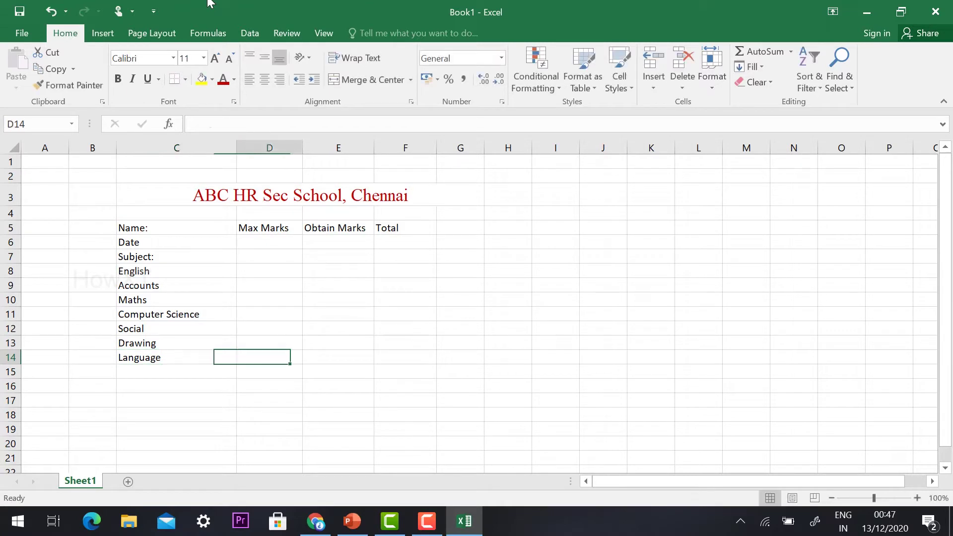
{"action": "left_click", "coordinate": [159, 257]}
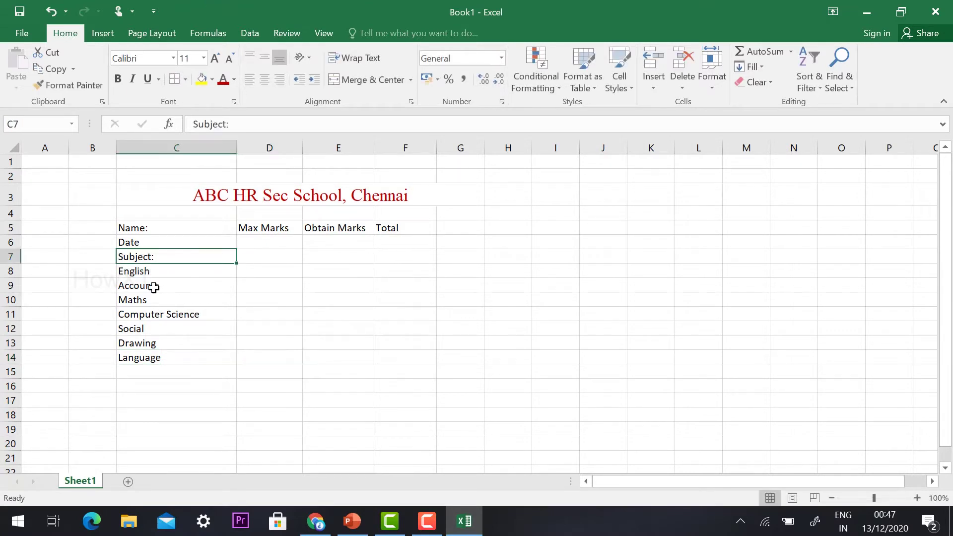
{"action": "left_click", "coordinate": [154, 287]}
{"action": "left_click", "coordinate": [150, 315]}
{"action": "left_click", "coordinate": [144, 329]}
{"action": "left_click", "coordinate": [140, 343]}
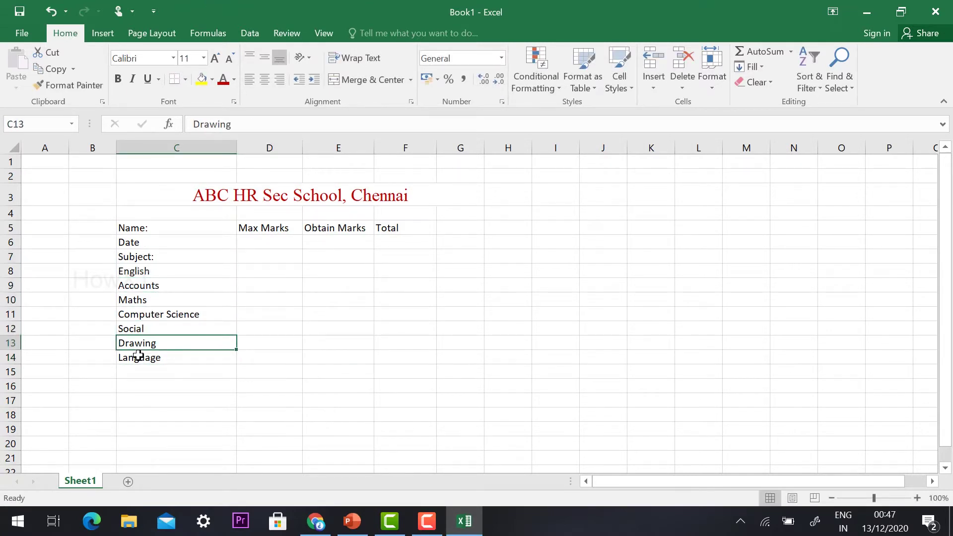
{"action": "left_click", "coordinate": [138, 355]}
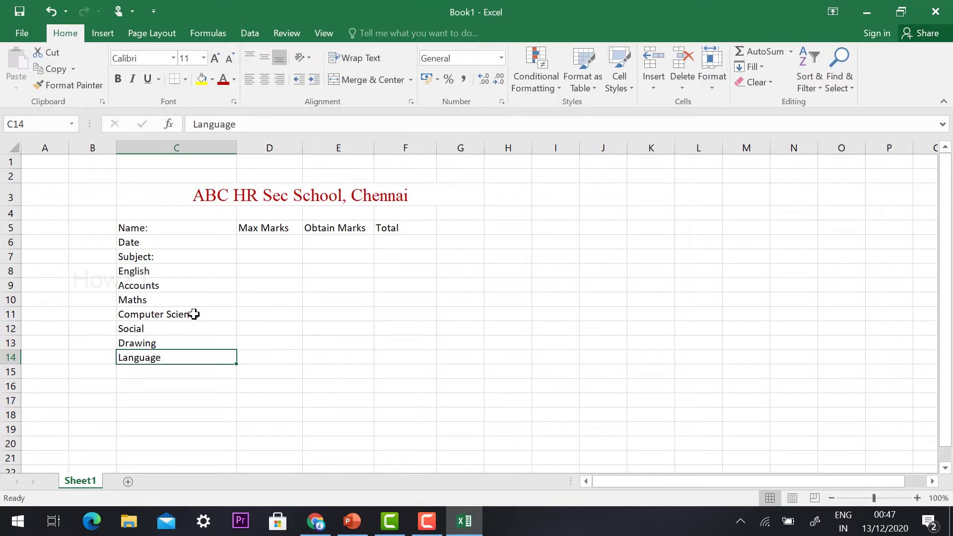
Enter the label "Total" in cell C15 below the subject list
{"action": "left_click", "coordinate": [154, 371]}
{"action": "type", "text": "Total"}
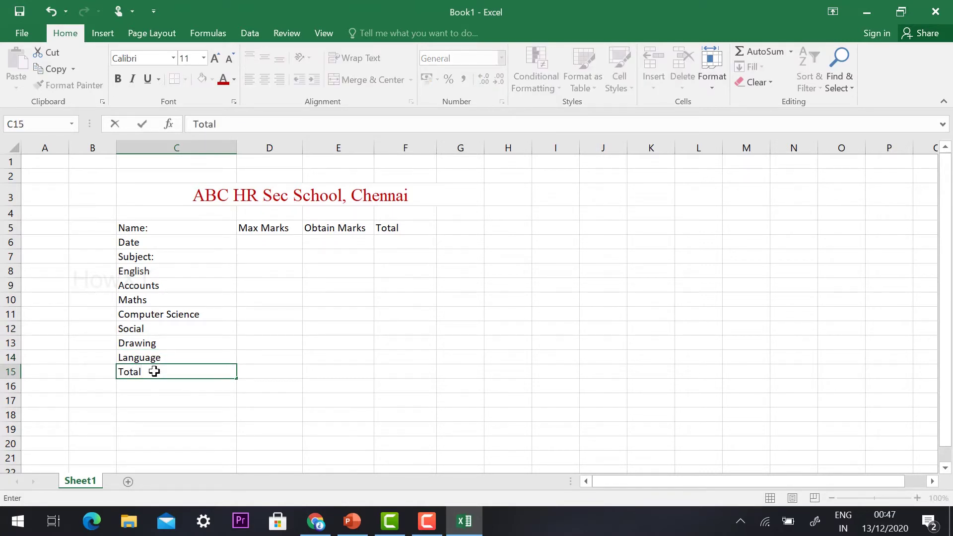
{"action": "left_click", "coordinate": [240, 355]}
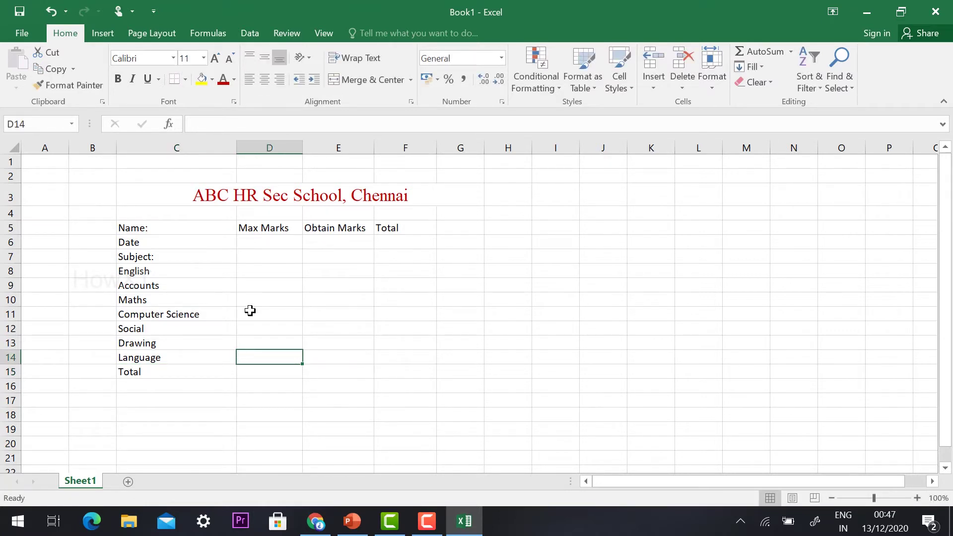
Apply all borders to the subject and total rows, C8 to F15
{"action": "left_click", "coordinate": [137, 228]}
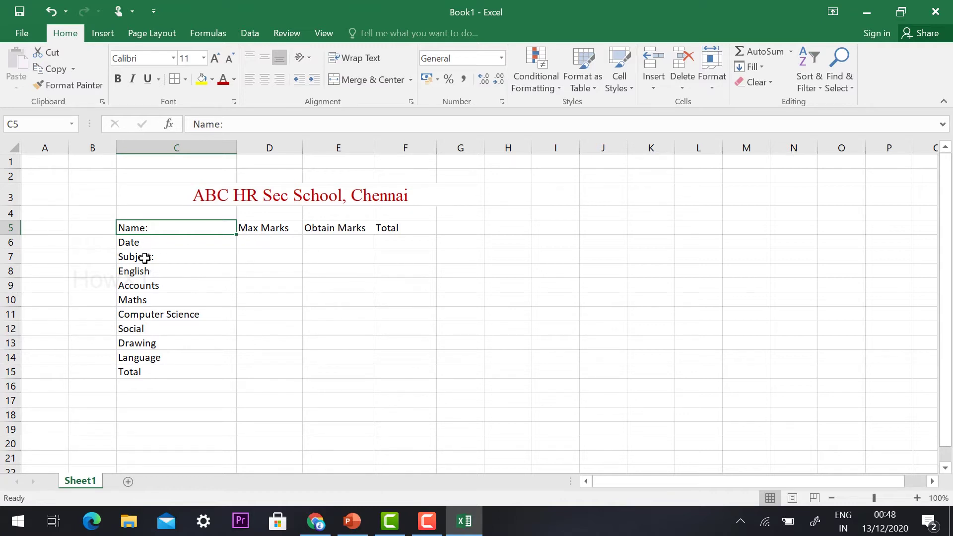
{"action": "left_click_drag", "start_coordinate": [144, 271], "coordinate": [410, 374]}
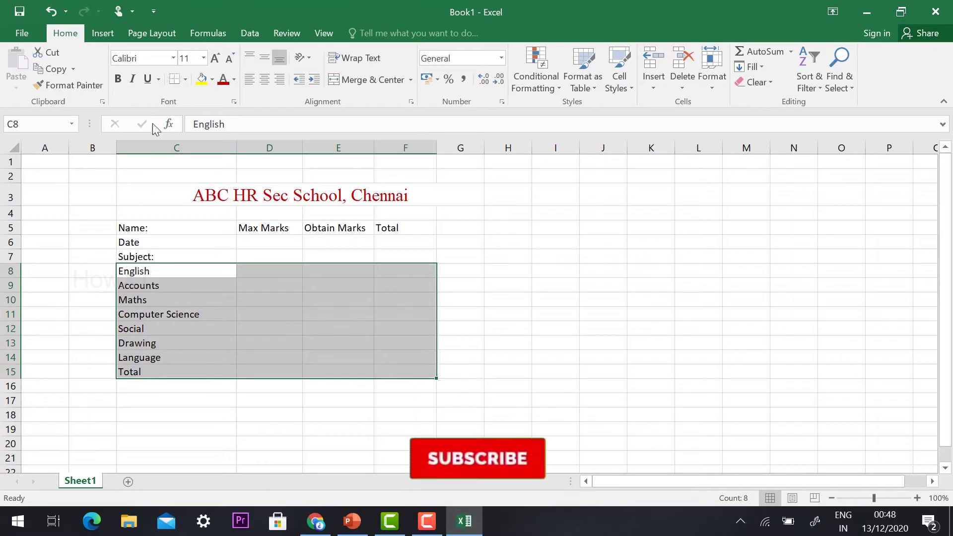
{"action": "left_click", "coordinate": [186, 80]}
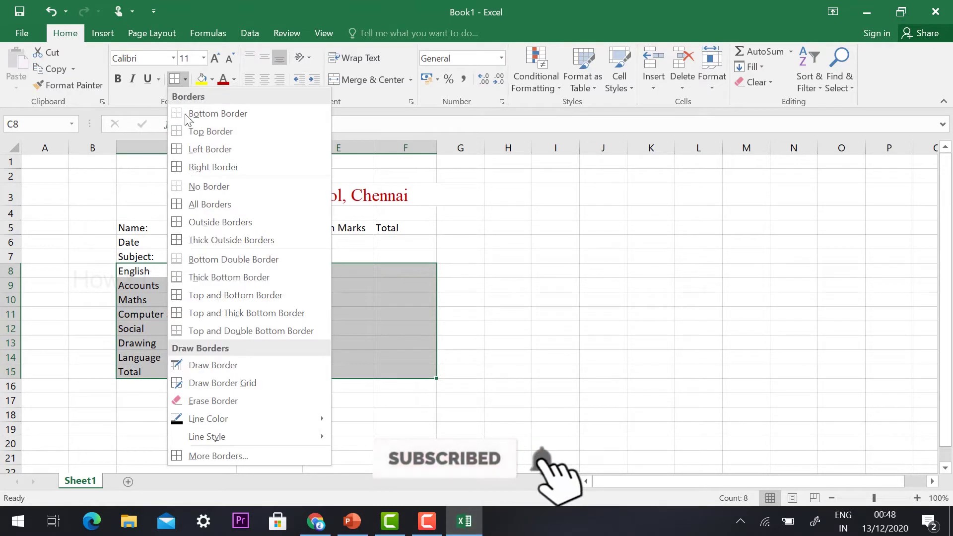
{"action": "left_click", "coordinate": [207, 205]}
{"action": "left_click", "coordinate": [289, 370]}
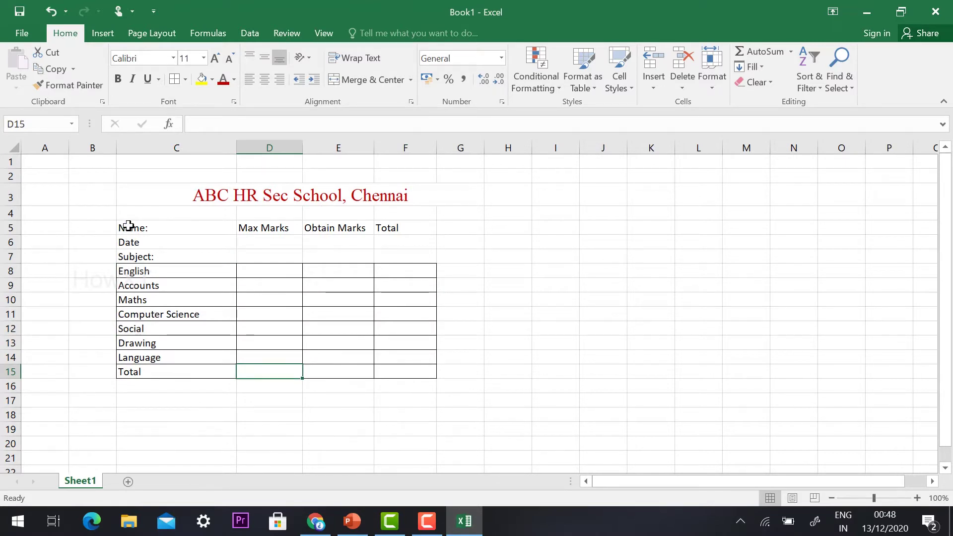
Apply all borders to the heading row, C5 to F5
{"action": "left_click_drag", "start_coordinate": [129, 226], "coordinate": [416, 227]}
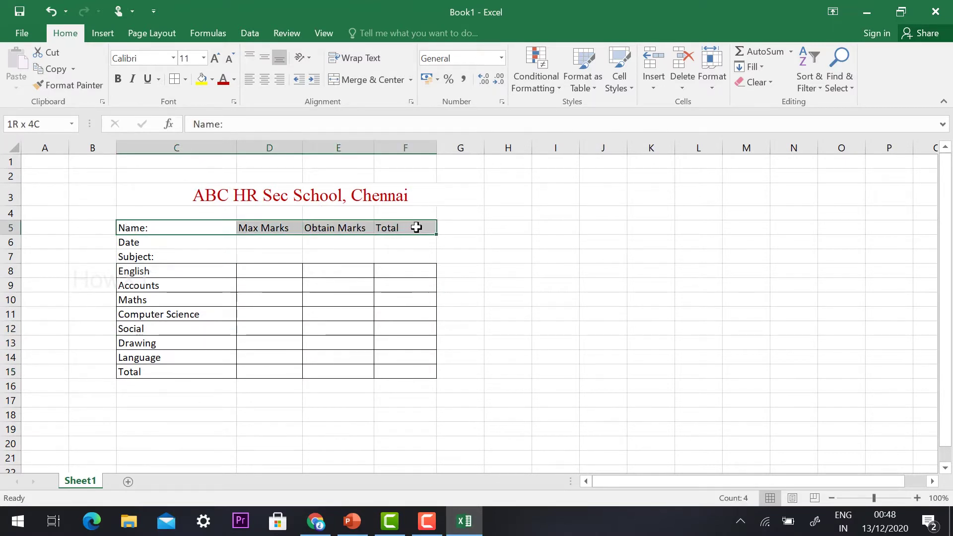
{"action": "left_click", "coordinate": [185, 79]}
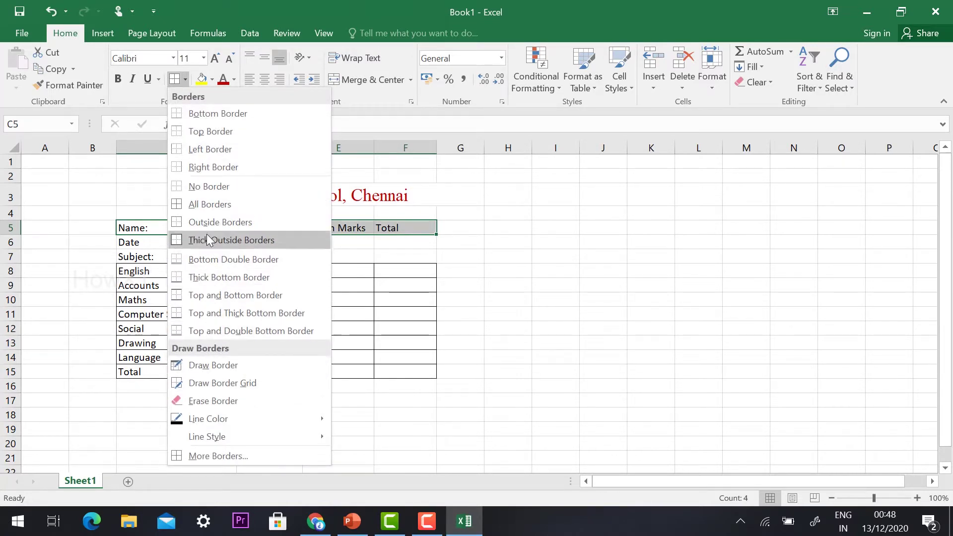
{"action": "left_click", "coordinate": [214, 221]}
{"action": "left_click", "coordinate": [270, 285]}
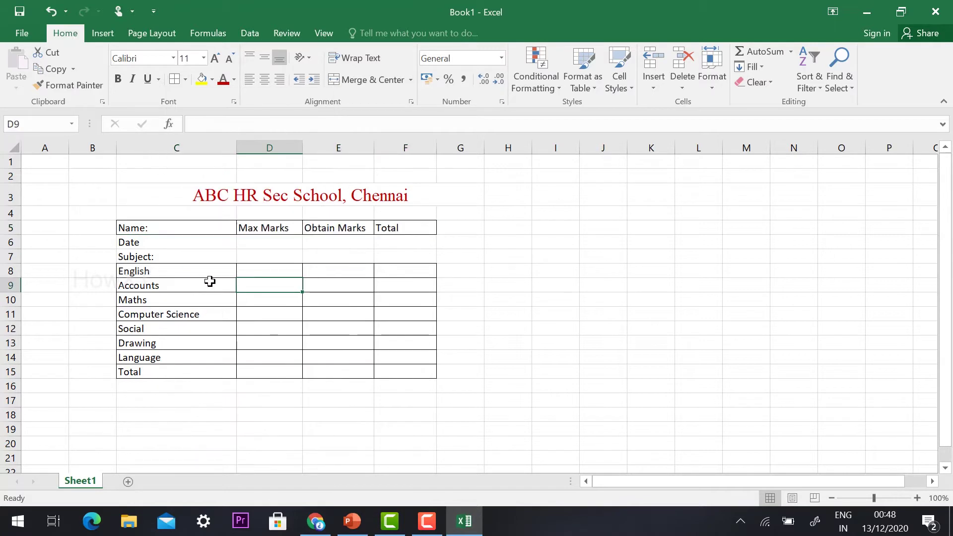
Merge and center the Date row across C6 to F6 and the Subject row across C7 to F7
{"action": "left_click", "coordinate": [135, 243]}
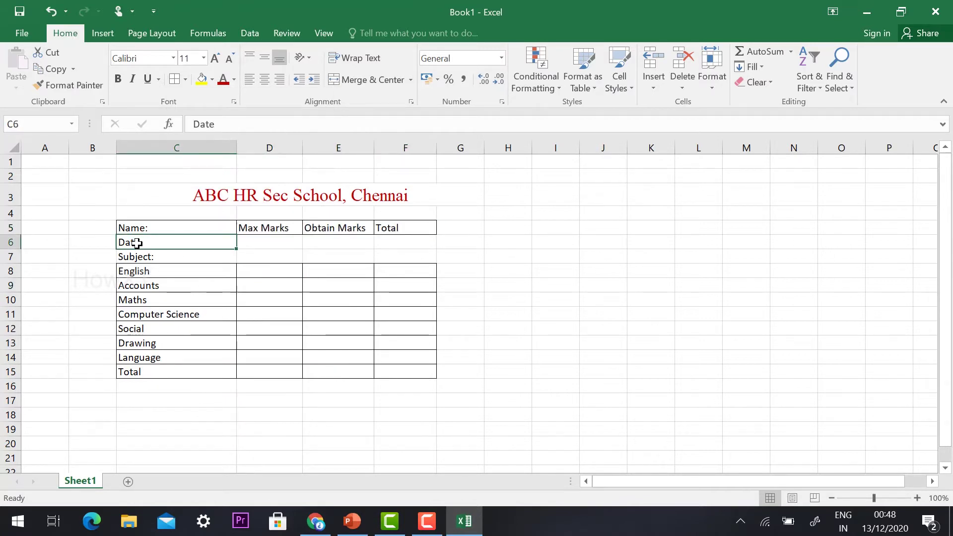
{"action": "left_click_drag", "start_coordinate": [137, 243], "coordinate": [402, 240]}
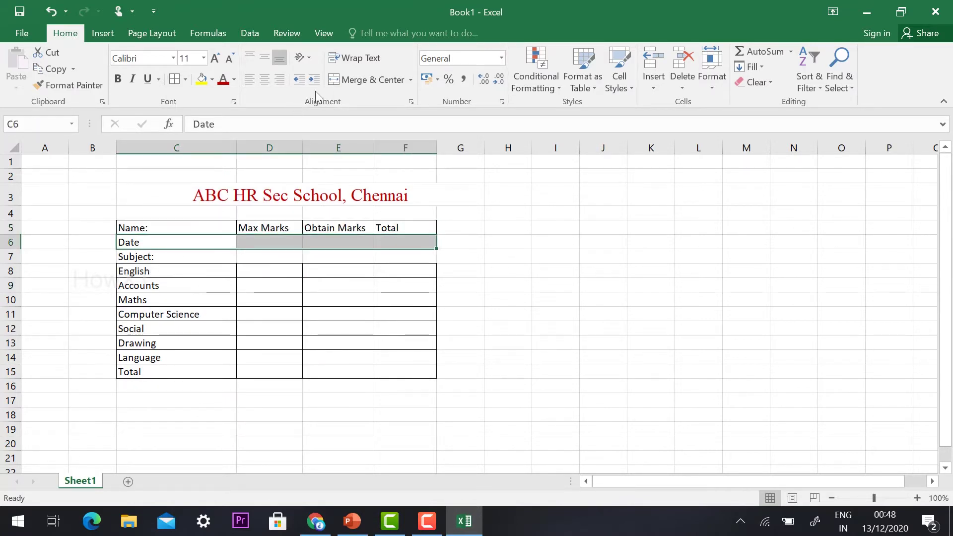
{"action": "left_click", "coordinate": [348, 81]}
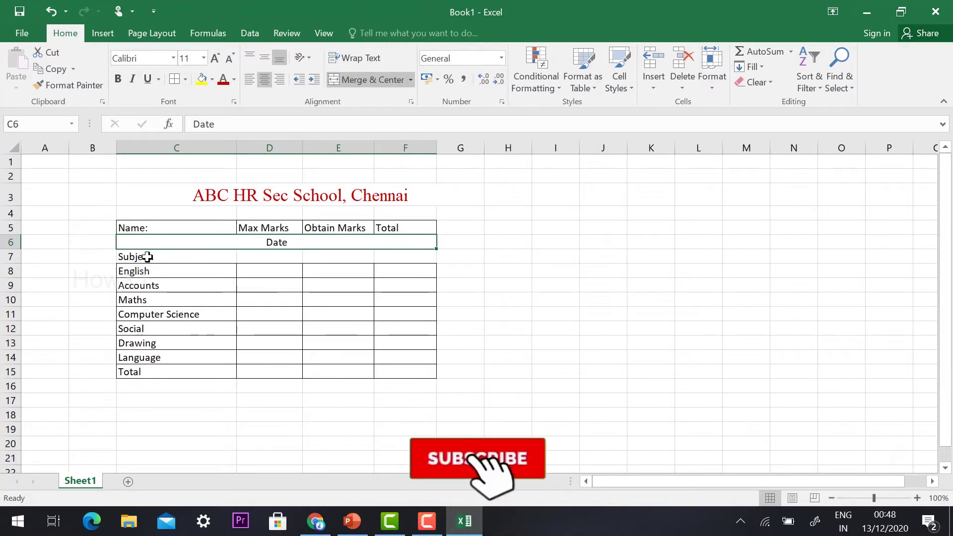
{"action": "left_click_drag", "start_coordinate": [147, 257], "coordinate": [429, 256]}
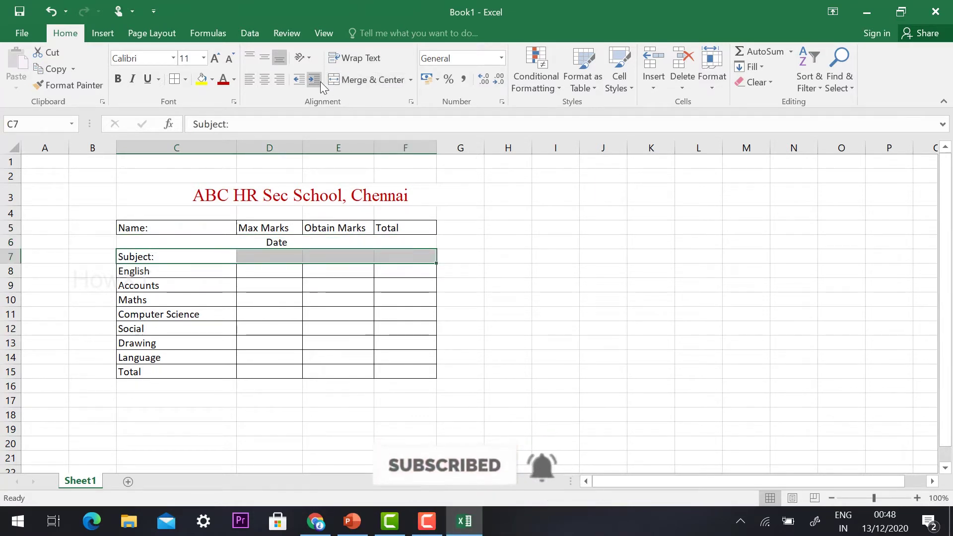
{"action": "left_click", "coordinate": [346, 80]}
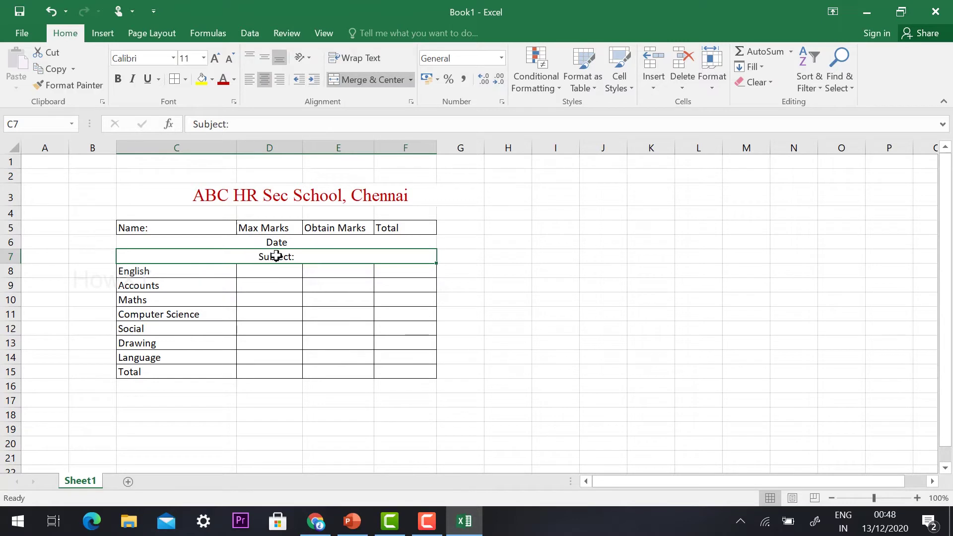
Left-align the text in the merged Subject and Date rows
{"action": "left_click", "coordinate": [250, 79]}
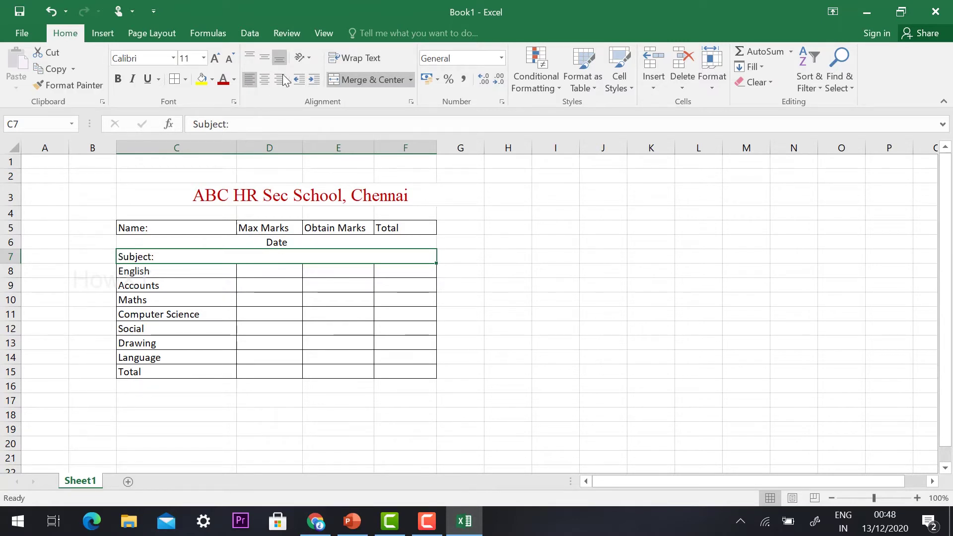
{"action": "left_click", "coordinate": [253, 245]}
{"action": "left_click", "coordinate": [250, 79]}
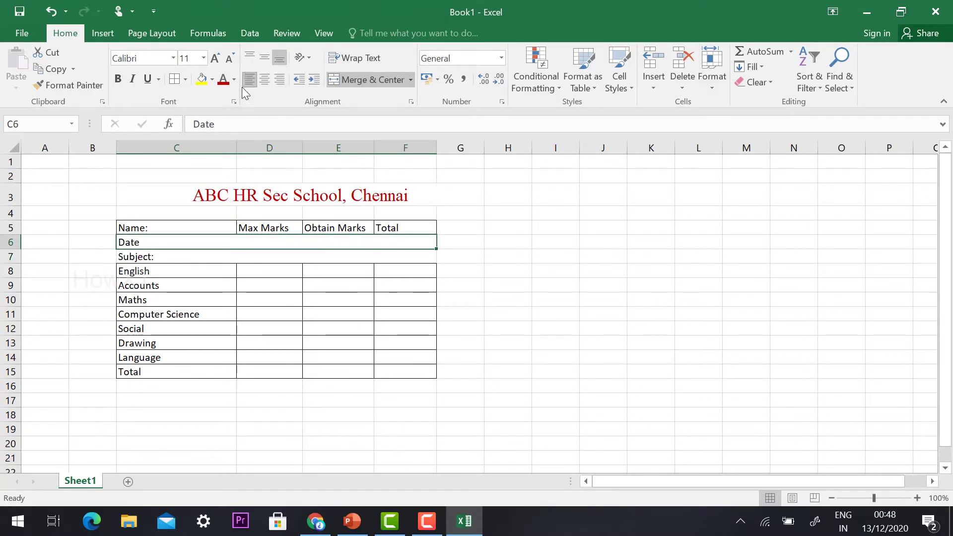
{"action": "left_click", "coordinate": [253, 286]}
Apply all borders to the merged Date and Subject rows, C6 to F7
{"action": "left_click_drag", "start_coordinate": [189, 246], "coordinate": [326, 252]}
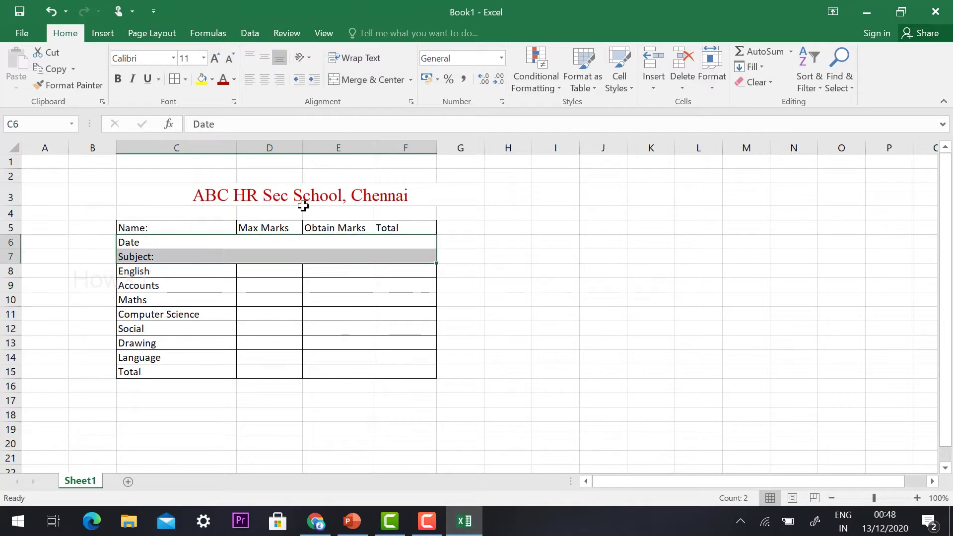
{"action": "left_click", "coordinate": [175, 79]}
{"action": "left_click", "coordinate": [272, 375]}
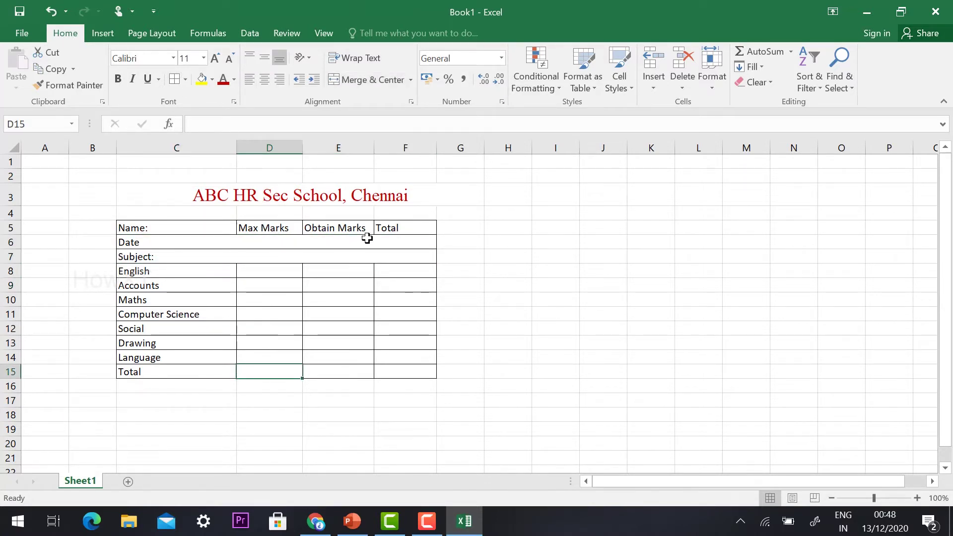
{"action": "mouse_move", "coordinate": [250, 227]}
{"action": "left_mouse_down"}
{"action": "mouse_move", "coordinate": [260, 251]}
{"action": "mouse_move", "coordinate": [259, 228]}
{"action": "mouse_move", "coordinate": [259, 243]}
{"action": "left_mouse_up"}
{"action": "left_click", "coordinate": [259, 252]}
{"action": "left_click", "coordinate": [293, 272]}
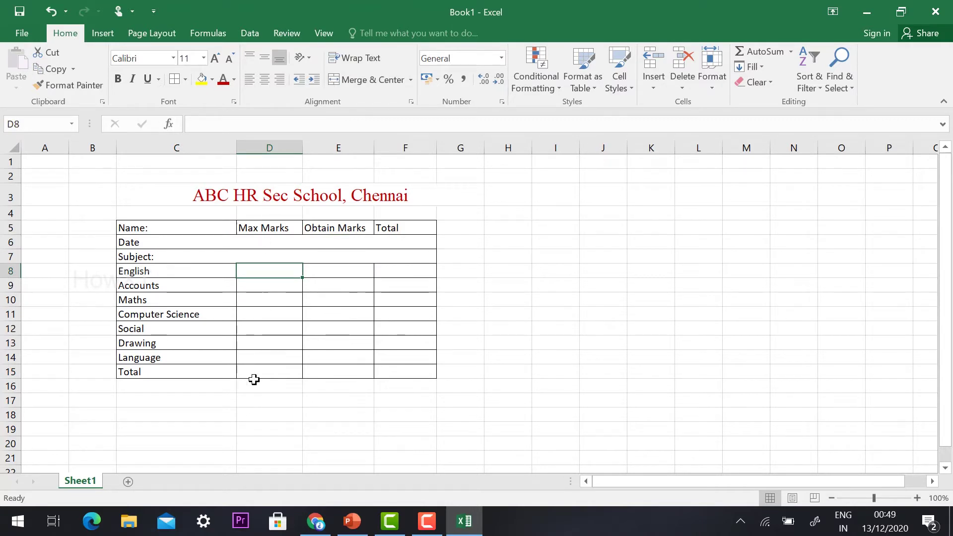
{"action": "left_click_drag", "start_coordinate": [285, 228], "coordinate": [251, 365]}
{"action": "left_click", "coordinate": [266, 351]}
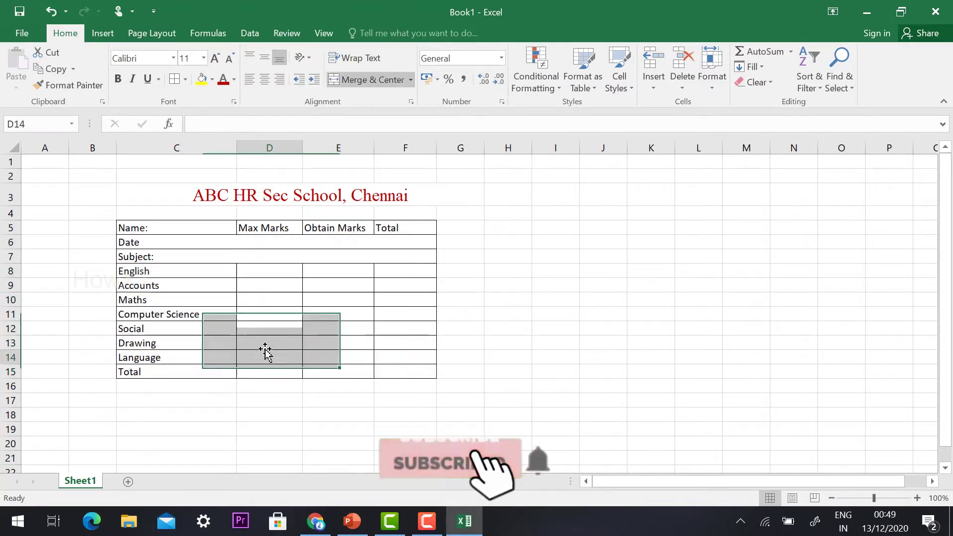
{"action": "left_click_drag", "start_coordinate": [266, 228], "coordinate": [249, 367]}
{"action": "left_click", "coordinate": [196, 330]}
Fill the heading, Date and Subject rows, C5 to F7, with the lightest gold theme color
{"action": "left_click_drag", "start_coordinate": [126, 228], "coordinate": [405, 256]}
{"action": "left_click", "coordinate": [213, 81]}
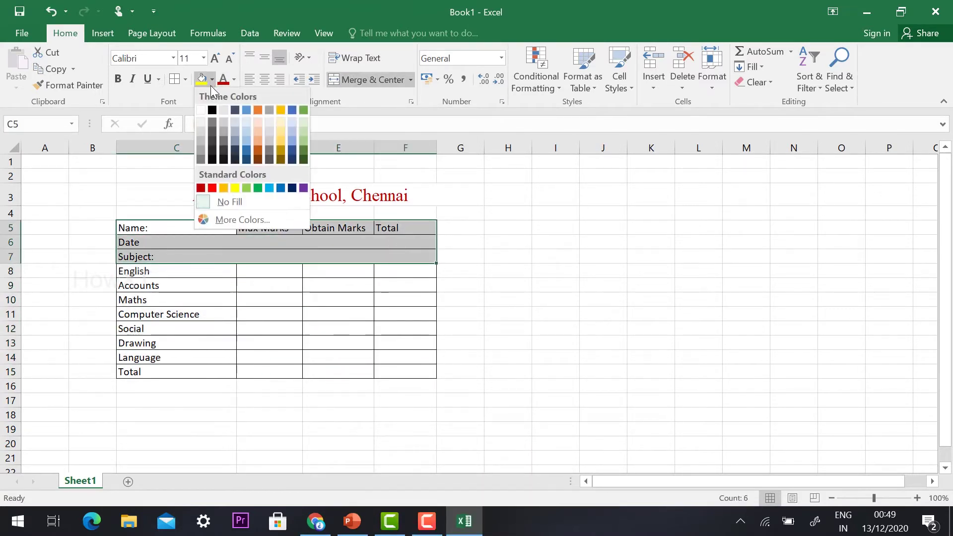
{"action": "left_click", "coordinate": [281, 124]}
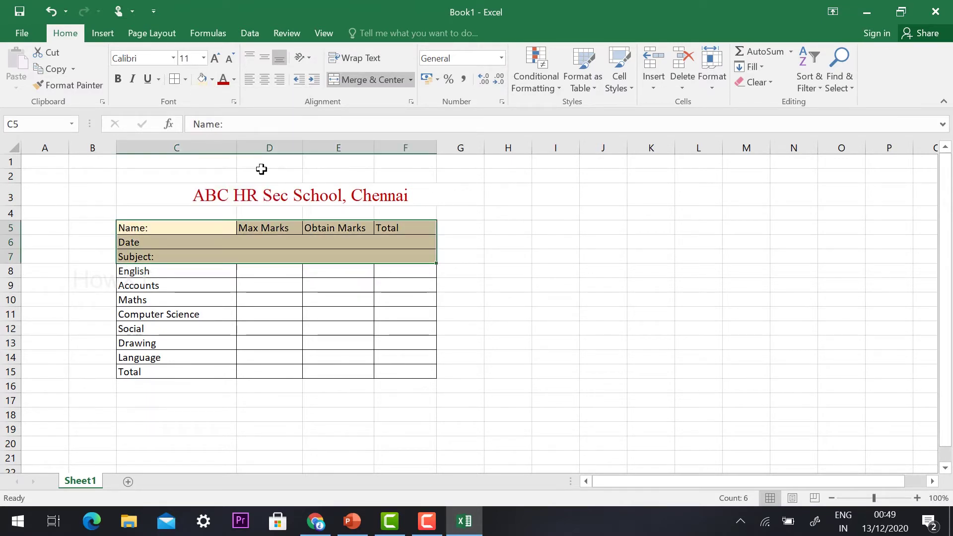
Fill the subject rows from English to Language, C8 to F14, with the lightest green theme color
{"action": "left_click", "coordinate": [188, 298]}
{"action": "left_click_drag", "start_coordinate": [164, 270], "coordinate": [392, 356]}
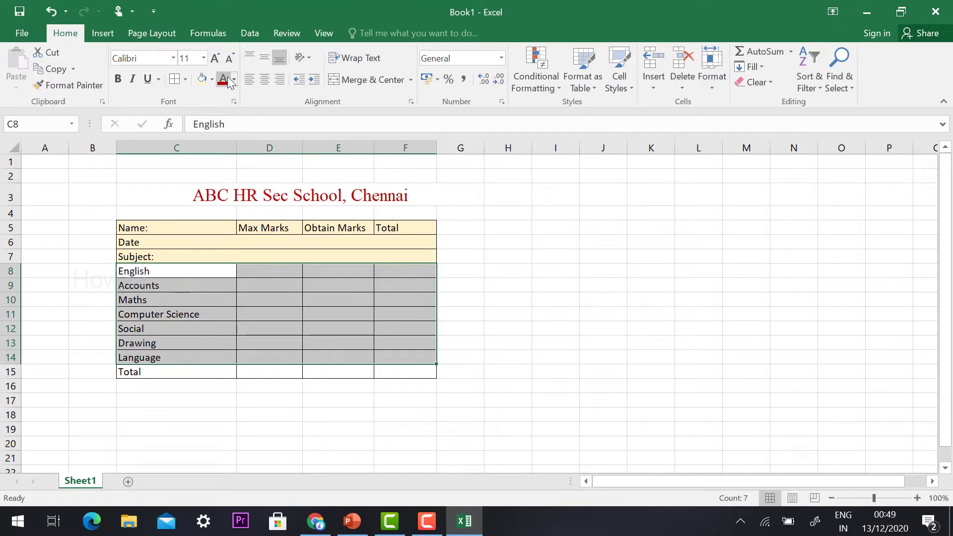
{"action": "left_click", "coordinate": [212, 80]}
{"action": "left_click", "coordinate": [305, 125]}
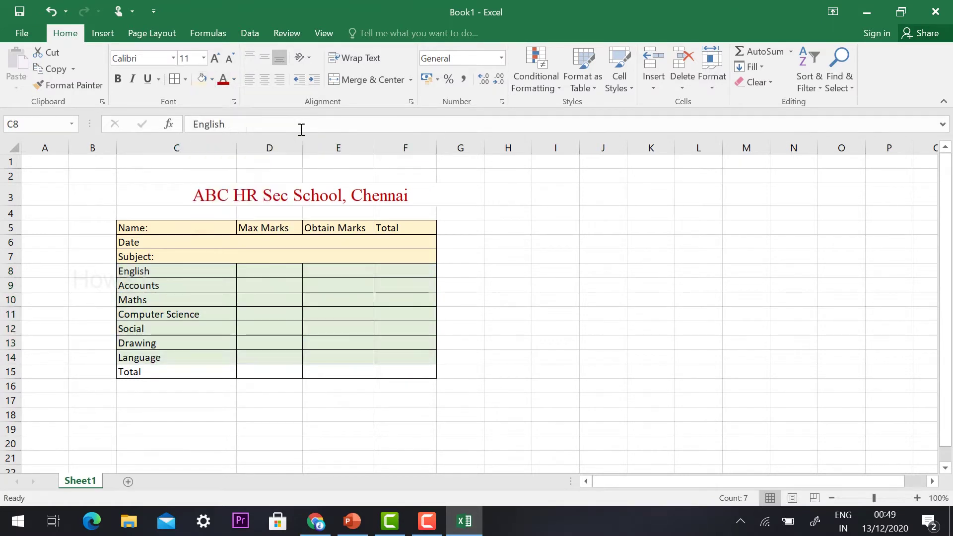
Fill the Total row, C15 to F15, with the lightest orange theme color
{"action": "left_click", "coordinate": [185, 372]}
{"action": "left_click_drag", "start_coordinate": [206, 379], "coordinate": [419, 372]}
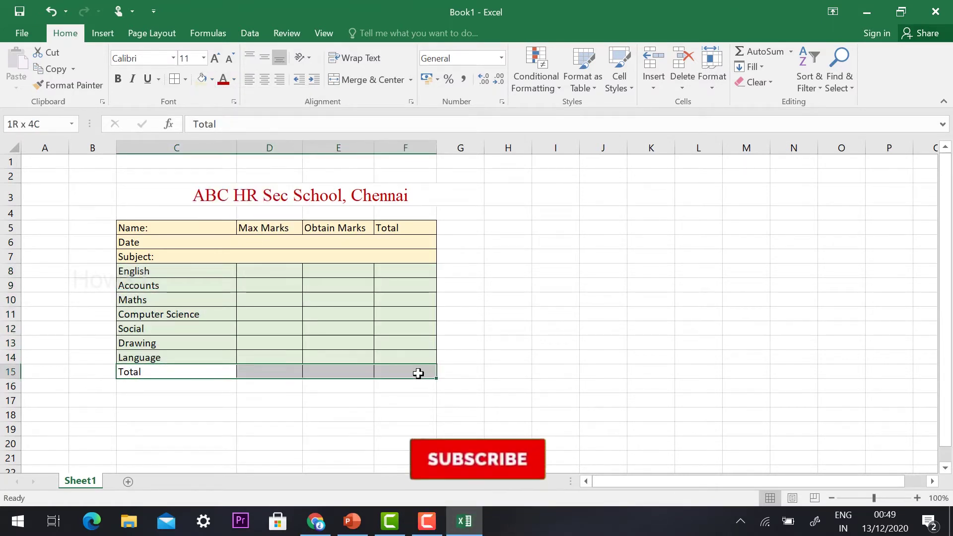
{"action": "left_click", "coordinate": [213, 81]}
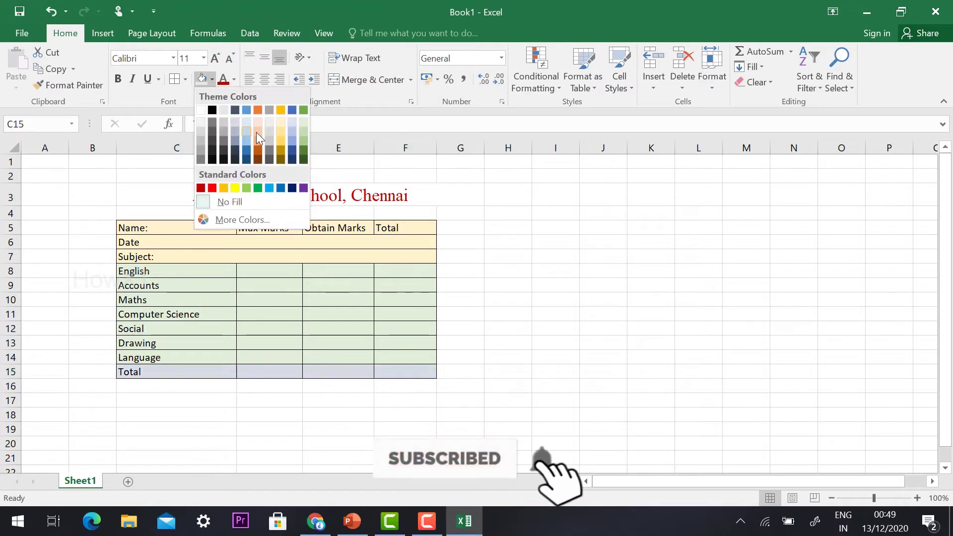
{"action": "left_click", "coordinate": [256, 124]}
{"action": "left_click", "coordinate": [508, 428]}
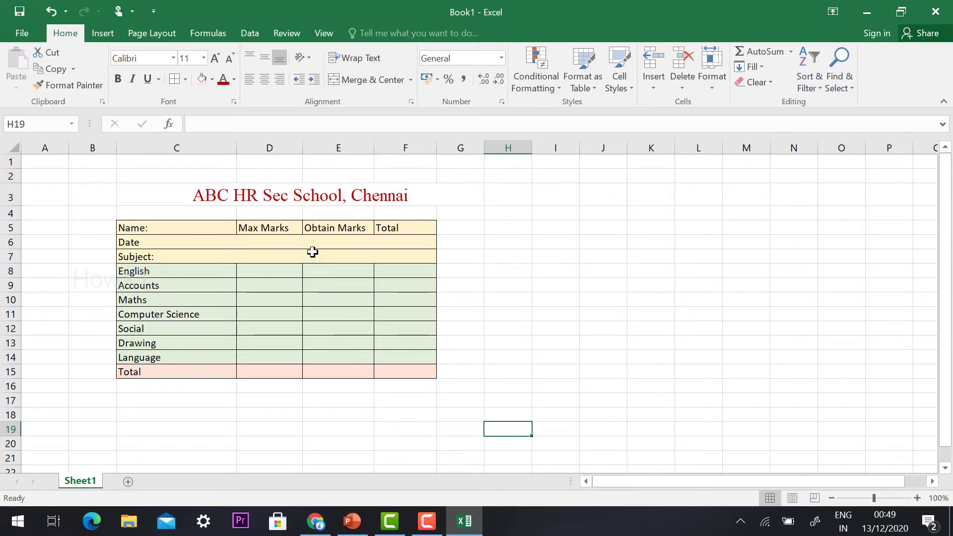
Widen the Max Marks, Obtain Marks and Total columns, D to F
{"action": "left_click_drag", "start_coordinate": [303, 149], "coordinate": [312, 151]}
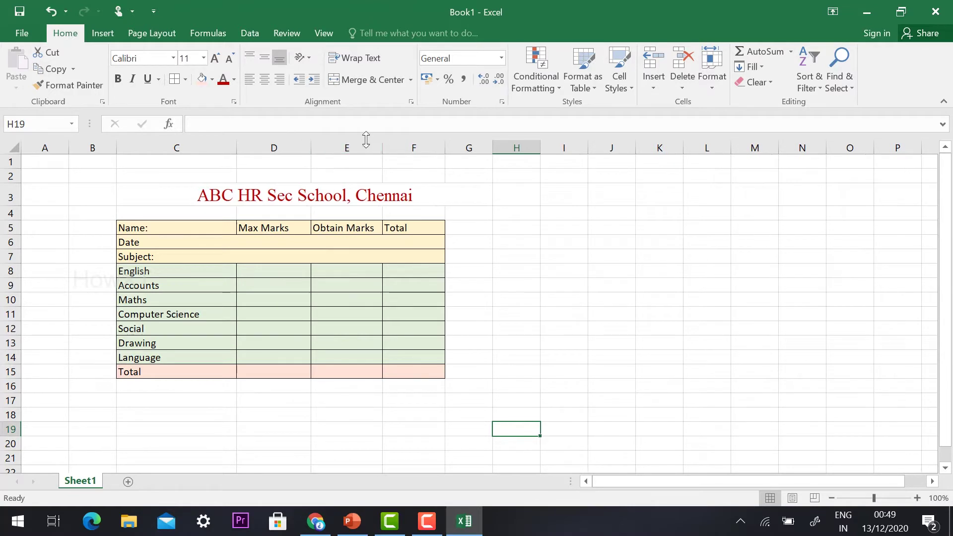
{"action": "left_click_drag", "start_coordinate": [383, 151], "coordinate": [392, 156]}
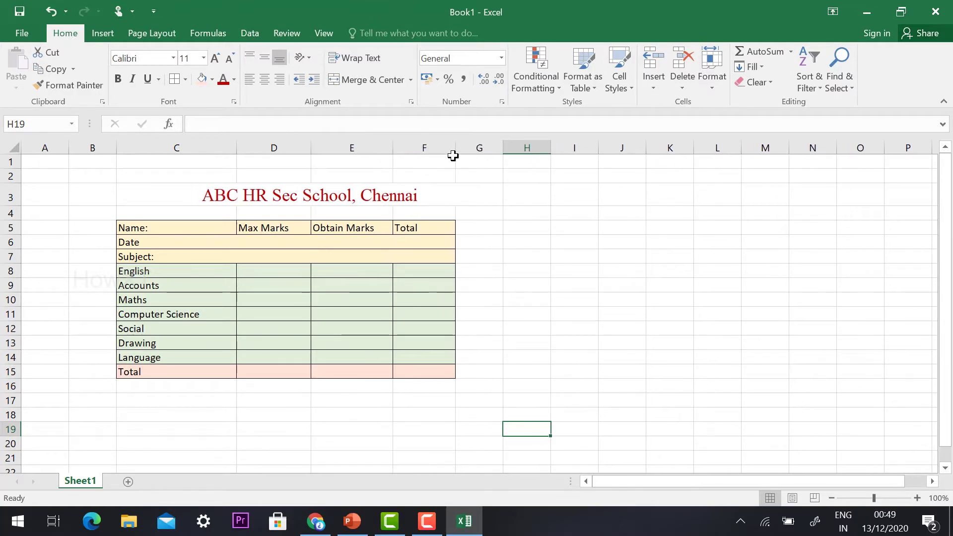
{"action": "left_click_drag", "start_coordinate": [457, 149], "coordinate": [476, 149]}
Increase the heights of rows 5 to 9 individually
{"action": "left_click_drag", "start_coordinate": [144, 227], "coordinate": [341, 375]}
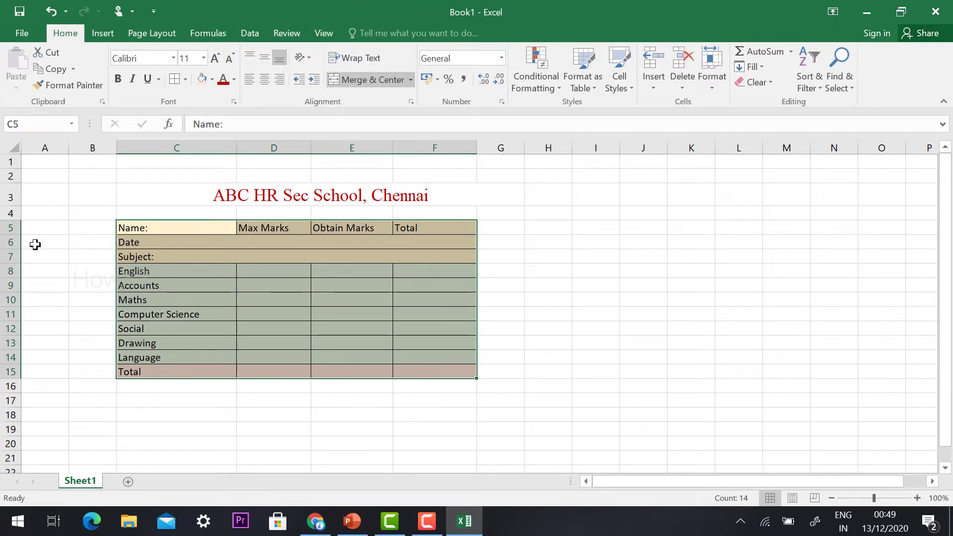
{"action": "left_click_drag", "start_coordinate": [15, 233], "coordinate": [15, 239]}
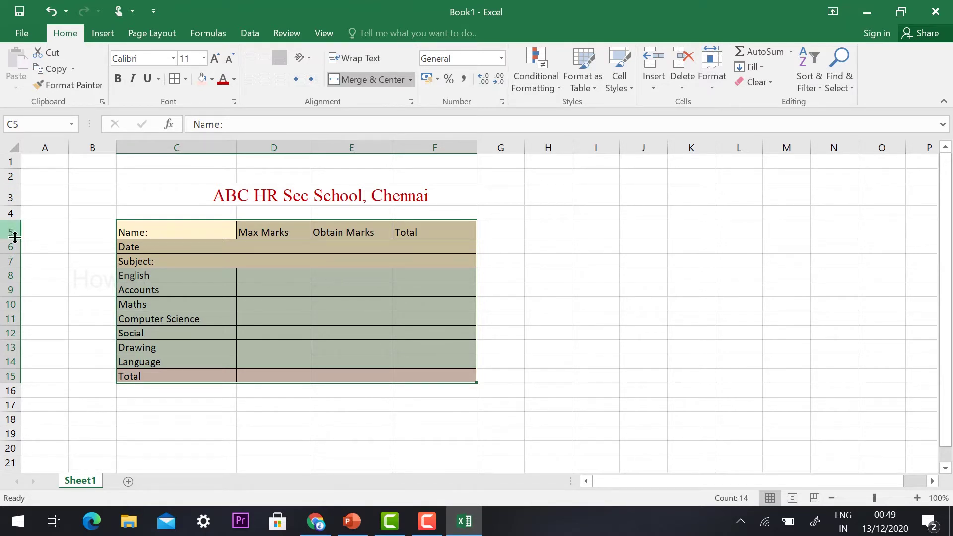
{"action": "left_click_drag", "start_coordinate": [17, 254], "coordinate": [17, 305]}
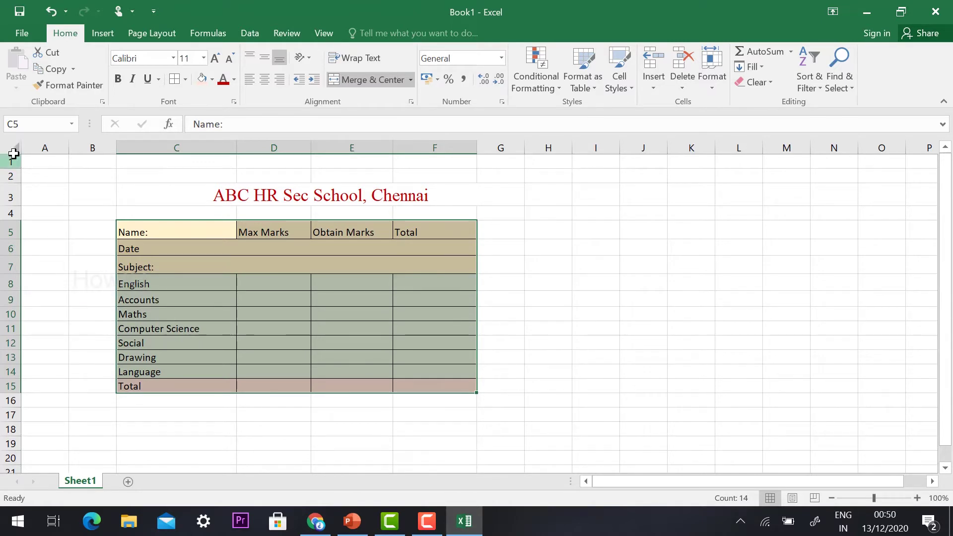
Increase the height of all rows in the sheet to one uniform, taller size
{"action": "left_click", "coordinate": [12, 148]}
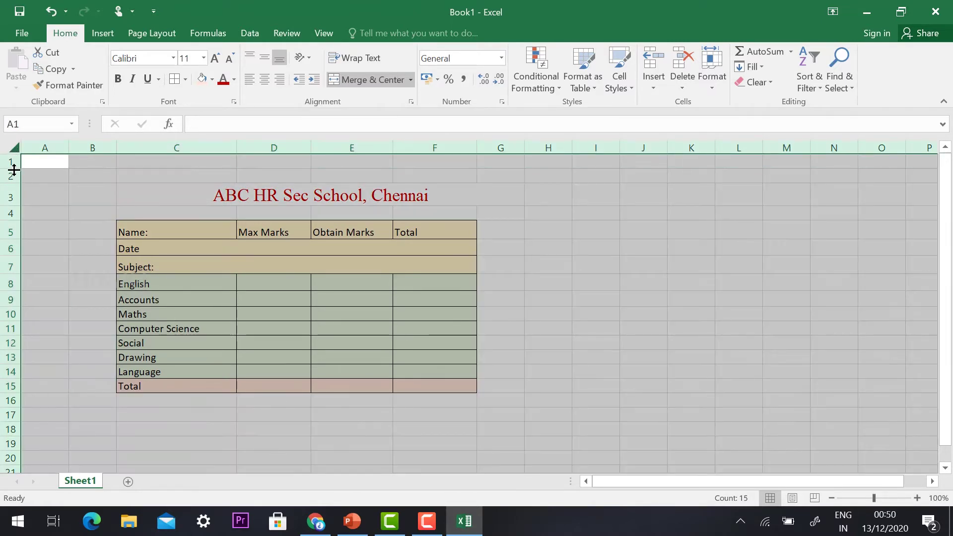
{"action": "left_click_drag", "start_coordinate": [13, 169], "coordinate": [17, 179]}
{"action": "left_click", "coordinate": [388, 302]}
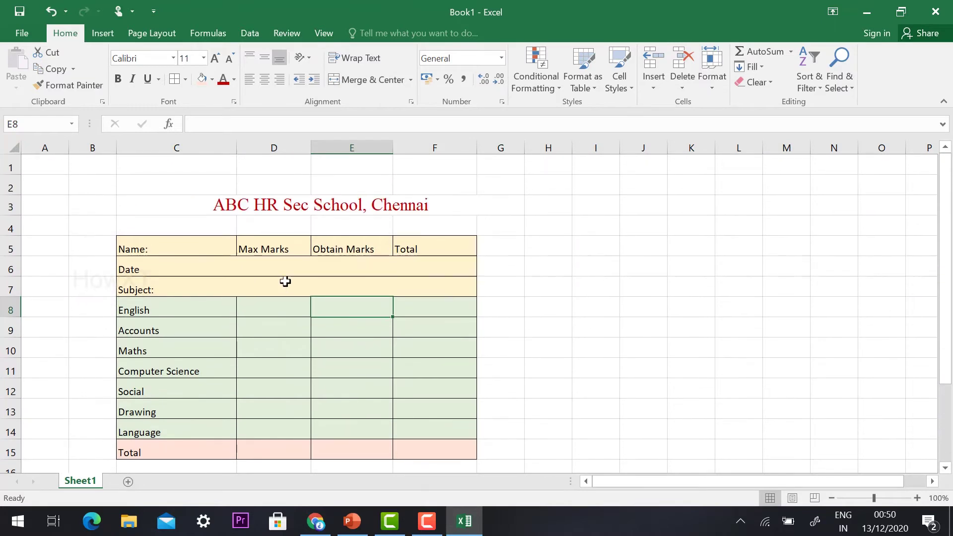
Set the font of the whole mark table, C5 to F15, to Times New Roman
{"action": "left_click_drag", "start_coordinate": [176, 249], "coordinate": [283, 447]}
{"action": "left_click", "coordinate": [128, 59]}
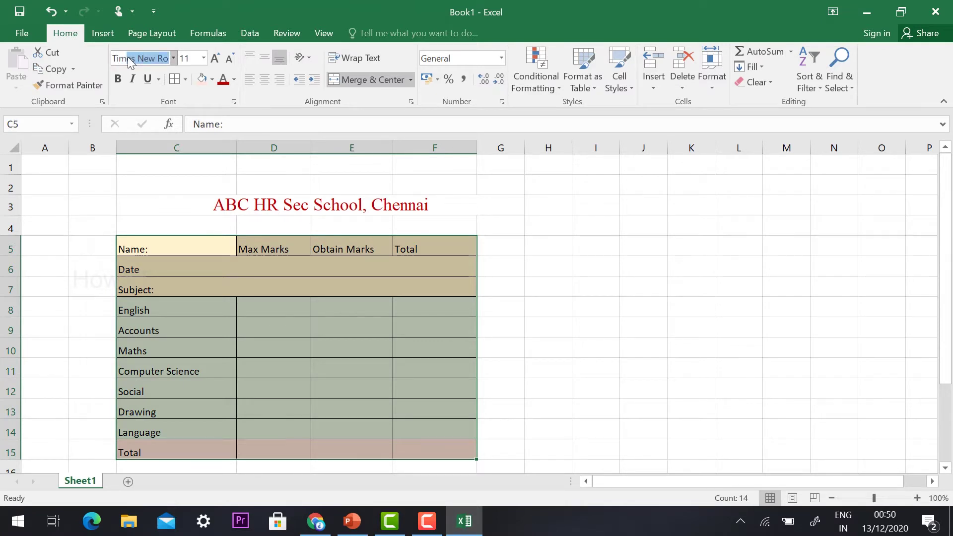
{"action": "key", "text": "Return"}
{"action": "left_click", "coordinate": [259, 336]}
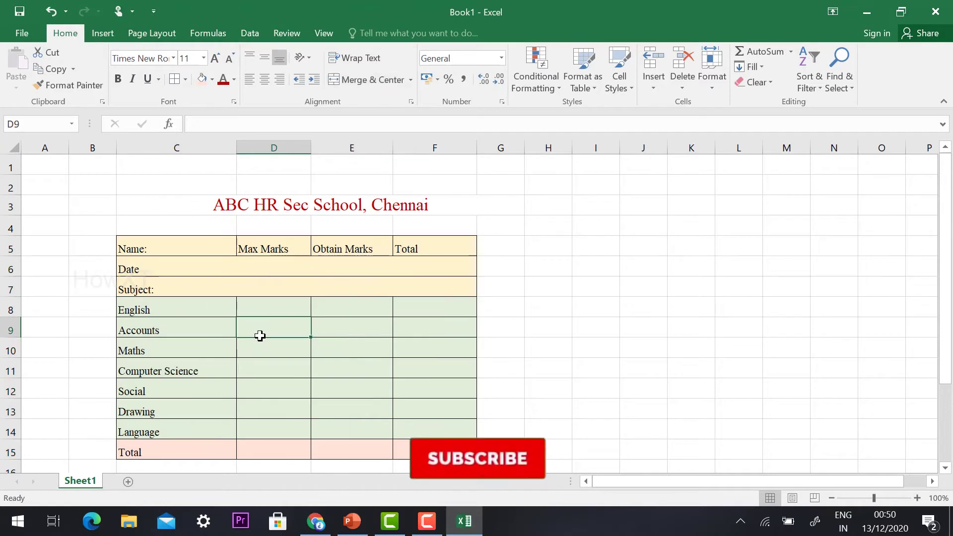
{"action": "scroll", "coordinate": [260, 339], "scroll_direction": "down", "scroll_amount": 1}
{"action": "scroll", "coordinate": [259, 338], "scroll_direction": "up", "scroll_amount": 1}
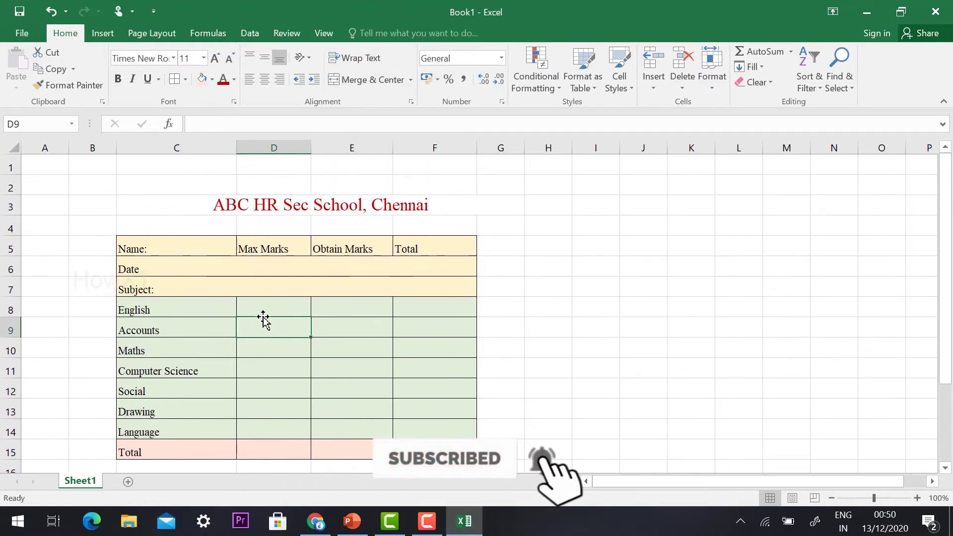
Enter 100 as the English max marks in D8 and fill it down to the Language row, D14
{"action": "left_click", "coordinate": [269, 302]}
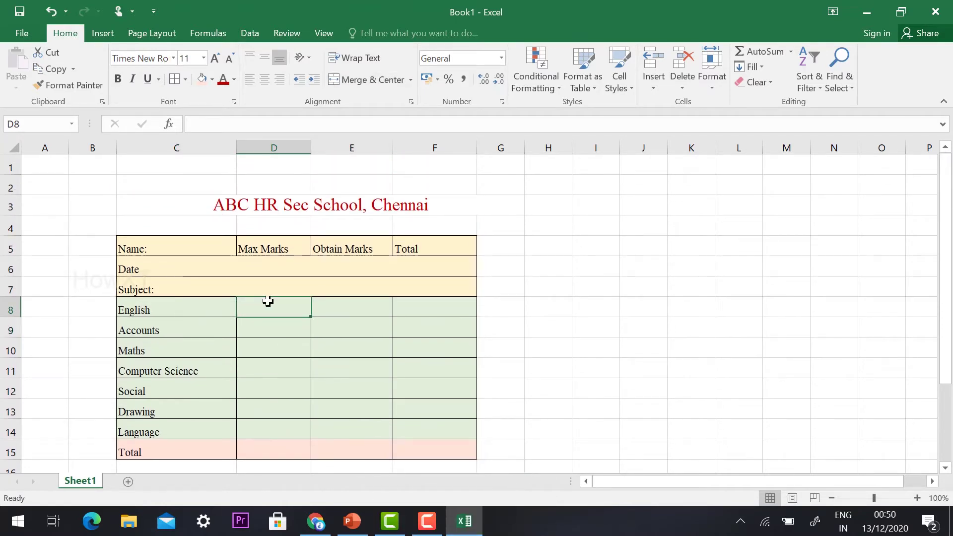
{"action": "type", "text": "100"}
{"action": "key", "text": "ctrl+Return"}
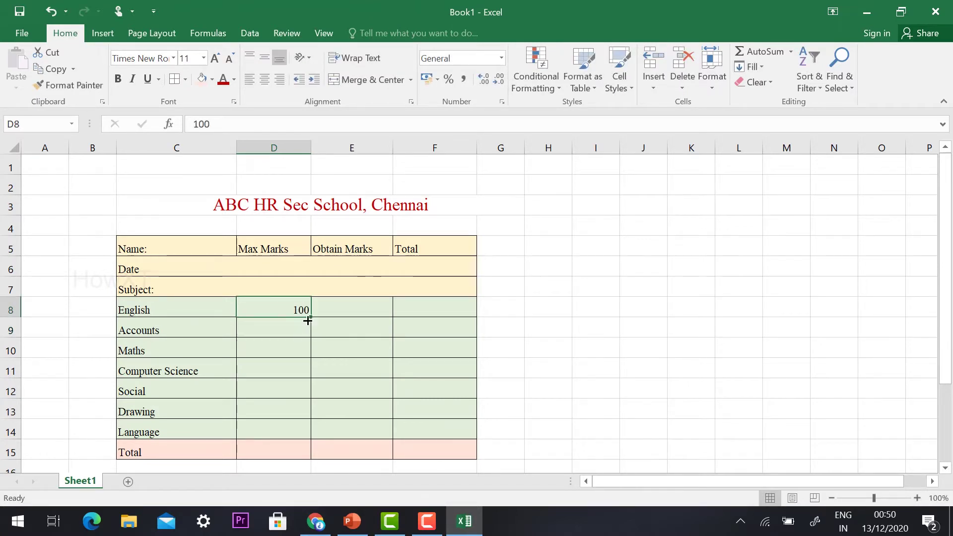
{"action": "left_click_drag", "start_coordinate": [311, 320], "coordinate": [296, 435]}
{"action": "left_click", "coordinate": [315, 351]}
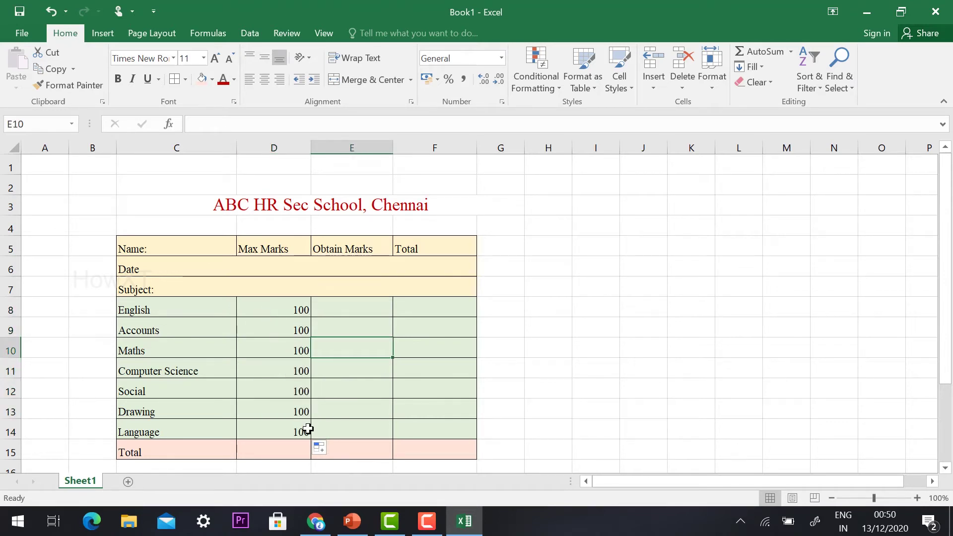
Try to total the Max Marks column in D15 with AutoSum, and undo it
{"action": "left_click_drag", "start_coordinate": [282, 311], "coordinate": [273, 449]}
{"action": "scroll", "coordinate": [273, 448], "scroll_direction": "down", "scroll_amount": 1}
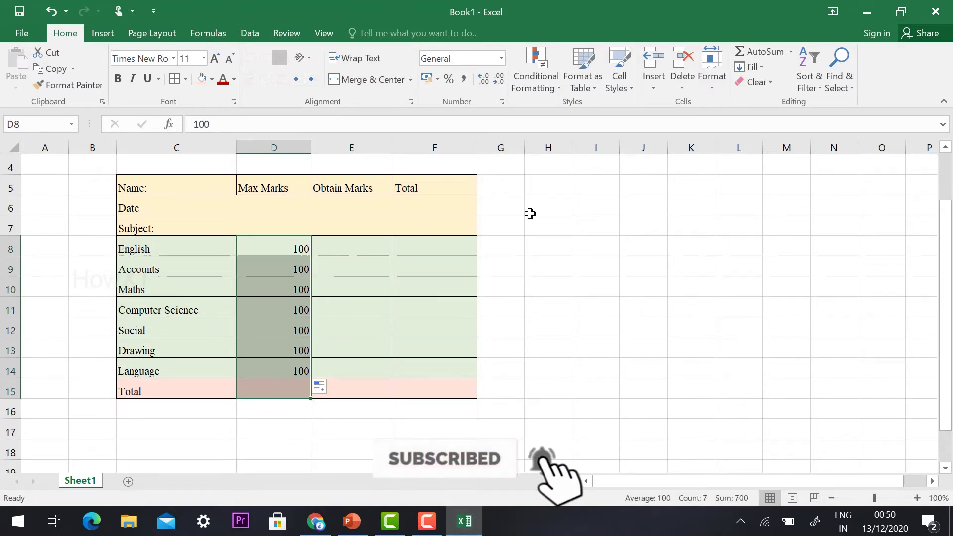
{"action": "left_click", "coordinate": [764, 52]}
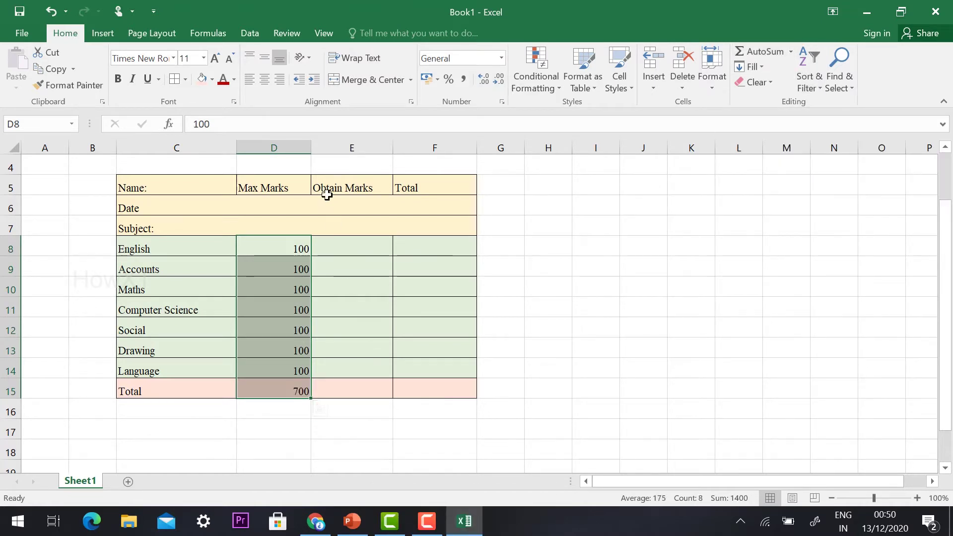
{"action": "left_click", "coordinate": [440, 370]}
{"action": "key", "text": "ctrl+z"}
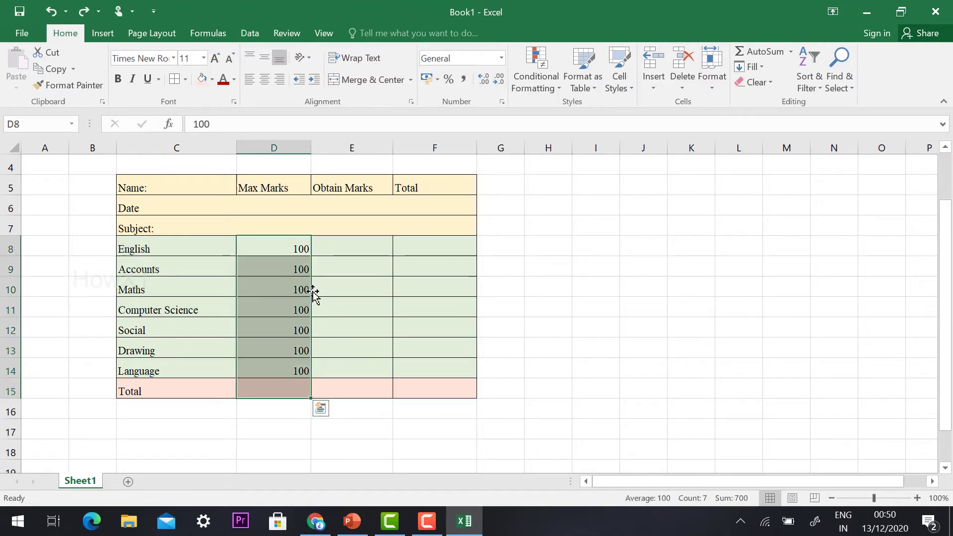
Total the Max Marks column, D8 to D14, into D15 with AutoSum
{"action": "left_click", "coordinate": [266, 325]}
{"action": "left_click_drag", "start_coordinate": [304, 249], "coordinate": [258, 379]}
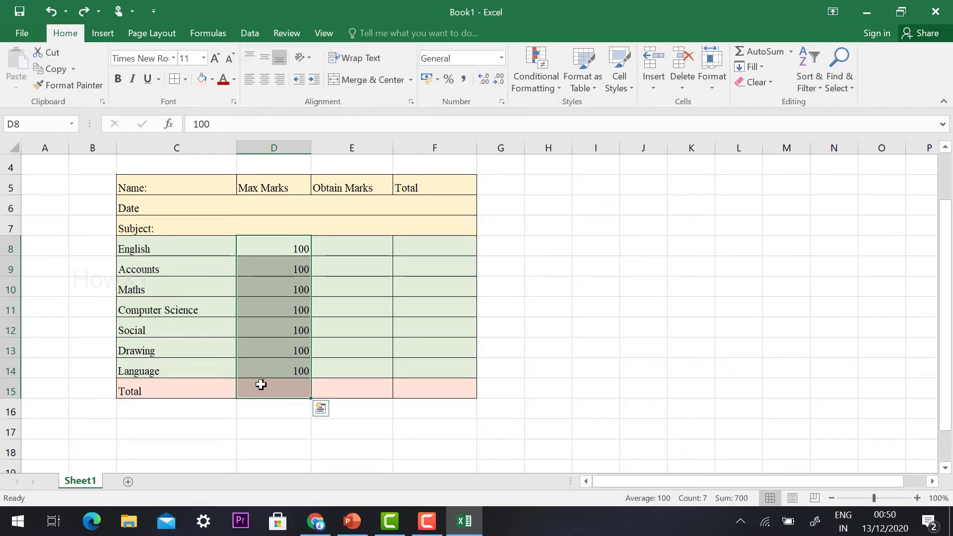
{"action": "left_click", "coordinate": [761, 51]}
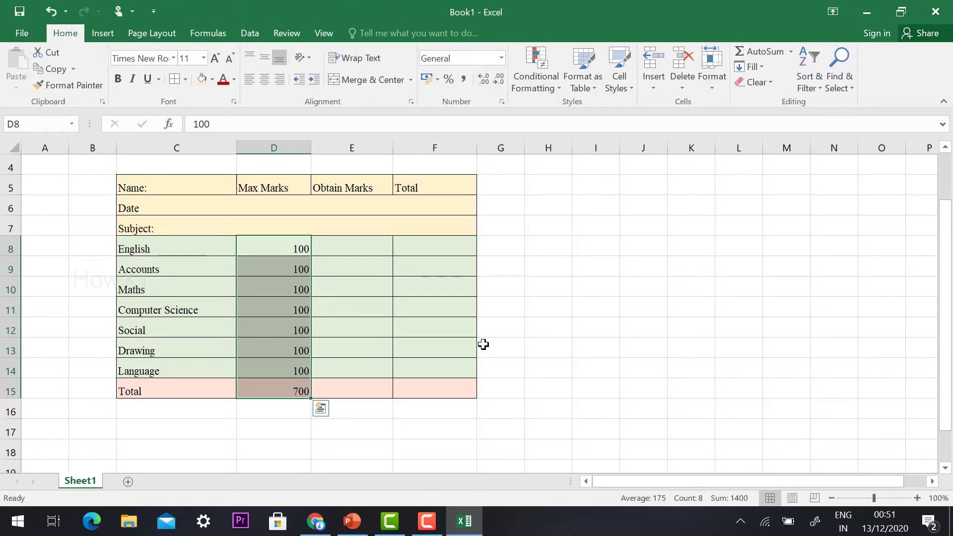
{"action": "left_click", "coordinate": [375, 329]}
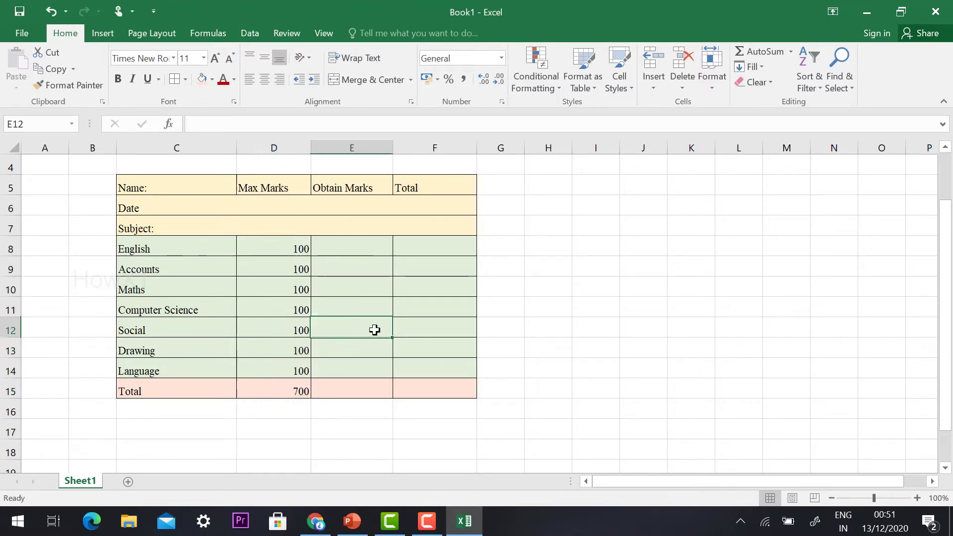
{"action": "left_click", "coordinate": [332, 244]}
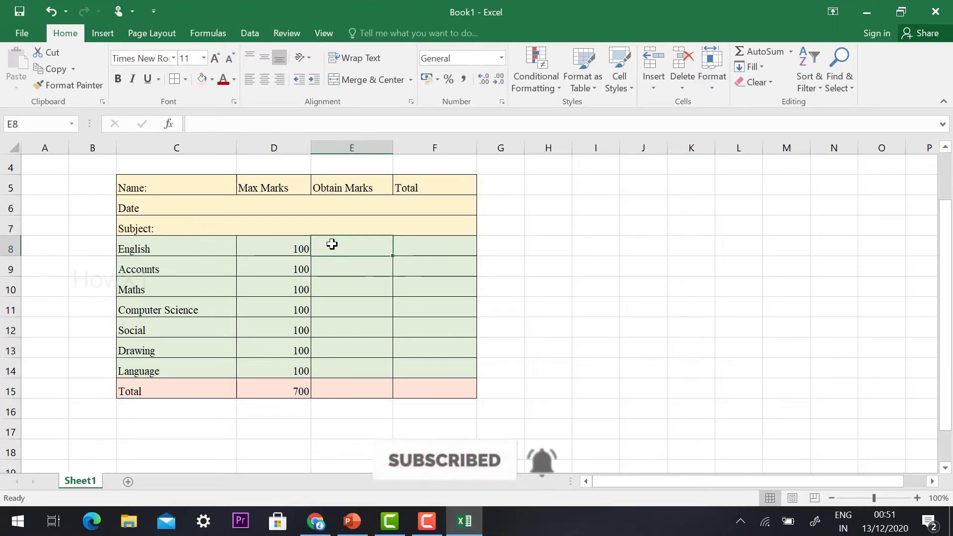
Enter =IF(E8>=40,"PASS","FAIL") in F8 for English and fill it down to the Language row, F14
{"action": "left_click", "coordinate": [427, 251]}
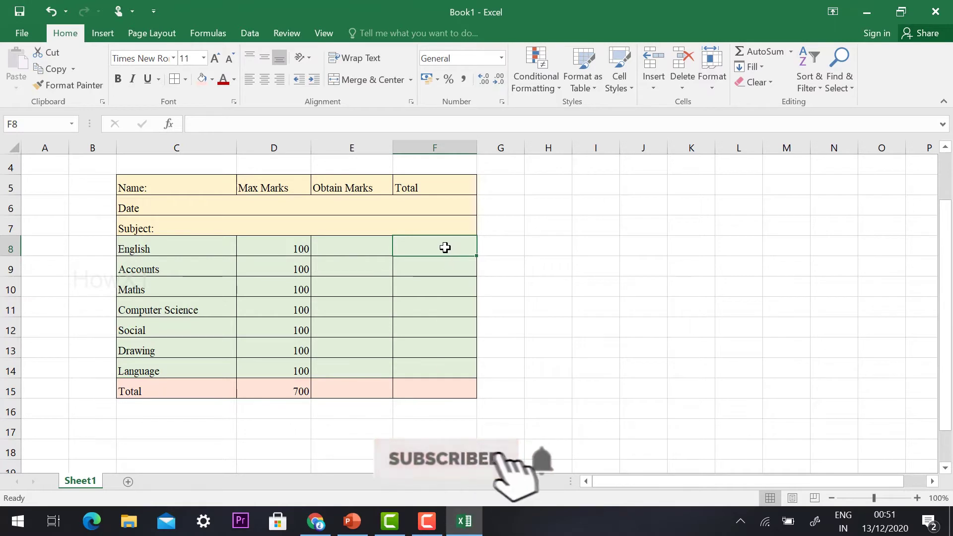
{"action": "type", "text": "="}
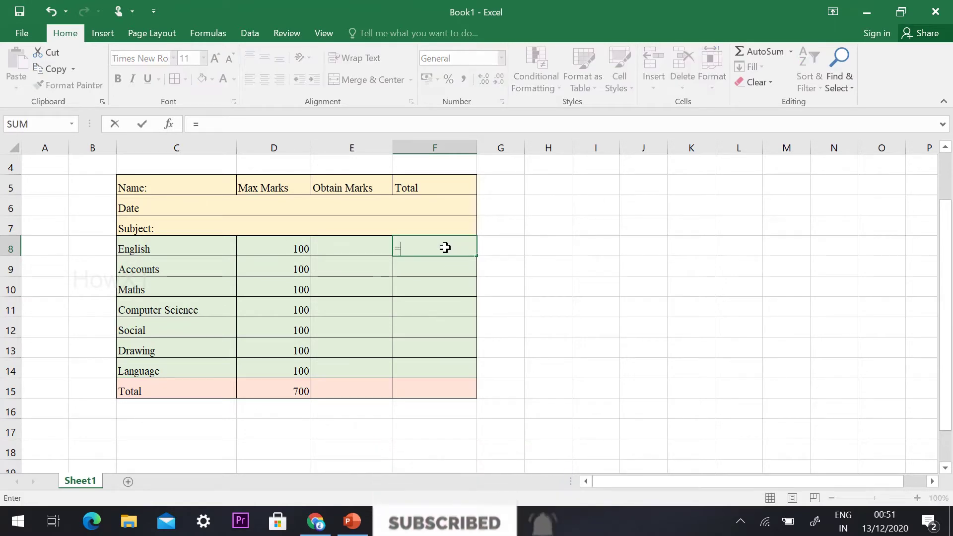
{"action": "type", "text": "if"}
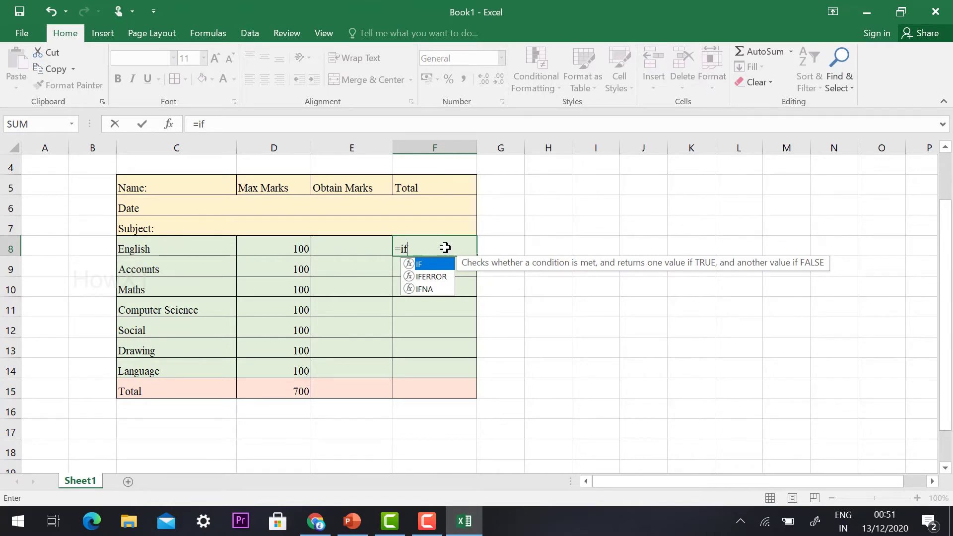
{"action": "type", "text": "("}
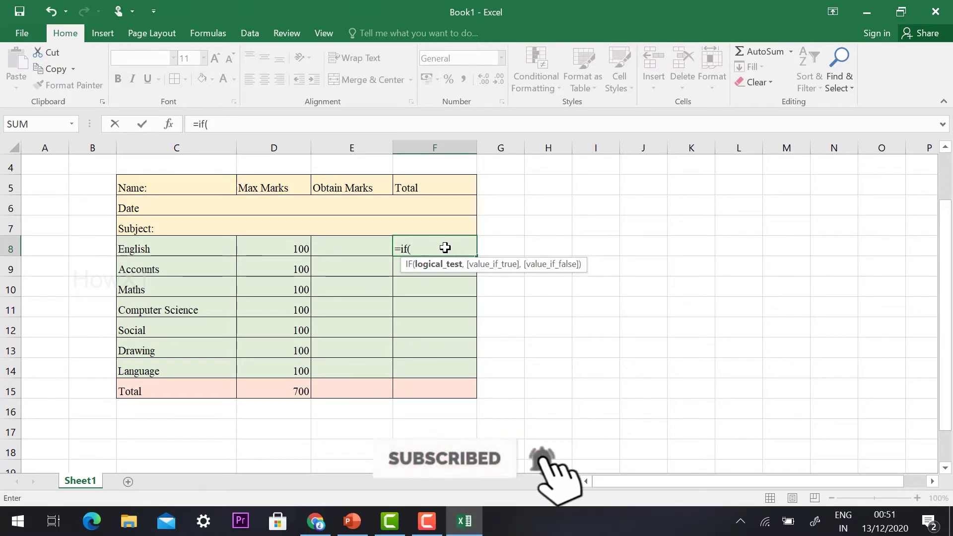
{"action": "left_click", "coordinate": [337, 245]}
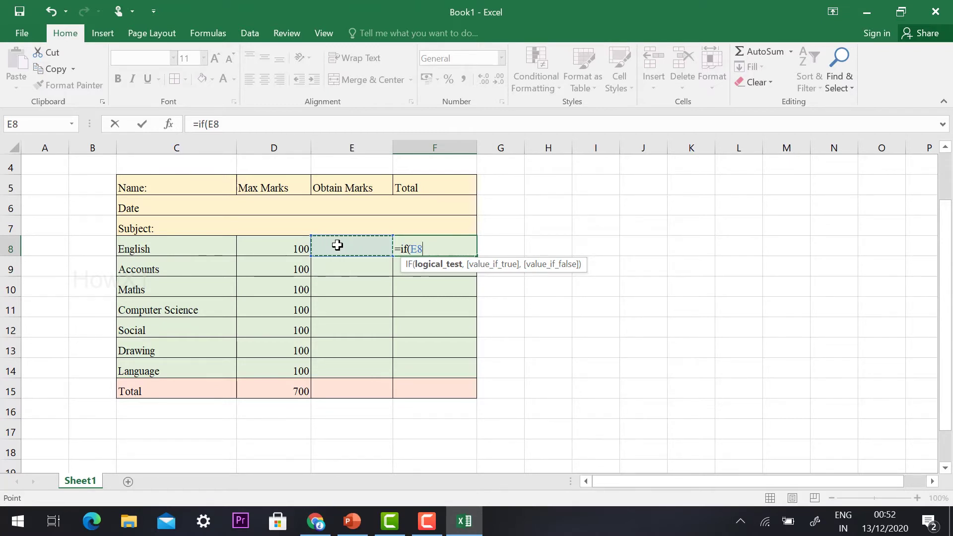
{"action": "type", "text": ">=40"}
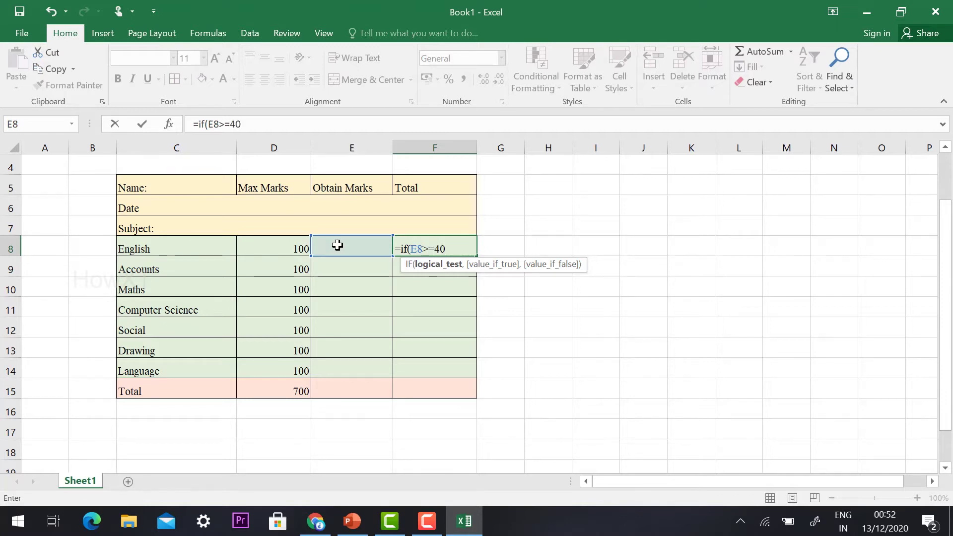
{"action": "type", "text": ","}
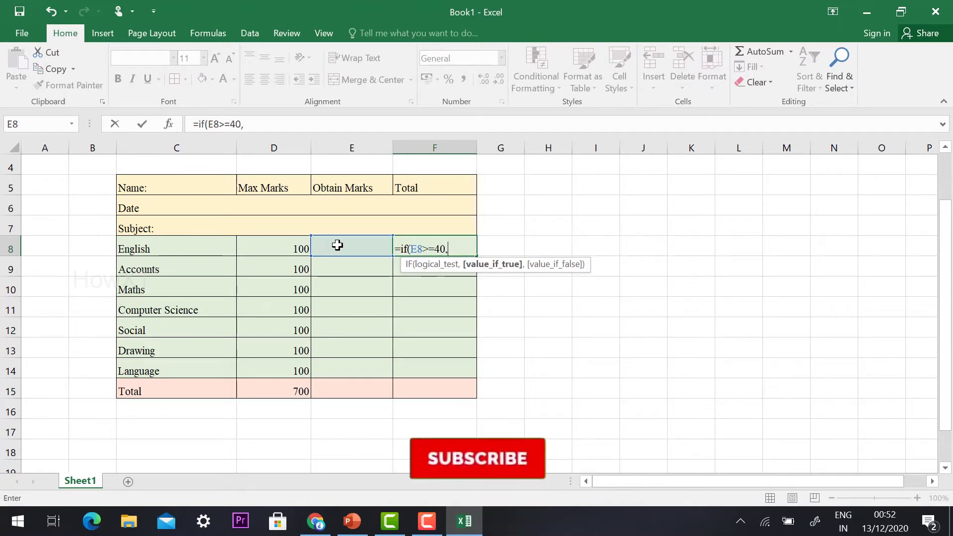
{"action": "type", "text": "\"PASS"}
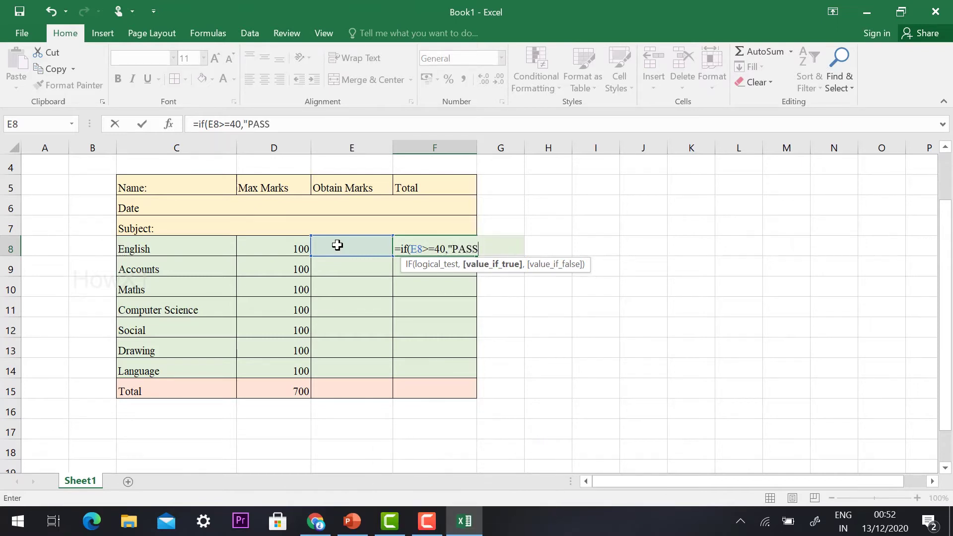
{"action": "type", "text": "\","}
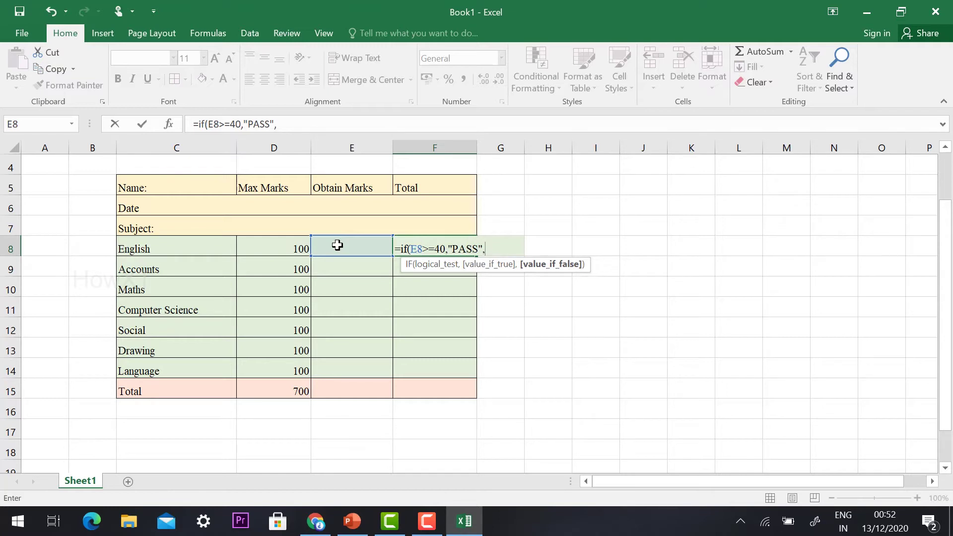
{"action": "type", "text": "\"FAIL"}
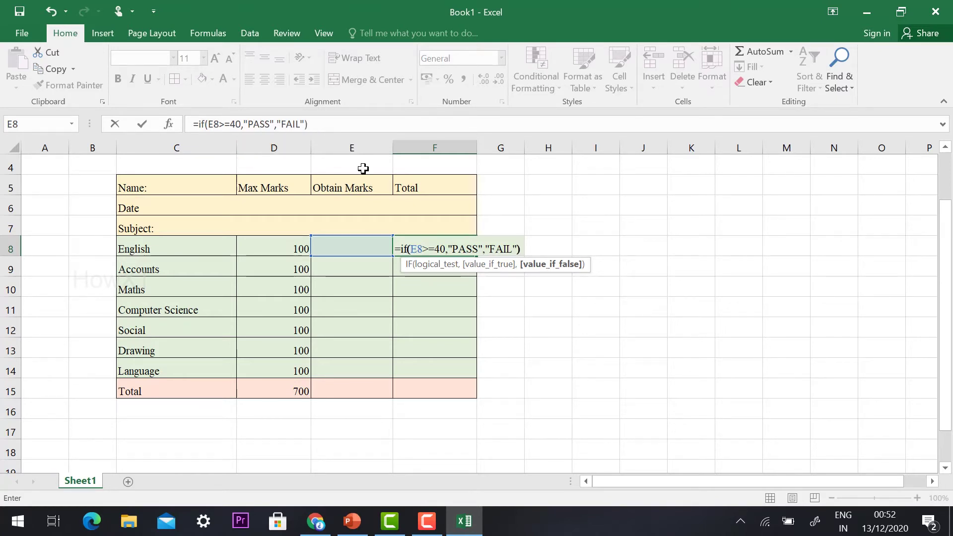
{"action": "key", "text": "Return"}
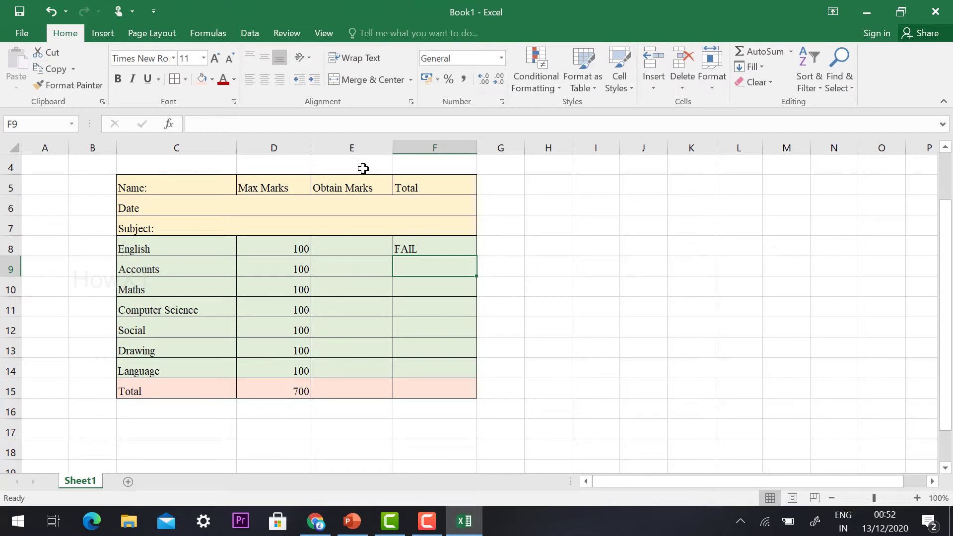
{"action": "left_click", "coordinate": [460, 250]}
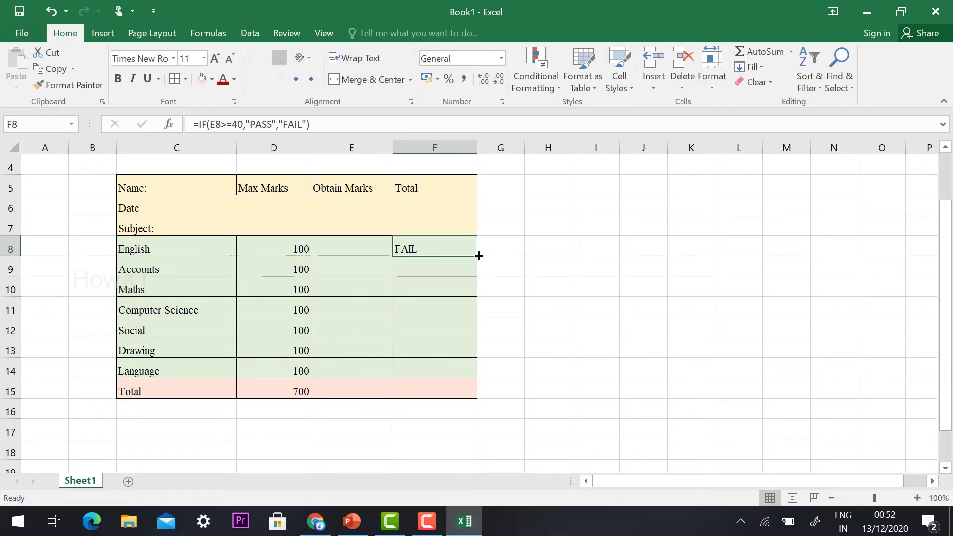
{"action": "left_click_drag", "start_coordinate": [475, 256], "coordinate": [462, 374]}
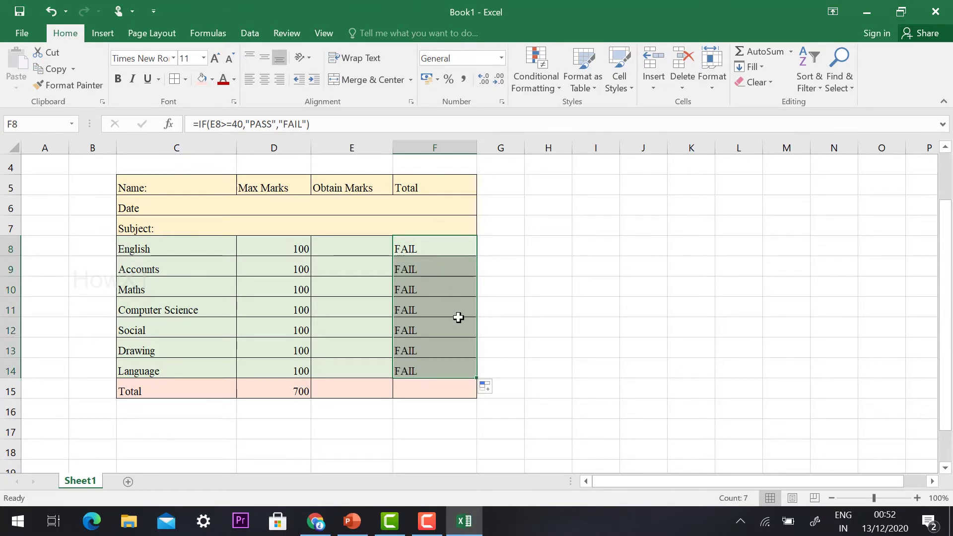
Enter =IF(E15>=350,"PASS","FAIL") in F15 to grade the overall Total row
{"action": "left_click", "coordinate": [353, 391]}
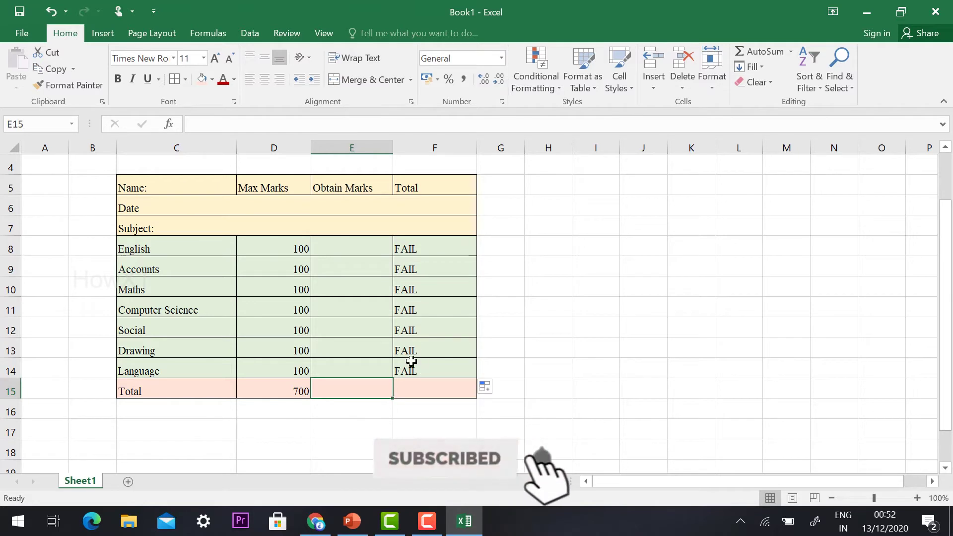
{"action": "left_click", "coordinate": [441, 389]}
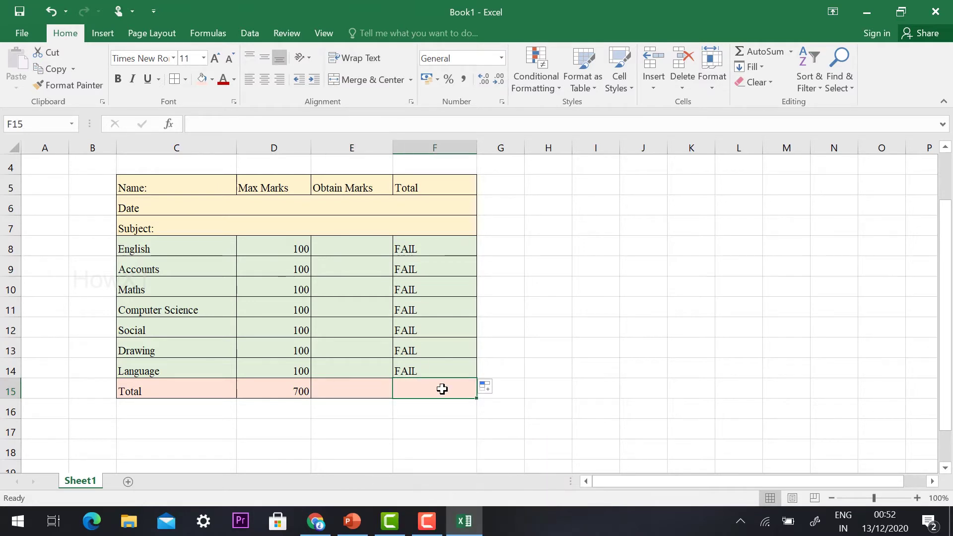
{"action": "type", "text": "="}
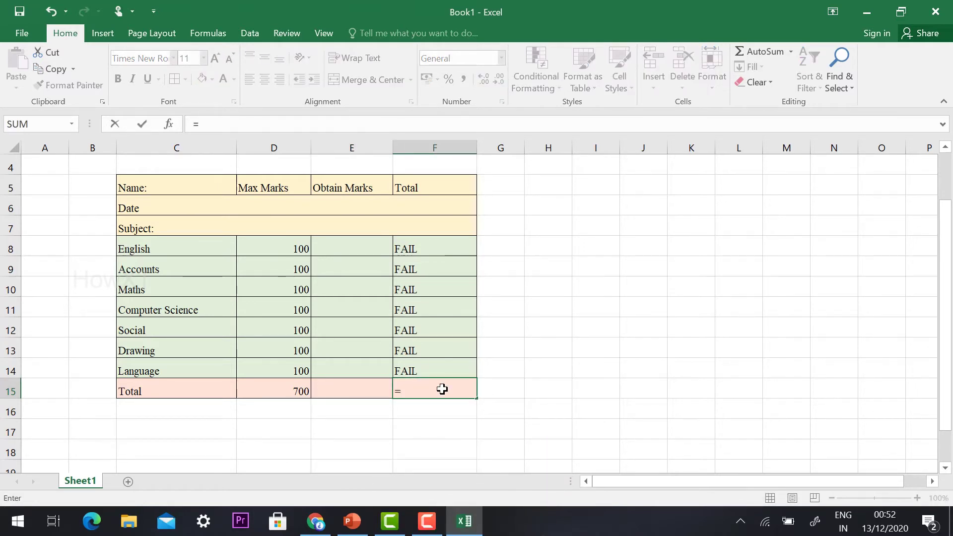
{"action": "type", "text": "if"}
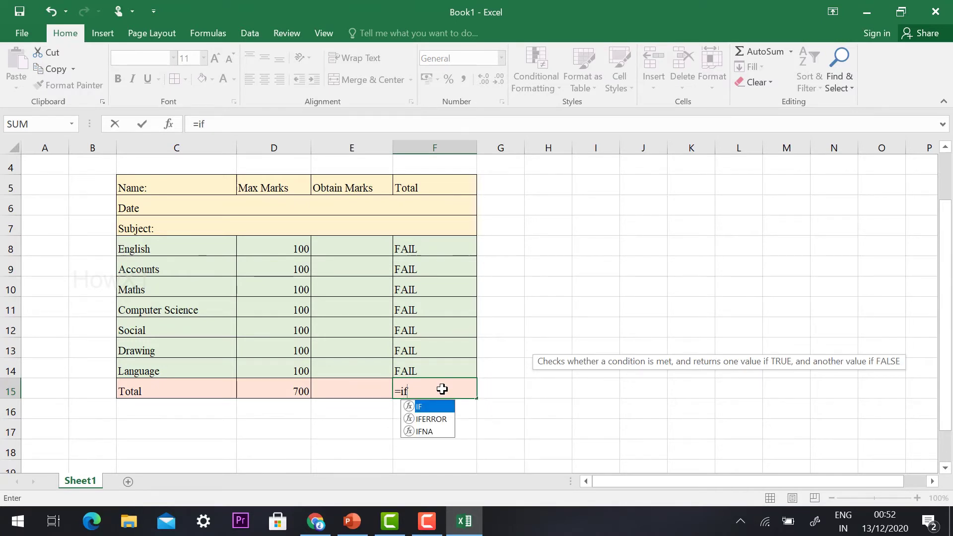
{"action": "type", "text": "("}
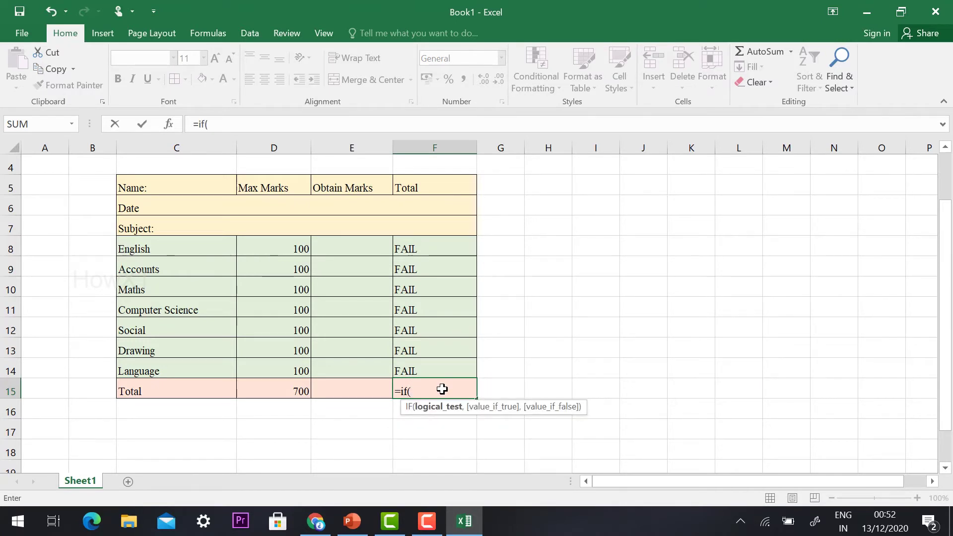
{"action": "key", "text": "BackSpace"}
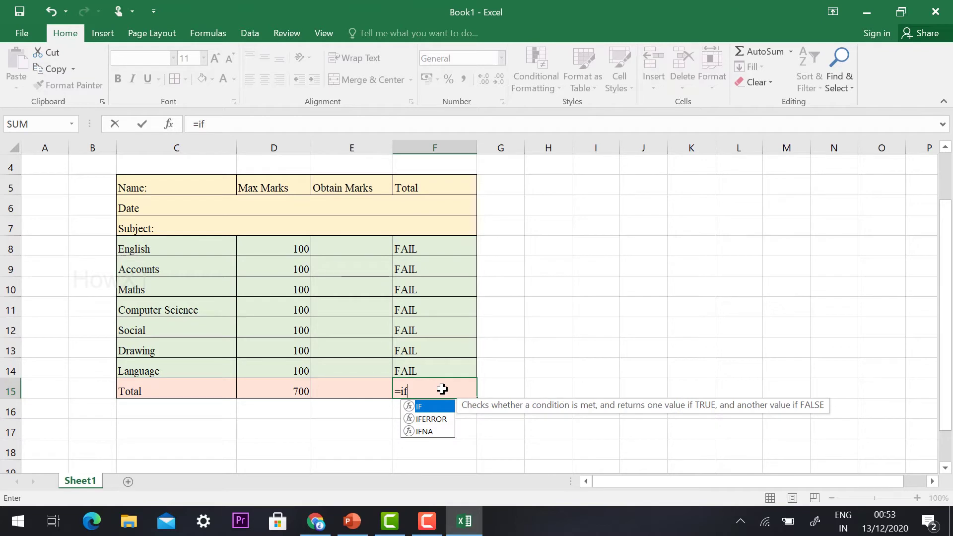
{"action": "type", "text": "("}
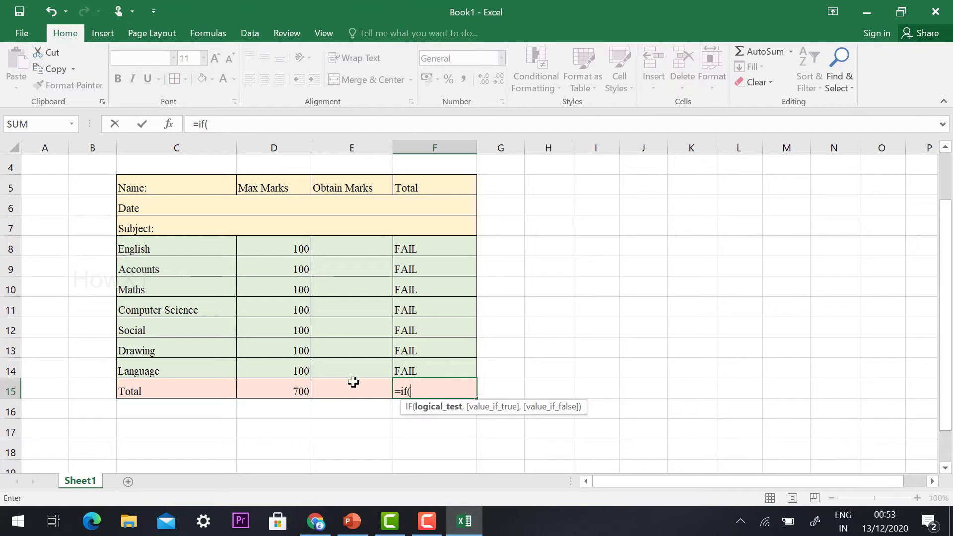
{"action": "left_click", "coordinate": [347, 386]}
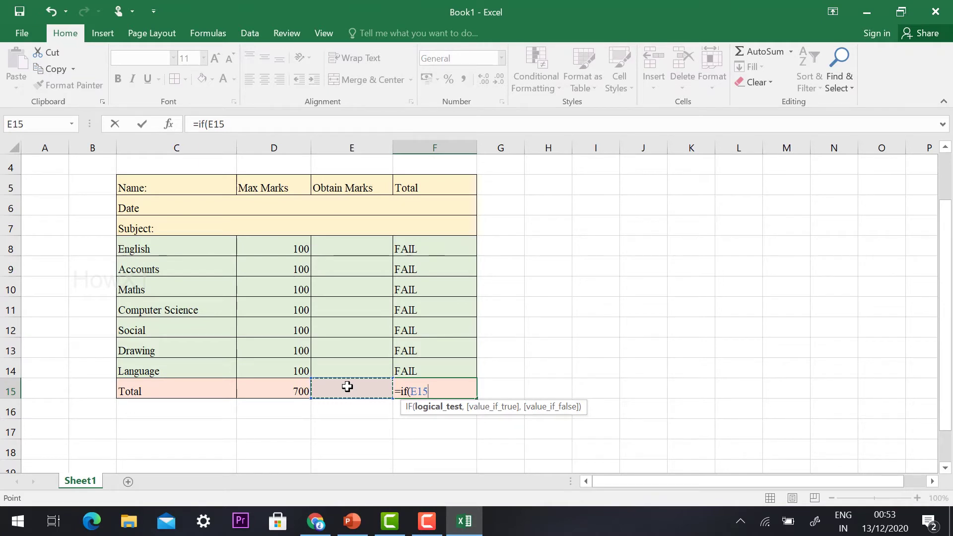
{"action": "type", "text": ">="}
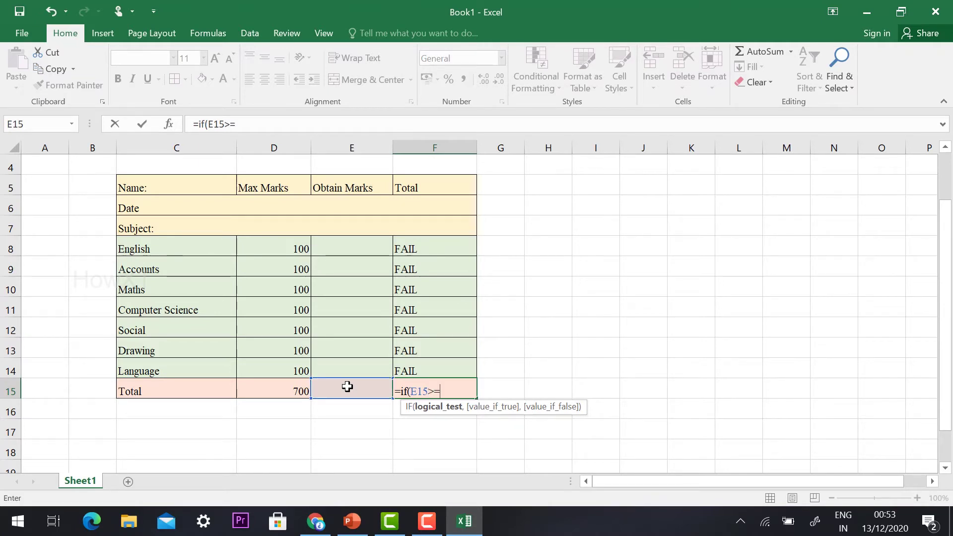
{"action": "type", "text": "350"}
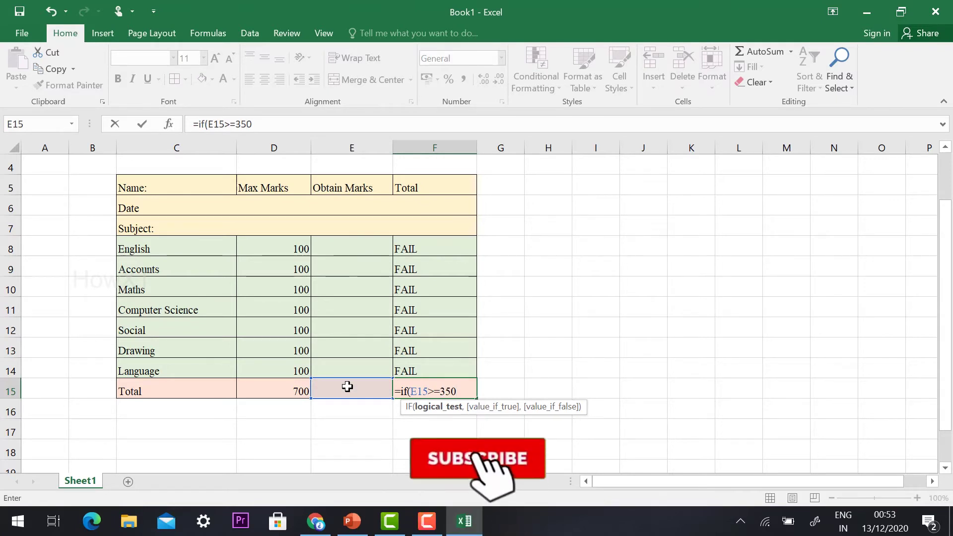
{"action": "type", "text": ","}
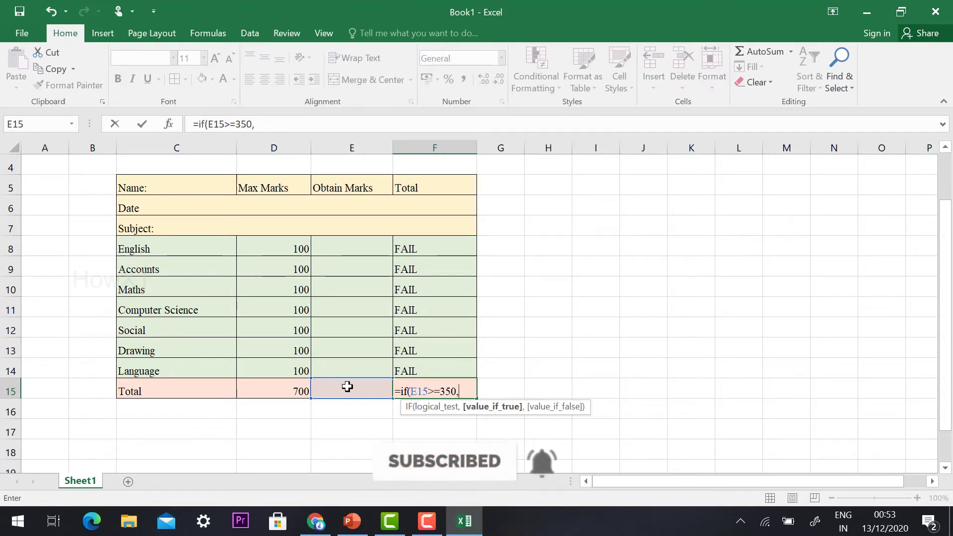
{"action": "type", "text": "\"PAS"}
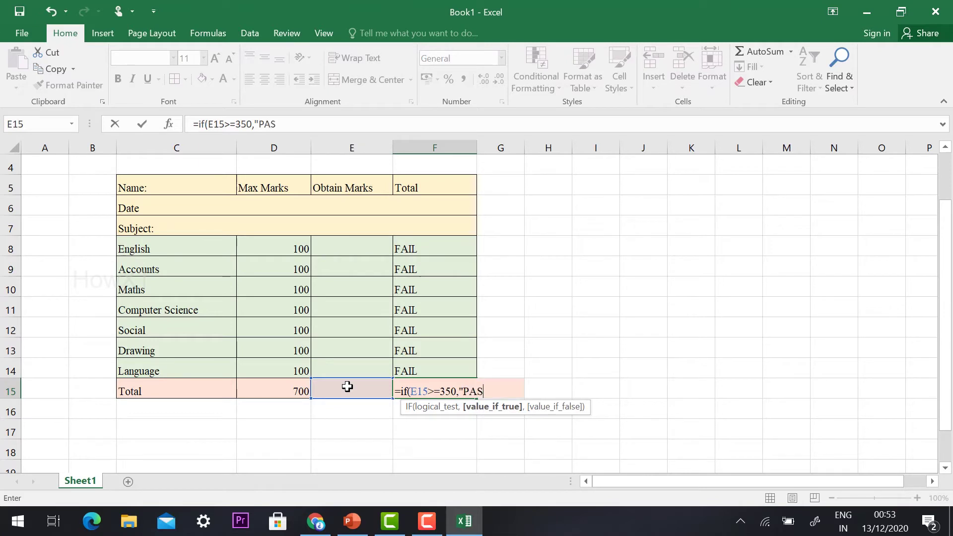
{"action": "type", "text": "S\","}
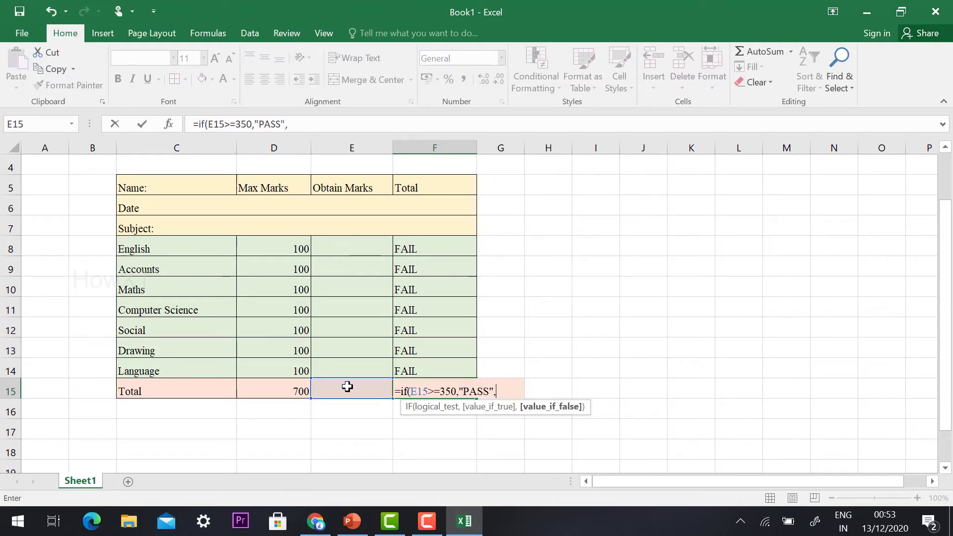
{"action": "type", "text": "FAI"}
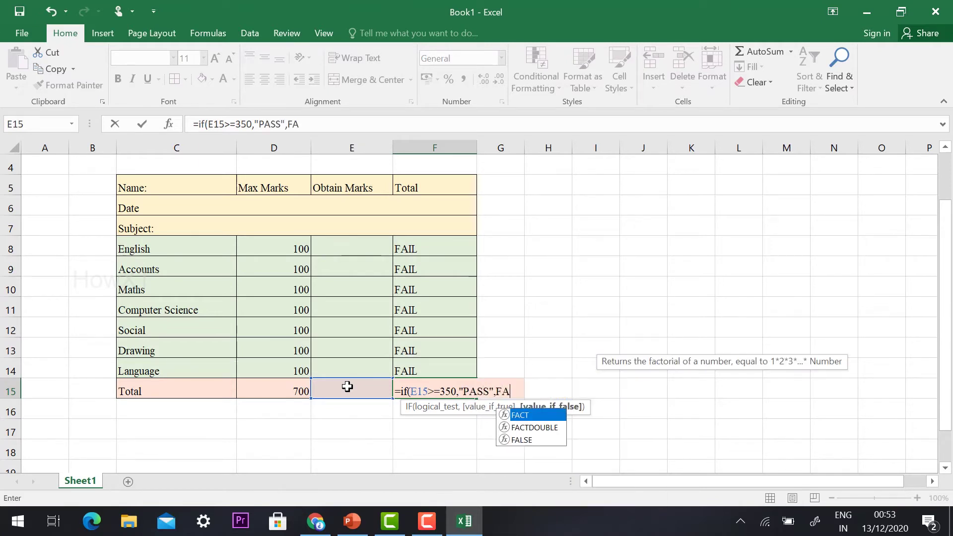
{"action": "key", "text": "BackSpace"}
{"action": "key", "text": "BackSpace"}
{"action": "key", "text": "BackSpace"}
{"action": "key", "text": "BackSpace"}
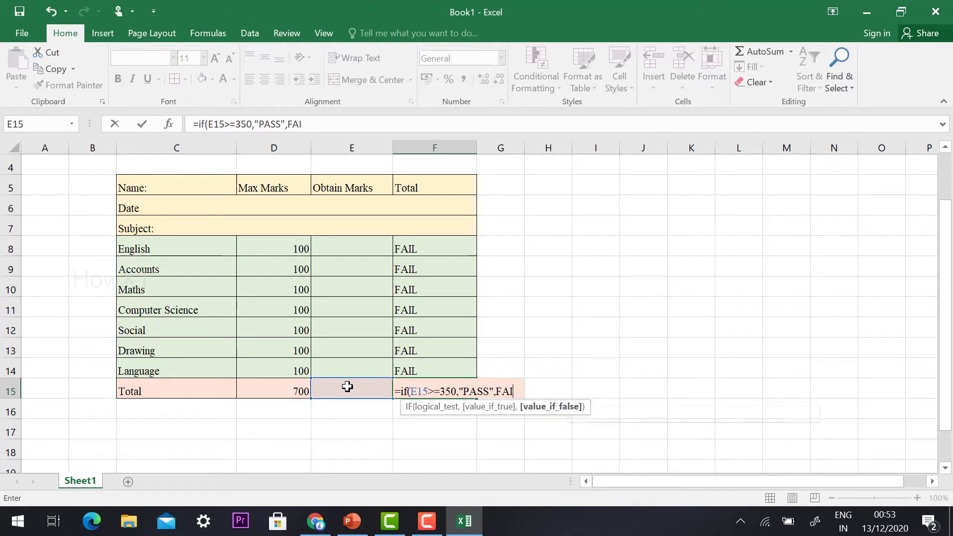
{"action": "type", "text": "\""}
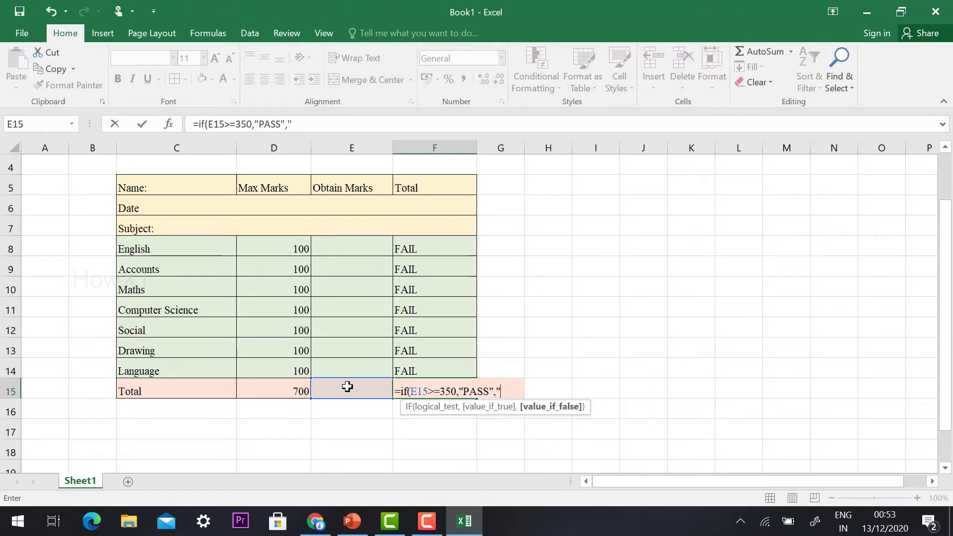
{"action": "type", "text": "FAIL"}
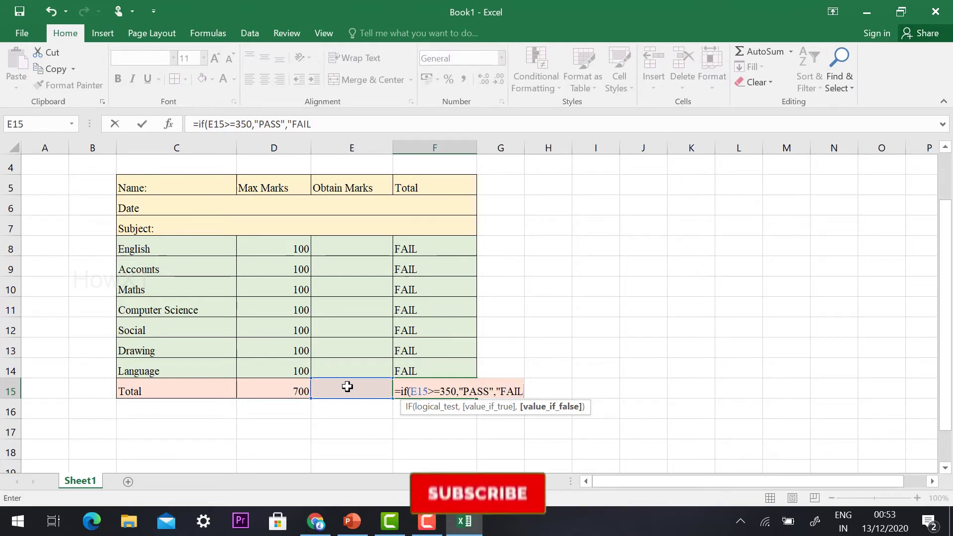
{"action": "type", "text": "\""}
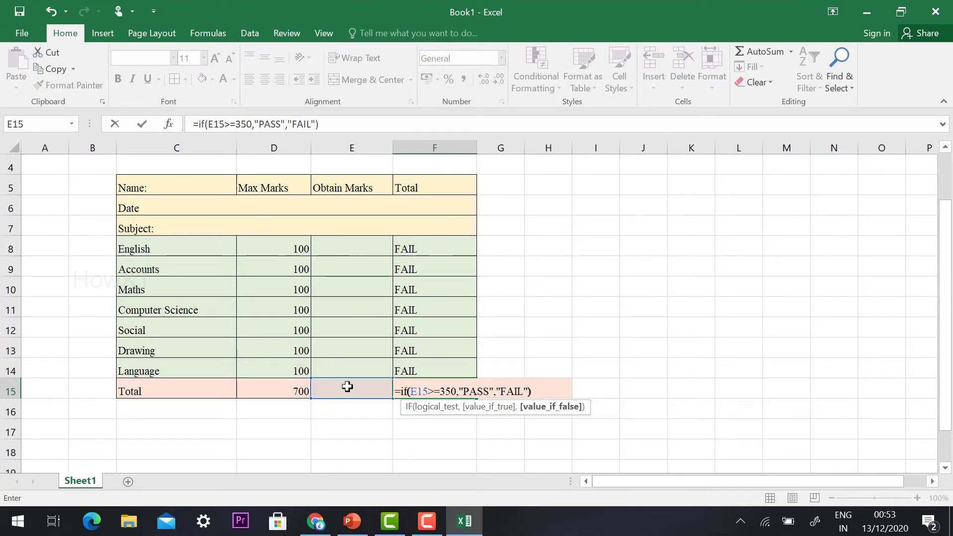
{"action": "type", "text": ")"}
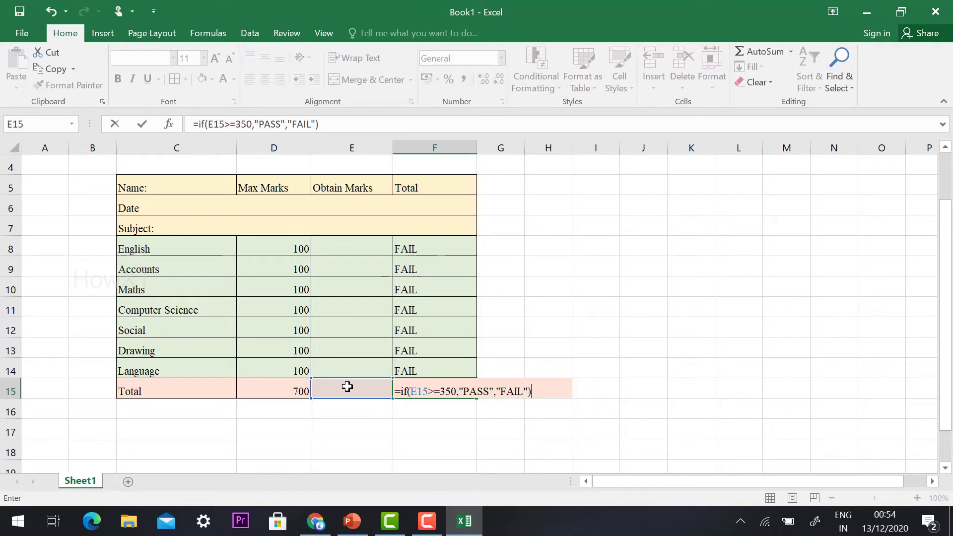
{"action": "key", "text": "Return"}
Apply AutoSum to the Obtain Marks column from E8 to the Total row, E15
{"action": "left_click", "coordinate": [348, 387]}
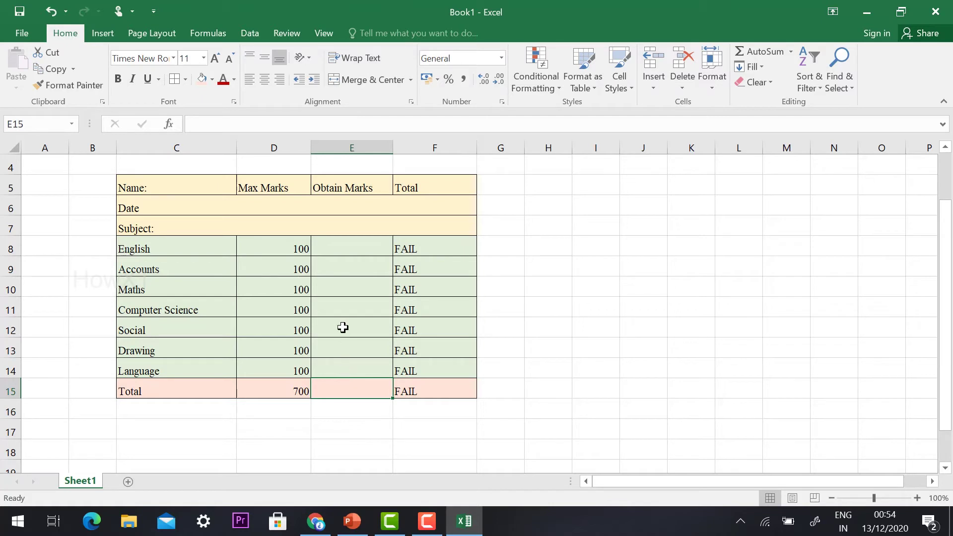
{"action": "left_click_drag", "start_coordinate": [349, 246], "coordinate": [340, 385]}
{"action": "left_click", "coordinate": [767, 48]}
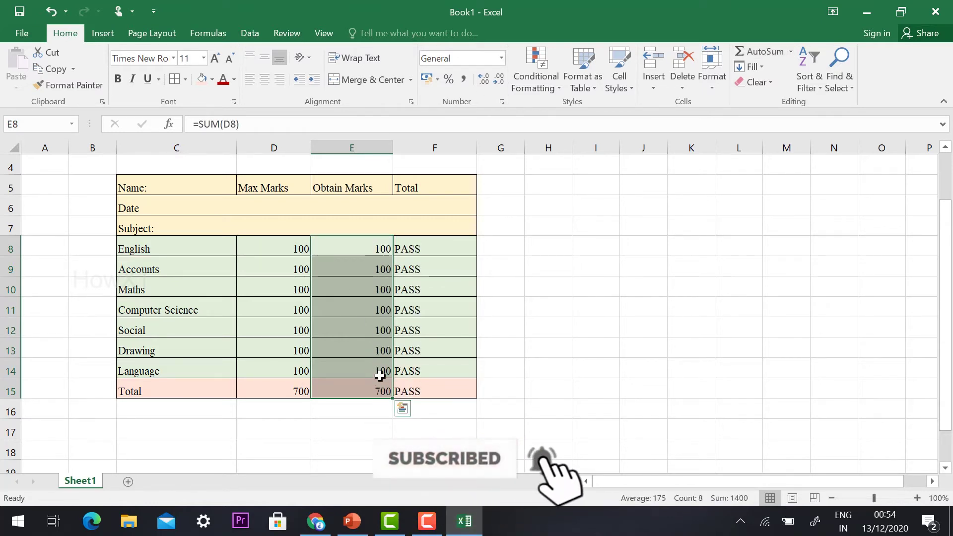
{"action": "left_click", "coordinate": [372, 246]}
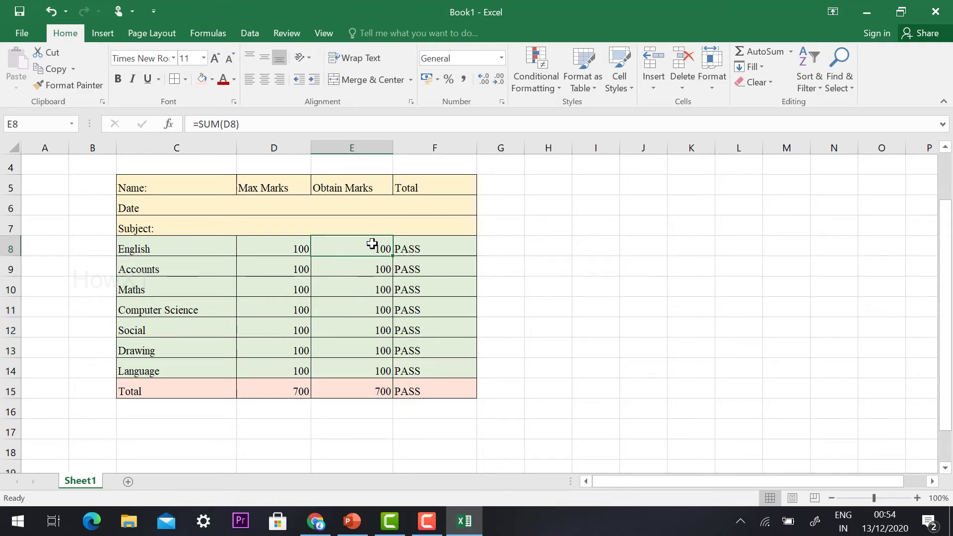
Enter 0 as the obtained marks for every subject, E8 to E14, and in the Total cell E15
{"action": "type", "text": "0"}
{"action": "key", "text": "Return"}
{"action": "type", "text": "0"}
{"action": "key", "text": "Return"}
{"action": "type", "text": "0"}
{"action": "key", "text": "Return"}
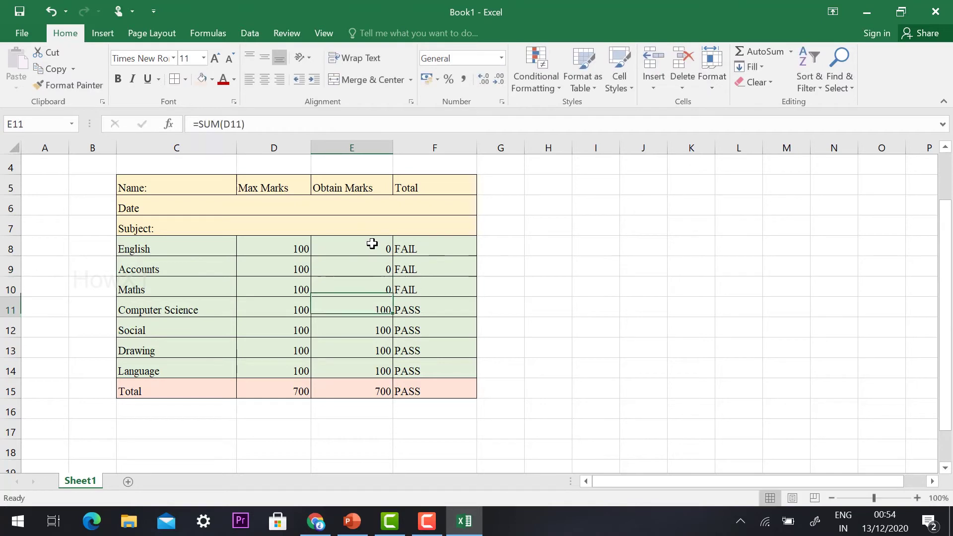
{"action": "type", "text": "0"}
{"action": "key", "text": "Return"}
{"action": "type", "text": "0"}
{"action": "key", "text": "Return"}
{"action": "type", "text": "0"}
{"action": "key", "text": "Return"}
{"action": "type", "text": "0"}
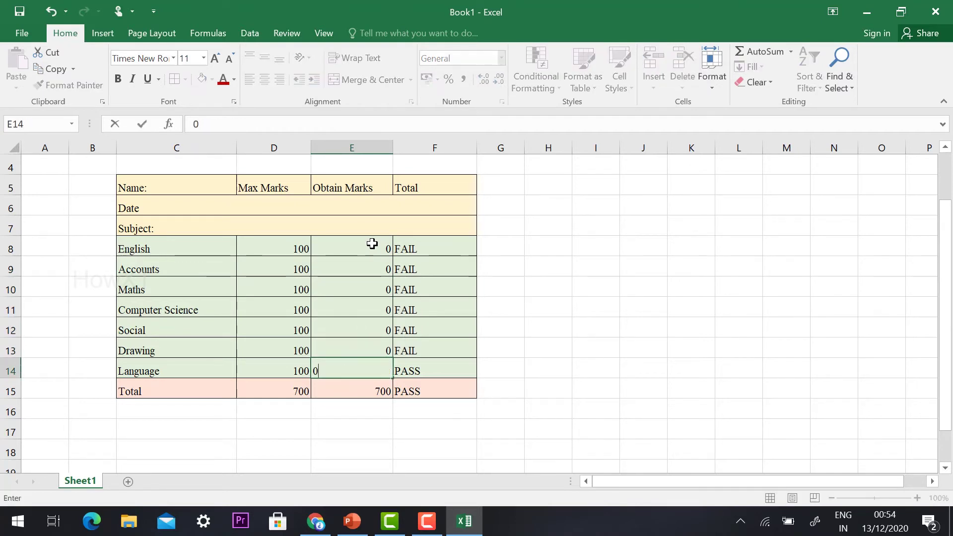
{"action": "key", "text": "Return"}
{"action": "type", "text": "0"}
{"action": "key", "text": "Return"}
{"action": "key", "text": "Up"}
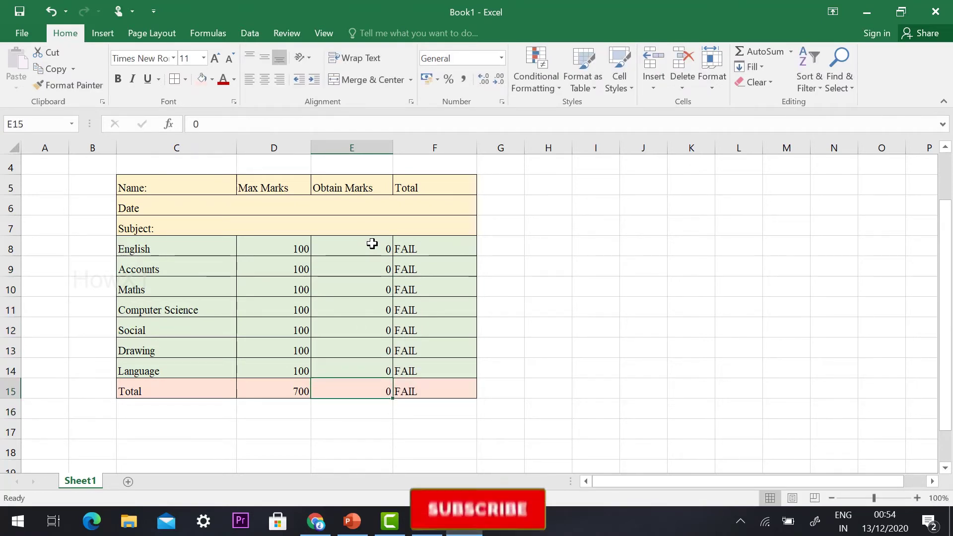
{"action": "key", "text": "Up"}
{"action": "key", "text": "Up"}
{"action": "key", "text": "Up"}
{"action": "key", "text": "Up"}
{"action": "key", "text": "Up"}
{"action": "key", "text": "Up"}
{"action": "key", "text": "Up"}
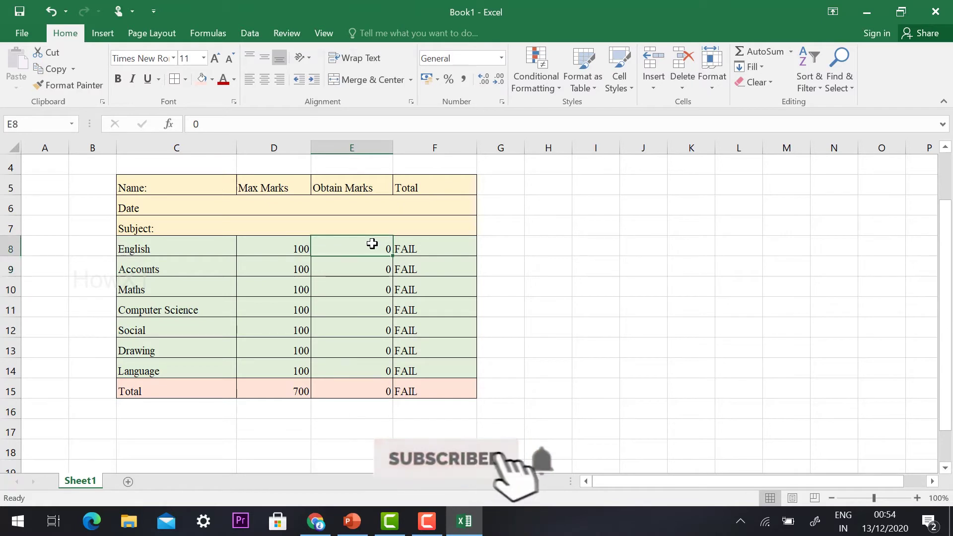
Clear the typed value in E15 and total the Obtain Marks from E8 to E14 there with AutoSum
{"action": "left_click", "coordinate": [347, 385]}
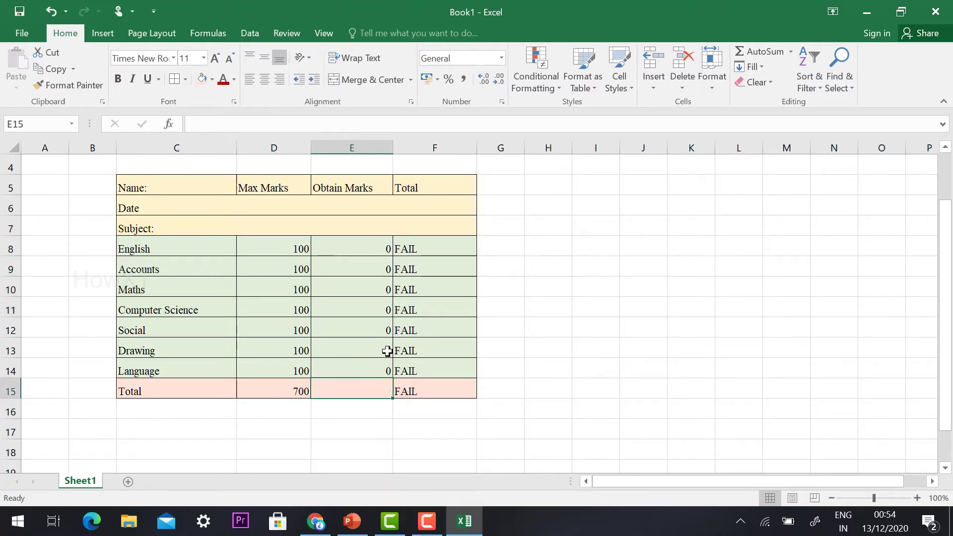
{"action": "left_click_drag", "start_coordinate": [373, 249], "coordinate": [376, 389]}
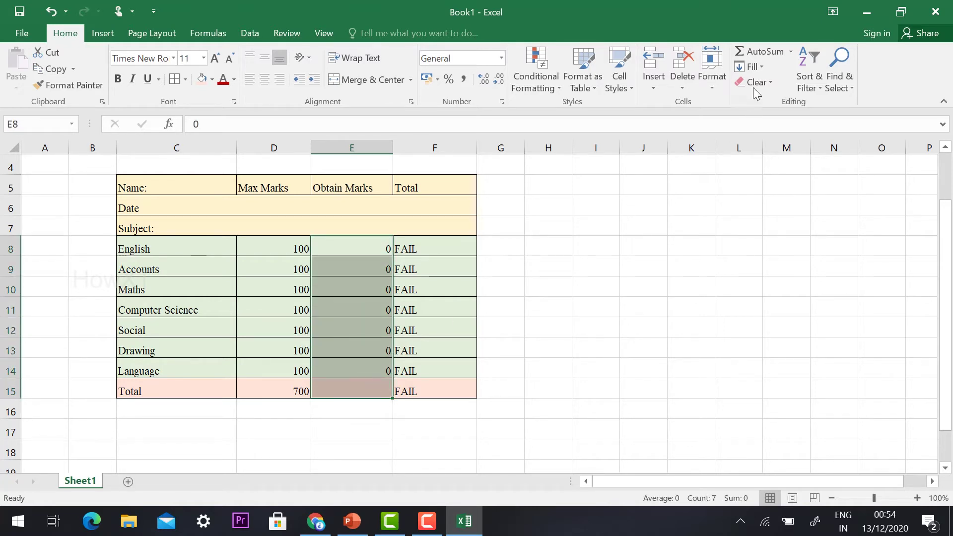
{"action": "left_click", "coordinate": [757, 46]}
{"action": "left_click", "coordinate": [353, 402]}
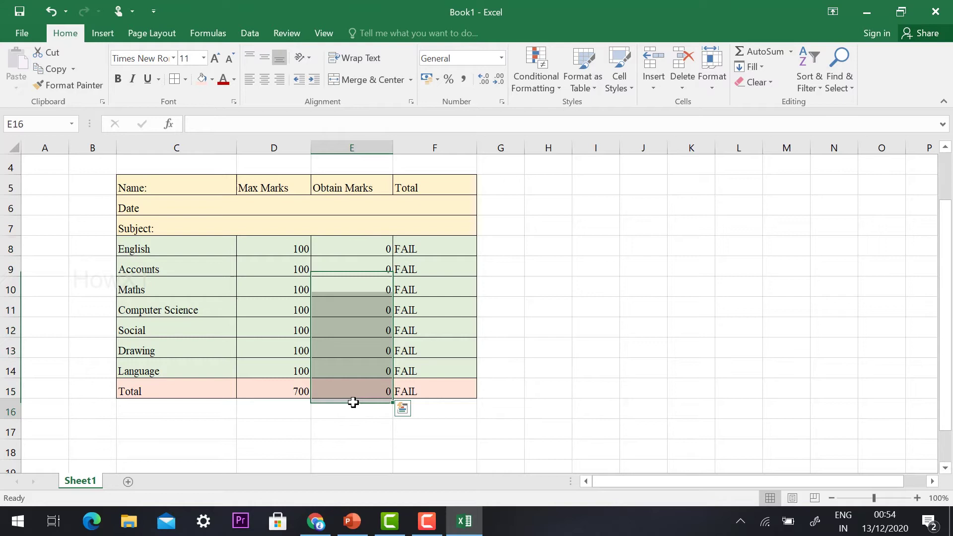
{"action": "left_click", "coordinate": [415, 392]}
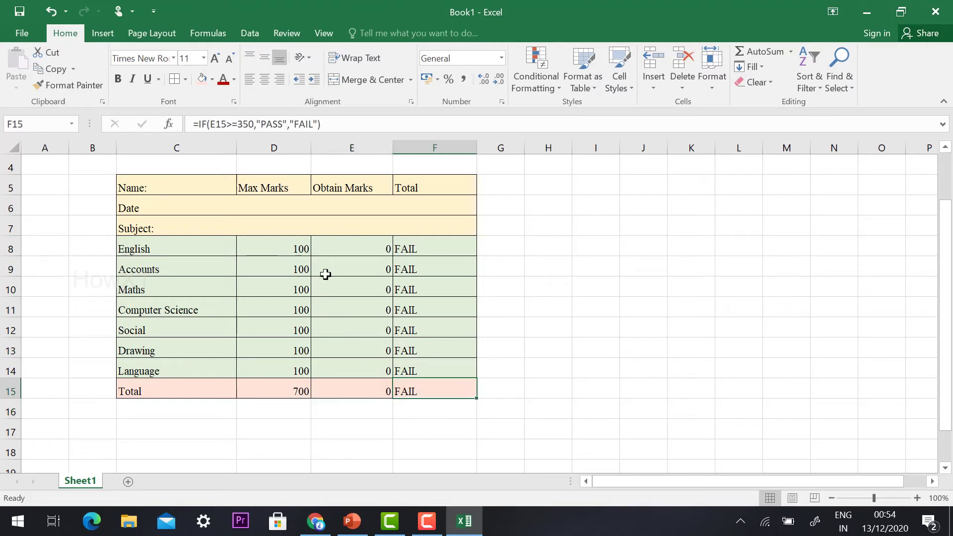
Add the student's first name in capitals after the Name: label in C5
{"action": "left_click", "coordinate": [350, 249]}
{"action": "scroll", "coordinate": [350, 248], "scroll_direction": "up", "scroll_amount": 1}
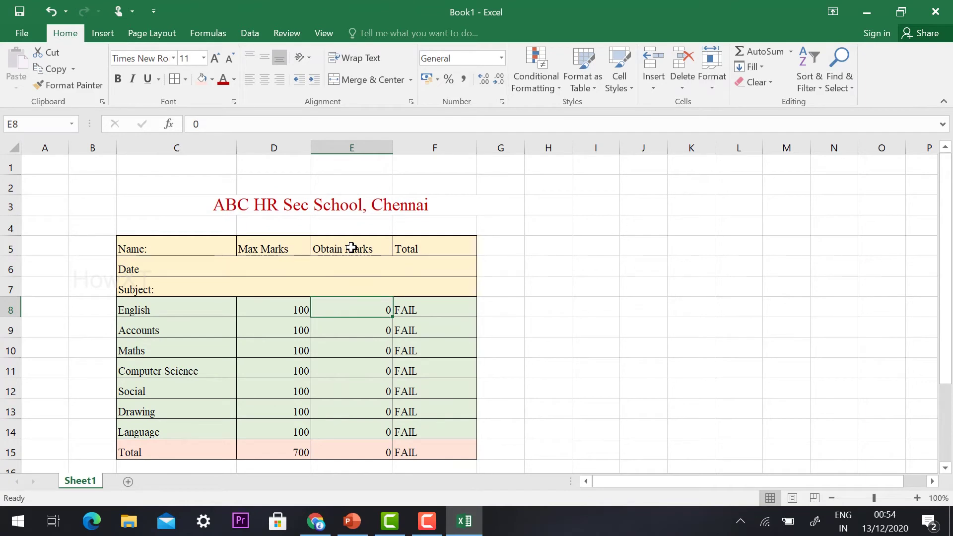
{"action": "double_click", "coordinate": [159, 250]}
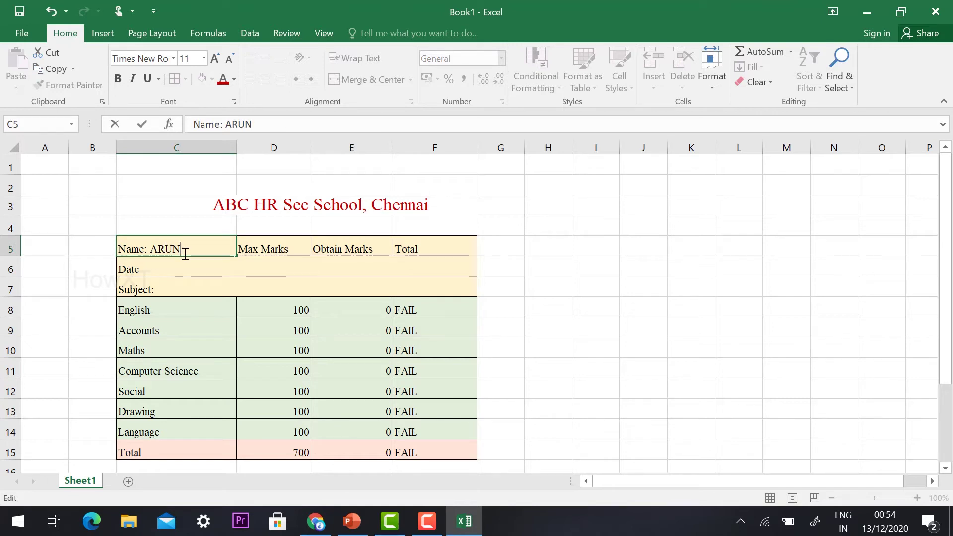
Complete the date row in C6 so that it reads "Date : 15th December"
{"action": "left_click", "coordinate": [183, 259]}
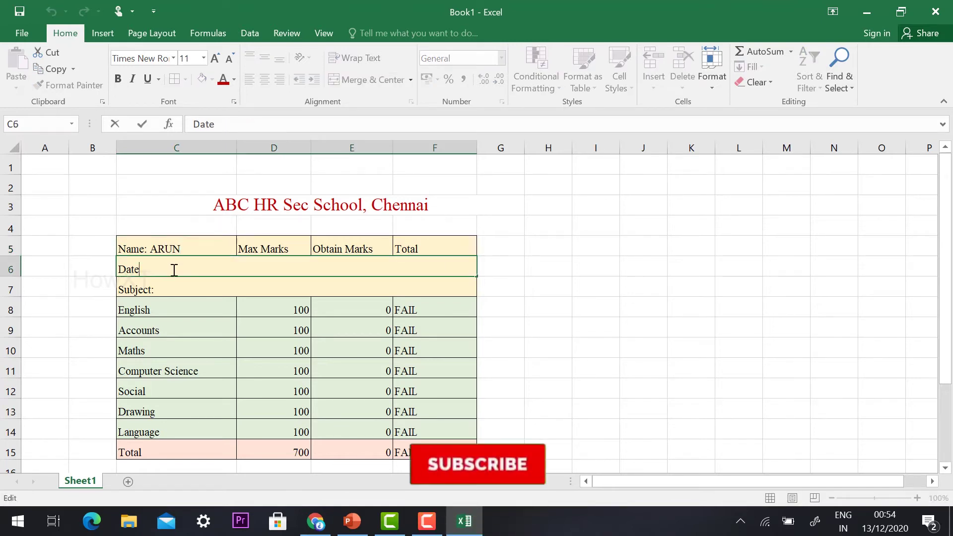
{"action": "double_click", "coordinate": [181, 270]}
{"action": "type", "text": ":"}
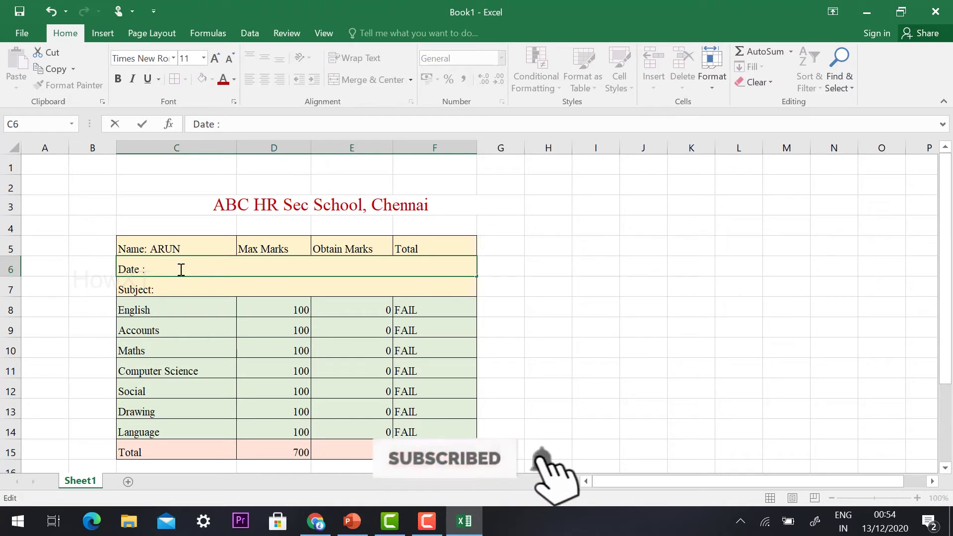
{"action": "type", "text": " 15th "}
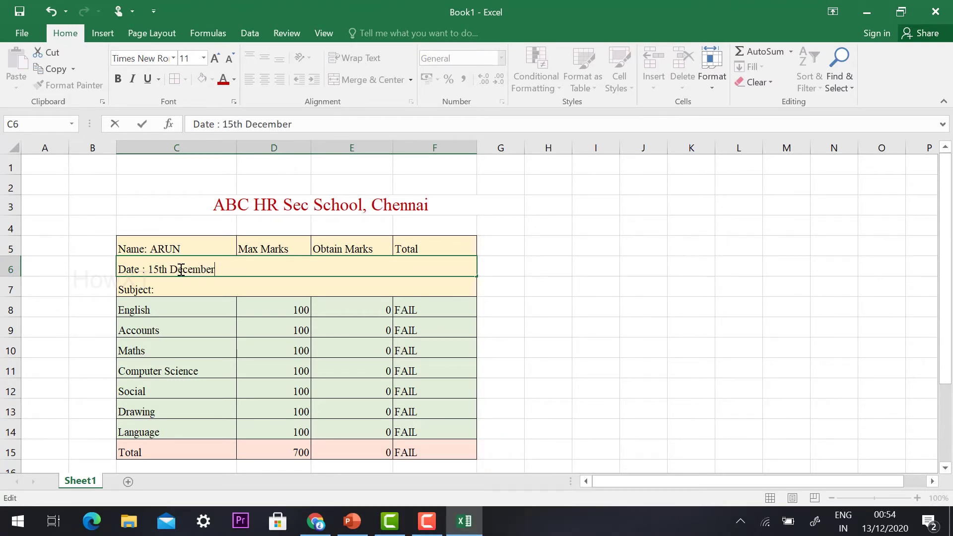
{"action": "type", "text": "December"}
{"action": "left_click", "coordinate": [176, 291]}
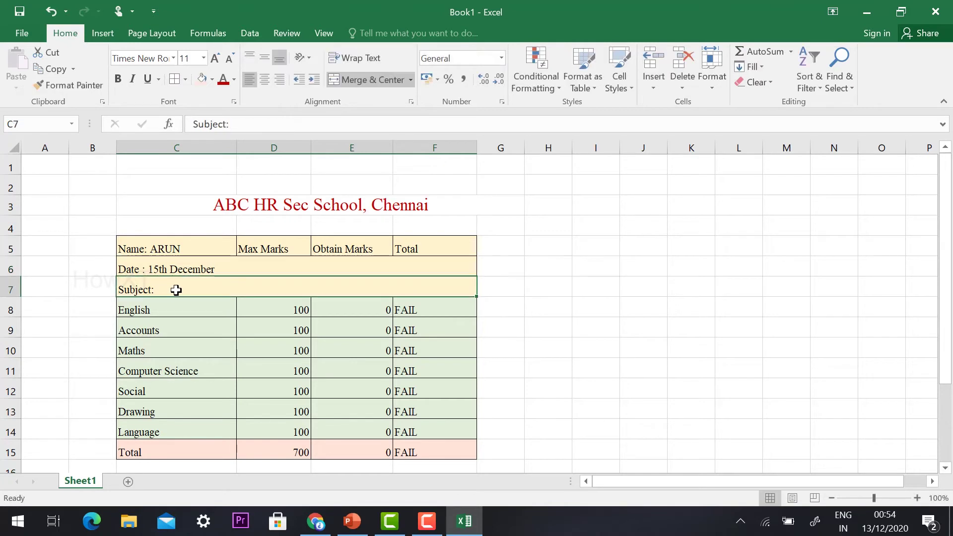
Enter the obtained marks 49 for English, 67 for Accounts, 87 for Maths and 67 for Computer Science in E8 to E11
{"action": "left_click", "coordinate": [333, 304]}
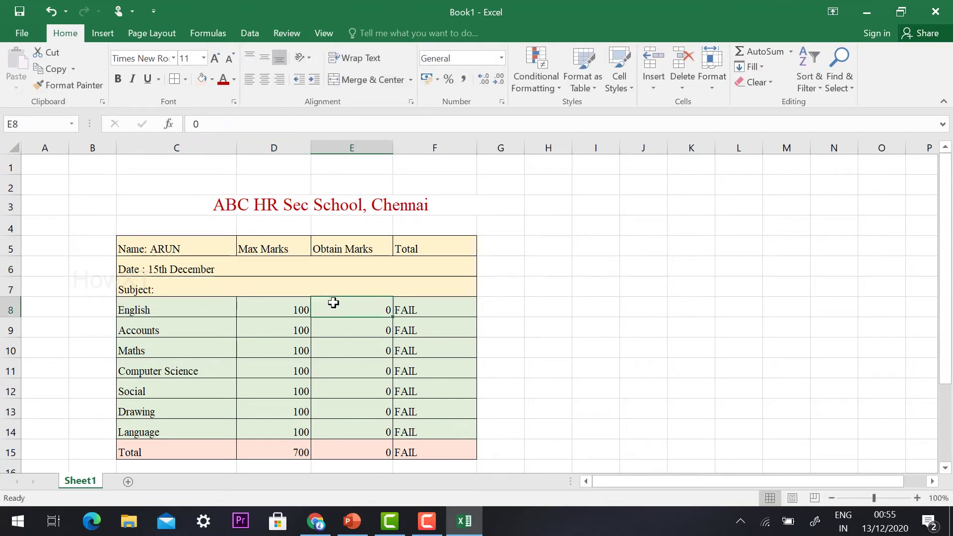
{"action": "type", "text": "4"}
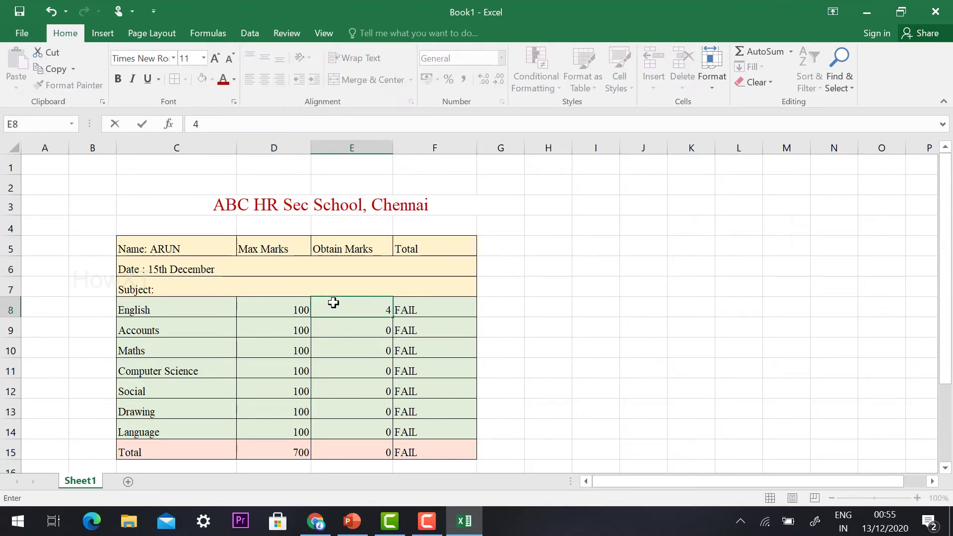
{"action": "type", "text": "9"}
{"action": "key", "text": "Return"}
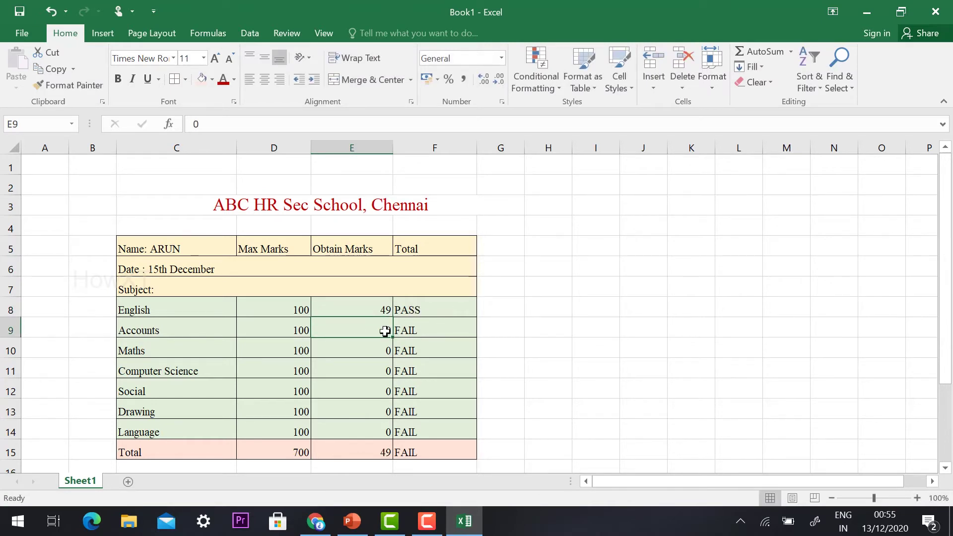
{"action": "type", "text": "67"}
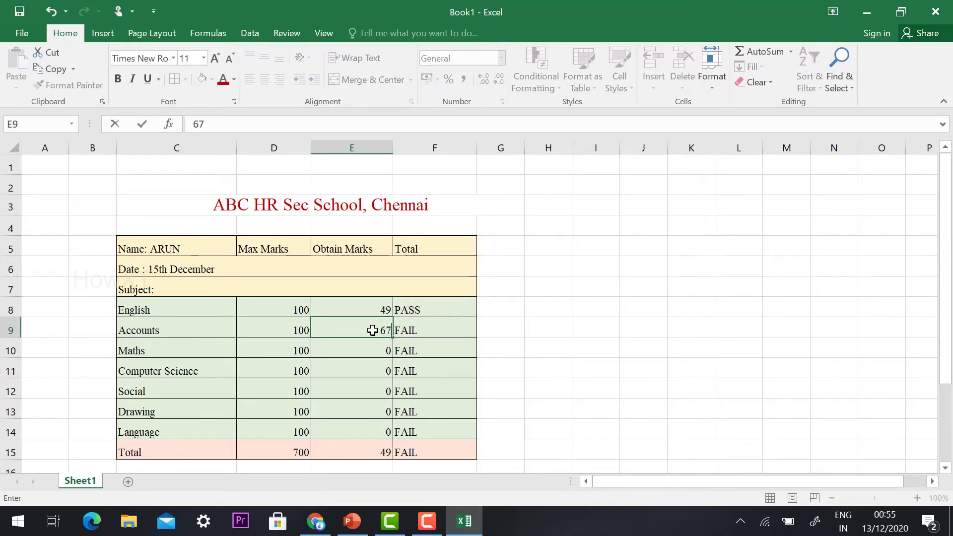
{"action": "key", "text": "Return"}
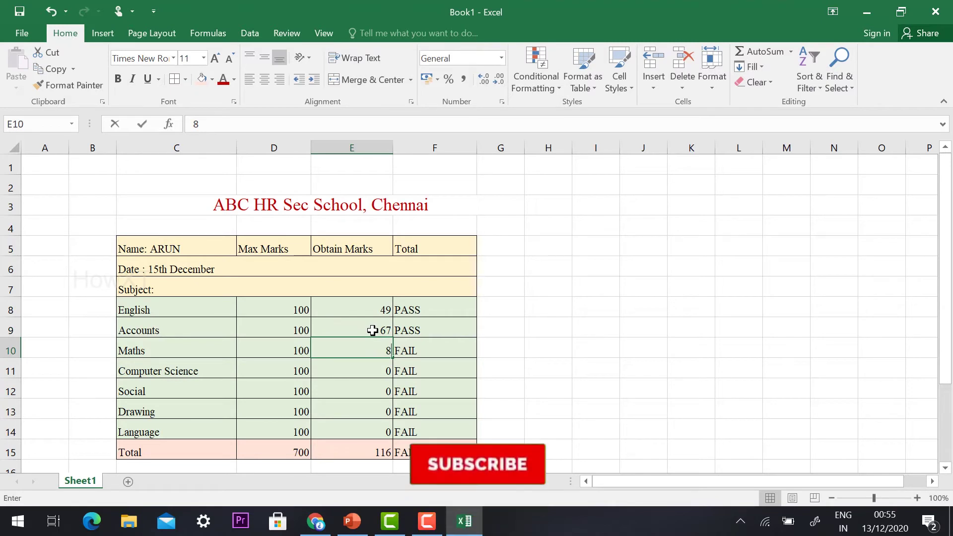
{"action": "type", "text": "87"}
{"action": "key", "text": "Return"}
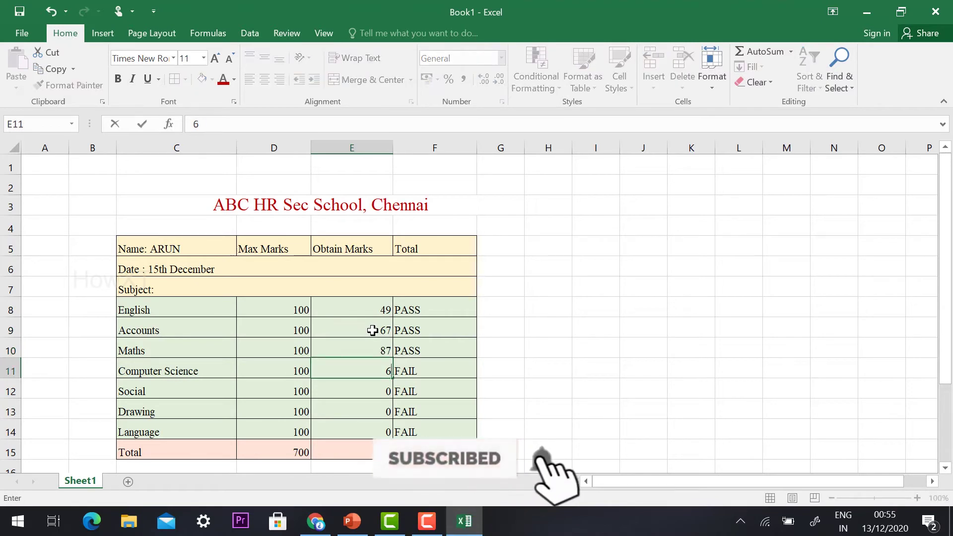
{"action": "type", "text": "67"}
{"action": "key", "text": "Return"}
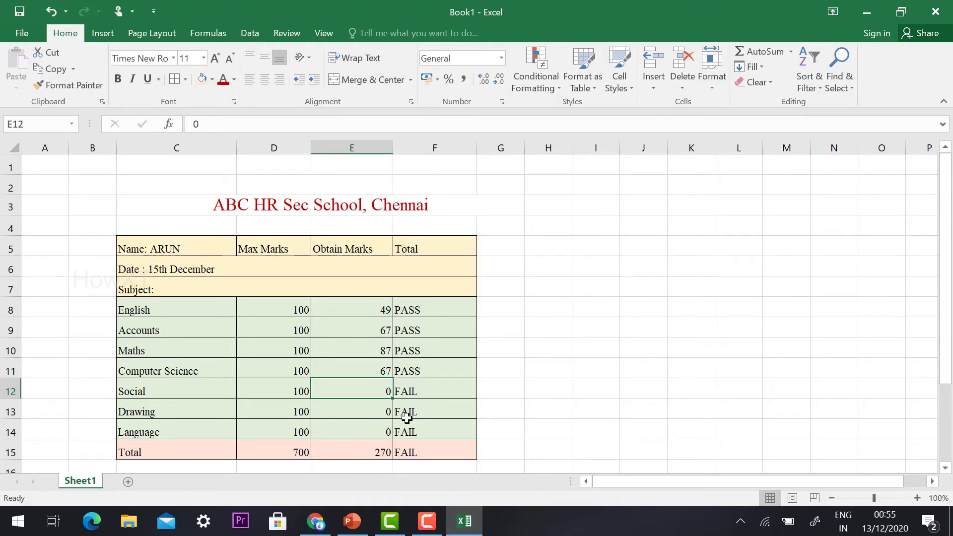
Enter the obtained marks 89 for Social, 56 for Drawing and 76 for Language in E12 to E14
{"action": "type", "text": "89"}
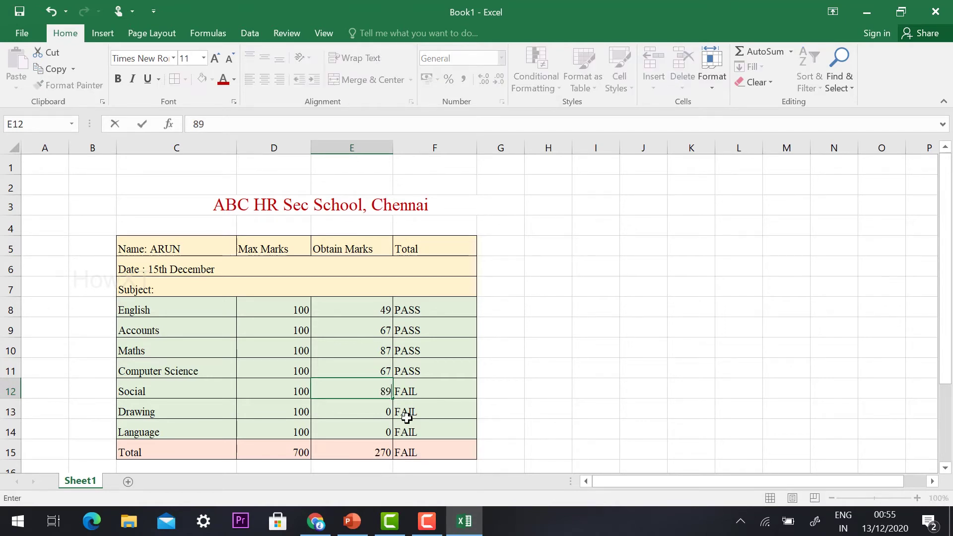
{"action": "key", "text": "Return"}
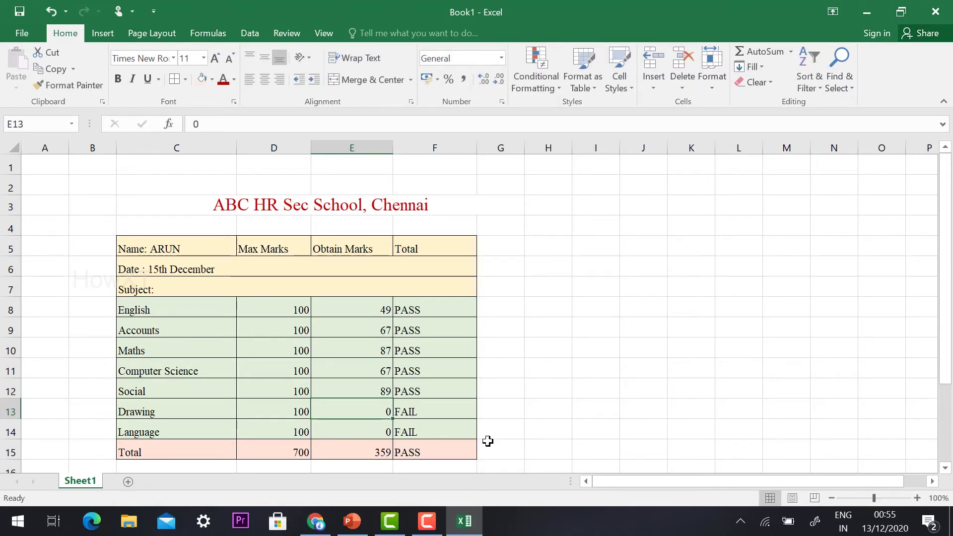
{"action": "type", "text": "56"}
{"action": "key", "text": "Return"}
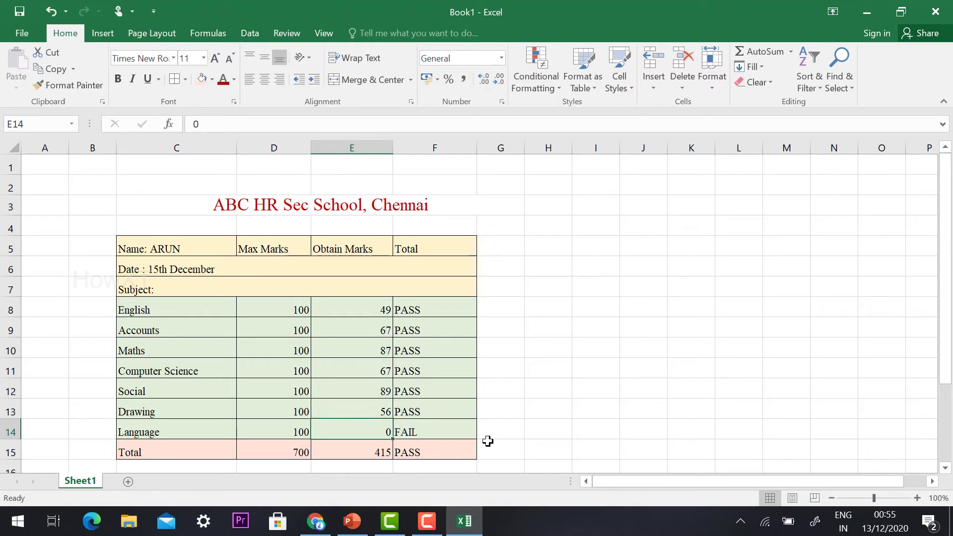
{"action": "type", "text": "9"}
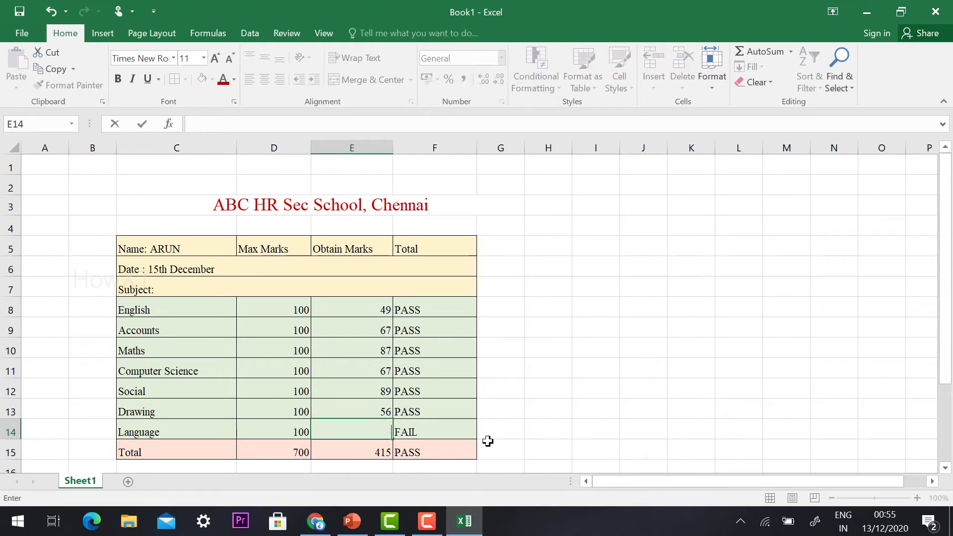
{"action": "left_click", "coordinate": [452, 447]}
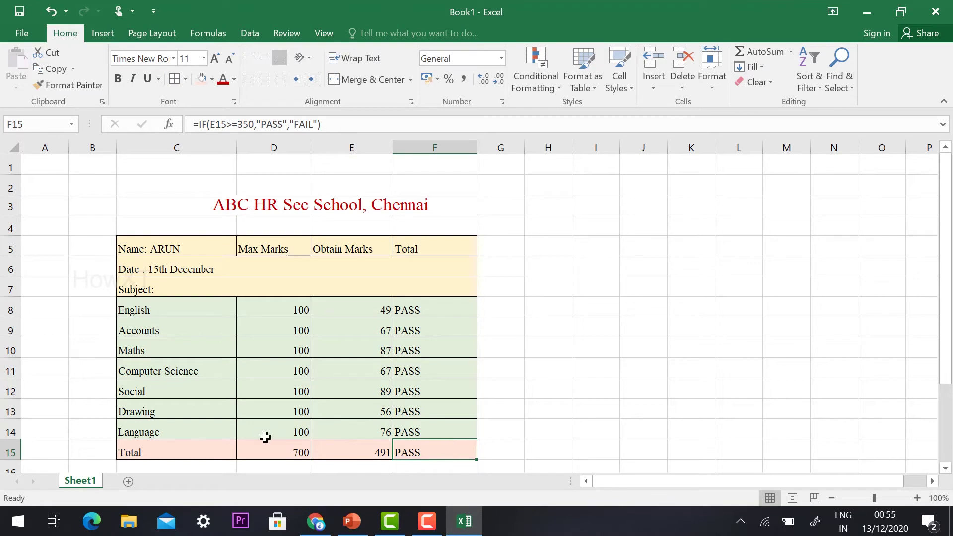
Copy the whole mark sheet with its school title, C3 to G15, to K3 and widen columns K to N to fit its text
{"action": "scroll", "coordinate": [338, 435], "scroll_direction": "down", "scroll_amount": 1}
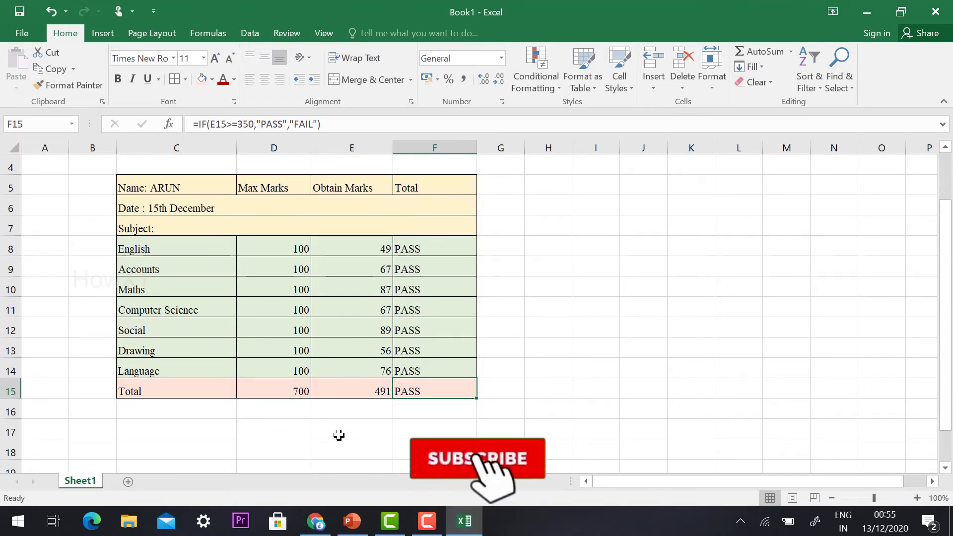
{"action": "scroll", "coordinate": [339, 435], "scroll_direction": "up", "scroll_amount": 1}
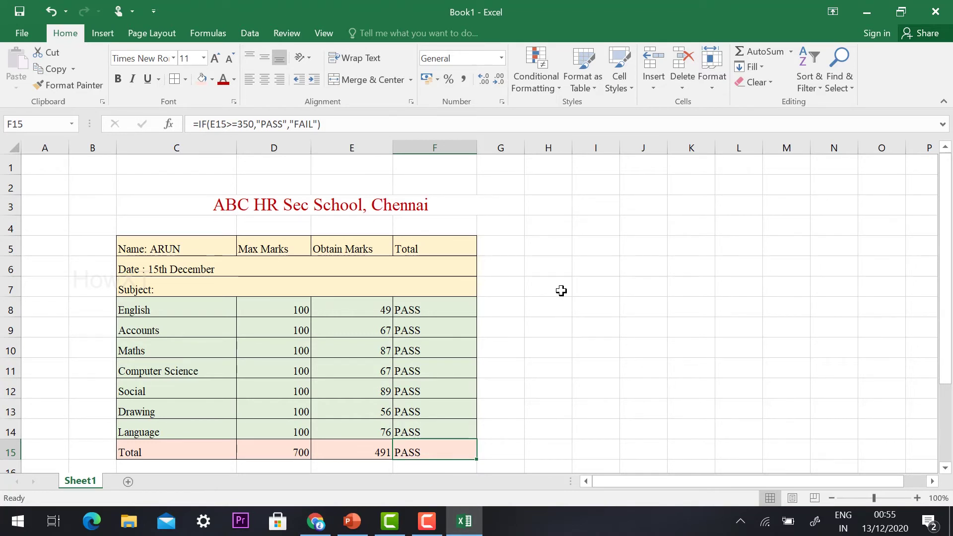
{"action": "scroll", "coordinate": [561, 290], "scroll_direction": "down", "scroll_amount": 1, "text": "ctrl"}
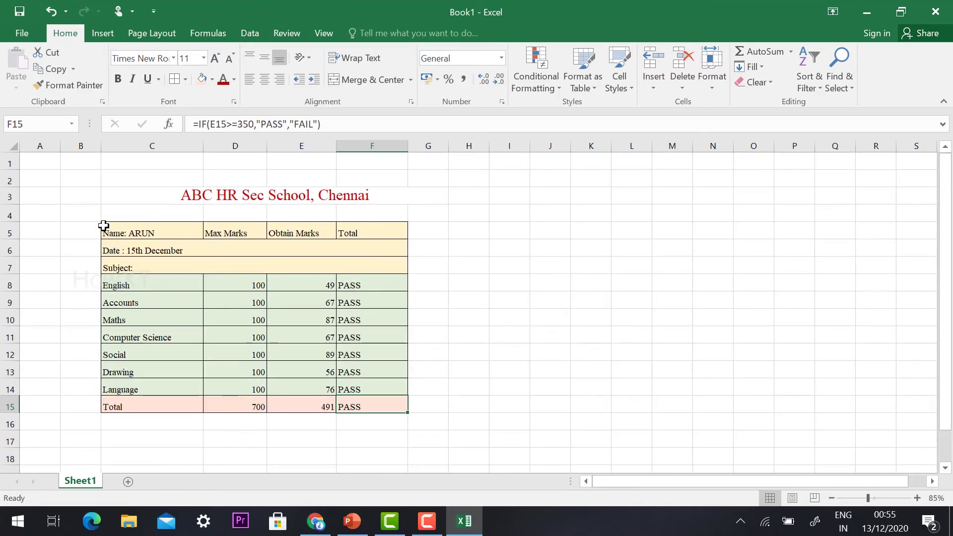
{"action": "left_click_drag", "start_coordinate": [124, 195], "coordinate": [211, 410]}
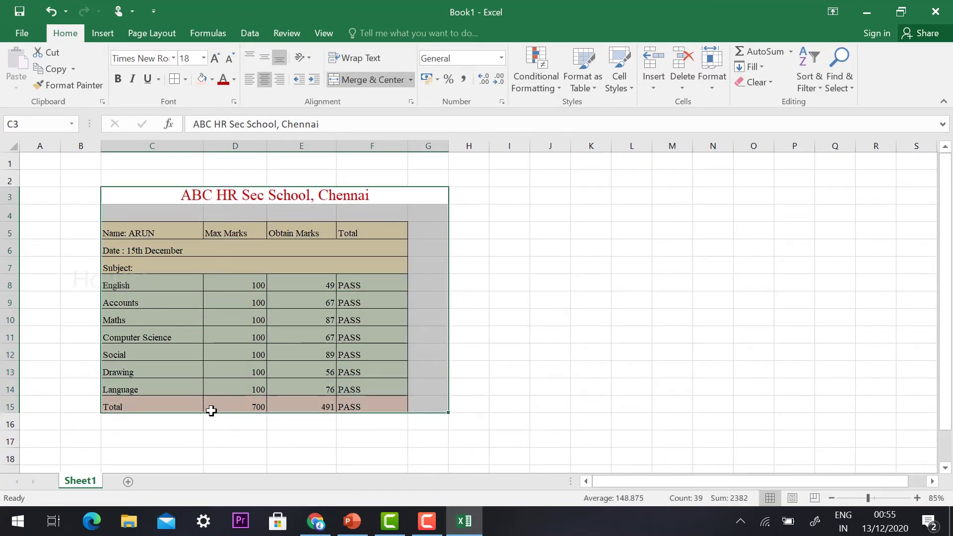
{"action": "key", "text": "ctrl+c"}
{"action": "right_click", "coordinate": [228, 333]}
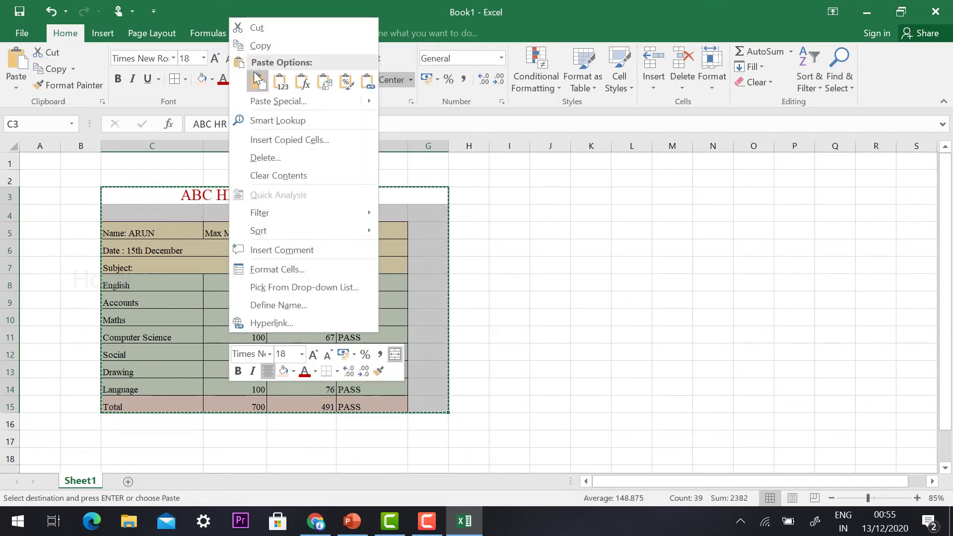
{"action": "left_click", "coordinate": [586, 265]}
{"action": "left_click", "coordinate": [575, 192]}
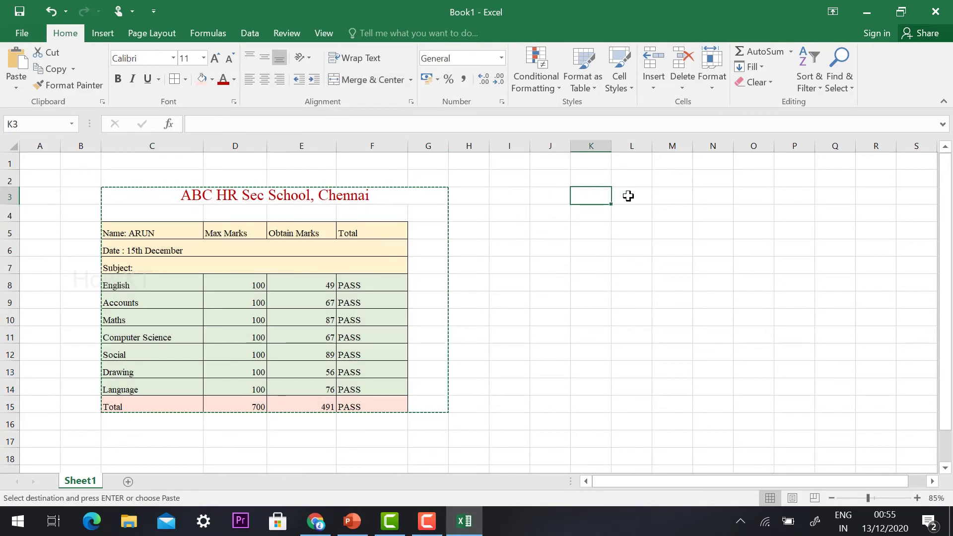
{"action": "key", "text": "ctrl+v"}
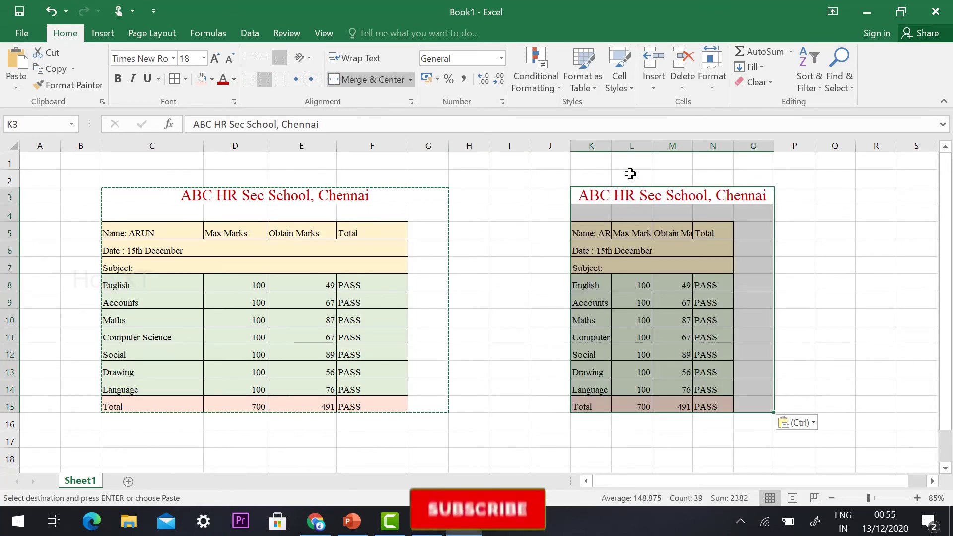
{"action": "left_click_drag", "start_coordinate": [612, 148], "coordinate": [826, 148]}
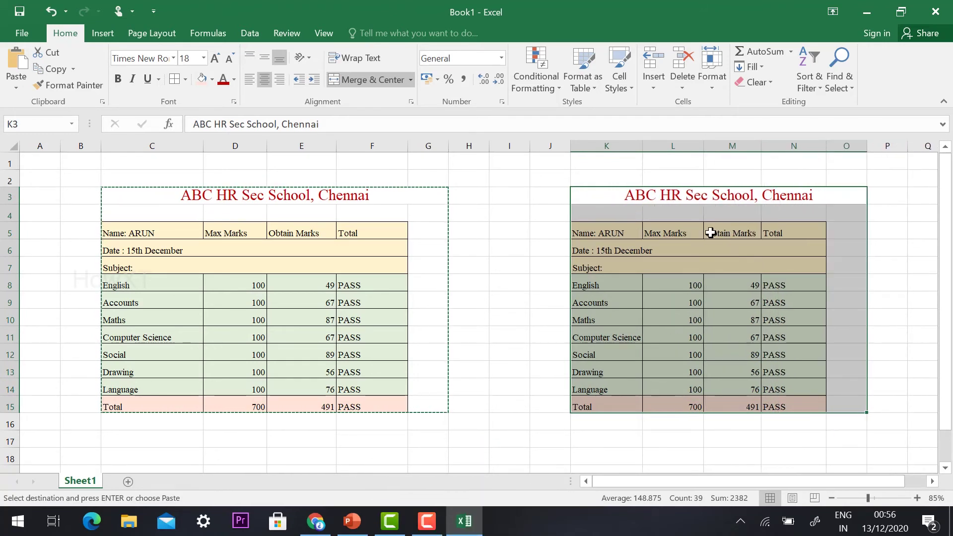
{"action": "left_click", "coordinate": [626, 437]}
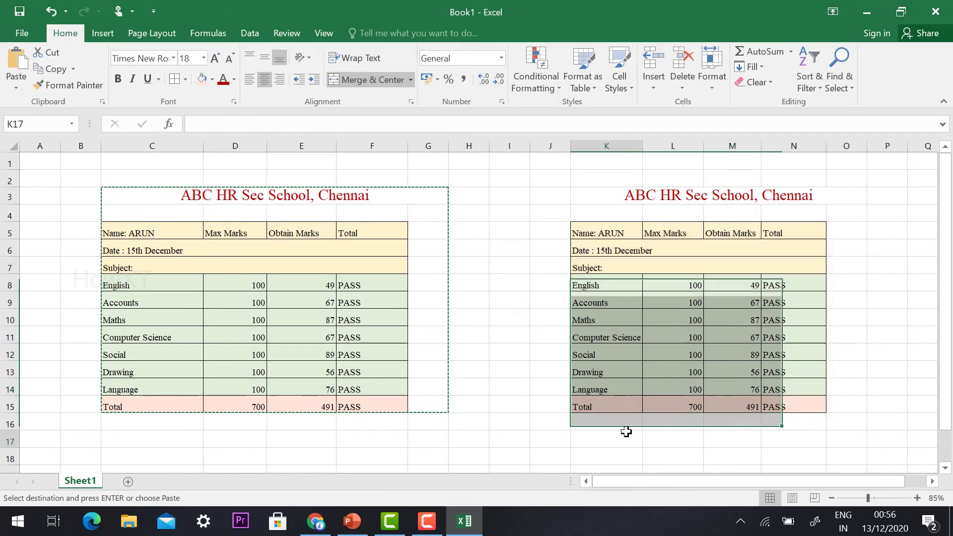
Replace the student's name after "Name:" in K5 of the copied mark sheet with another student's name
{"action": "double_click", "coordinate": [614, 232]}
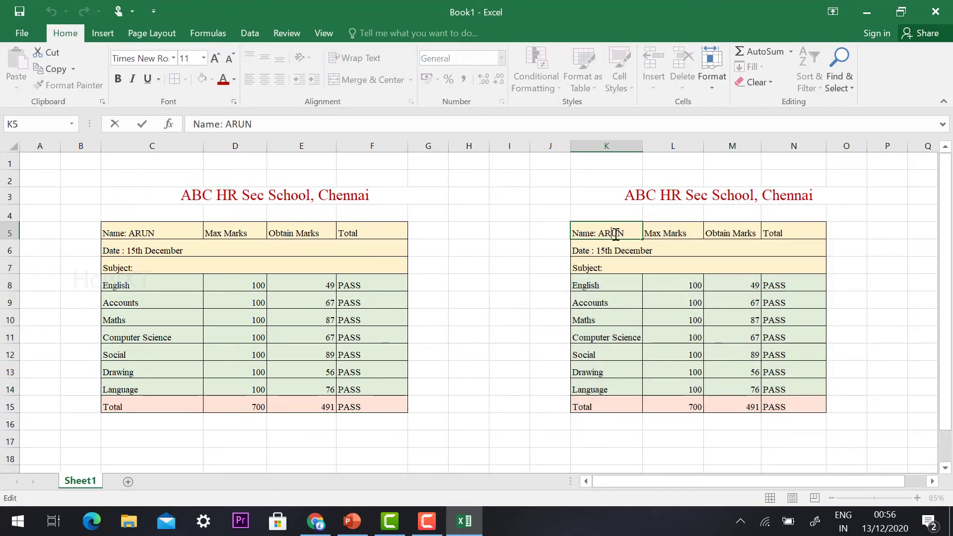
{"action": "double_click", "coordinate": [610, 233]}
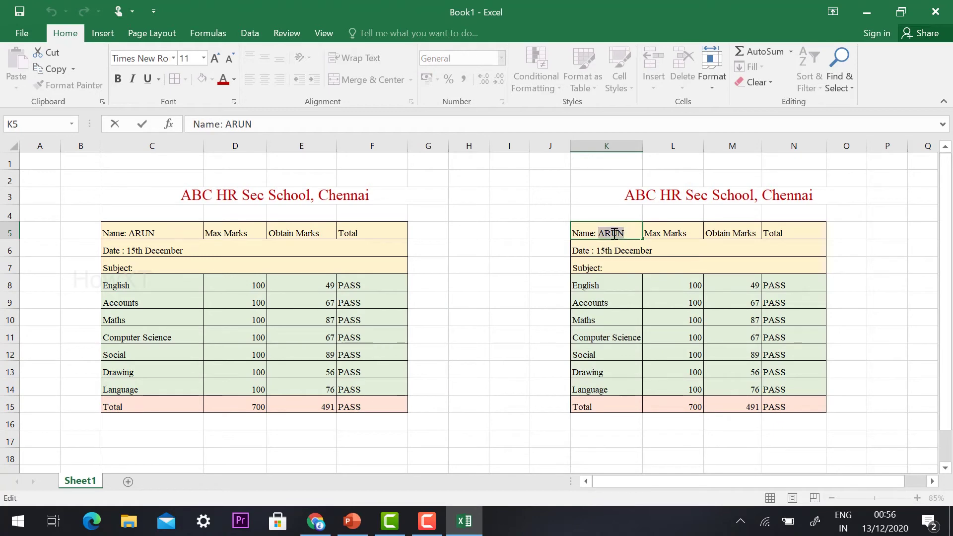
{"action": "type", "text": "A"}
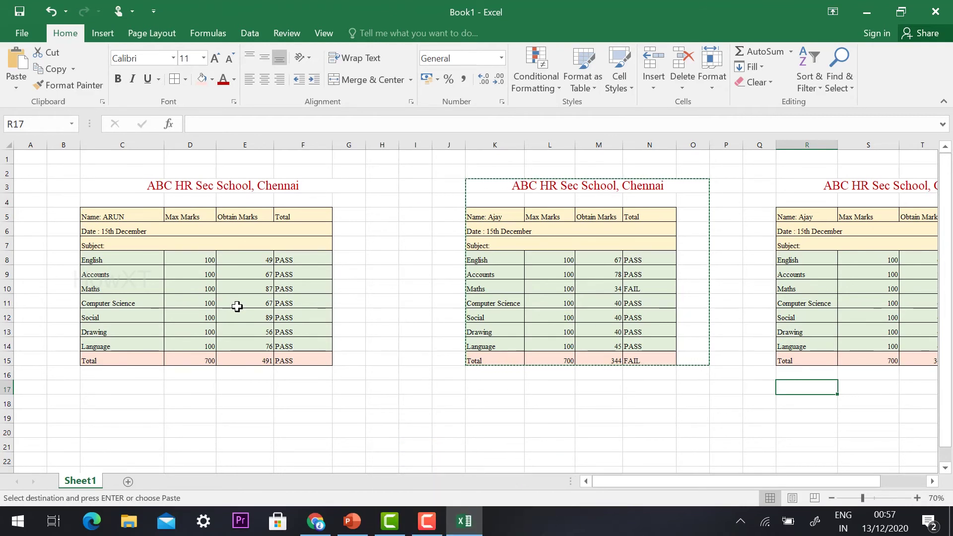
Show the sheet in Page Break Preview and place the vertical page breaks after column G and after column O
{"action": "left_click", "coordinate": [34, 174]}
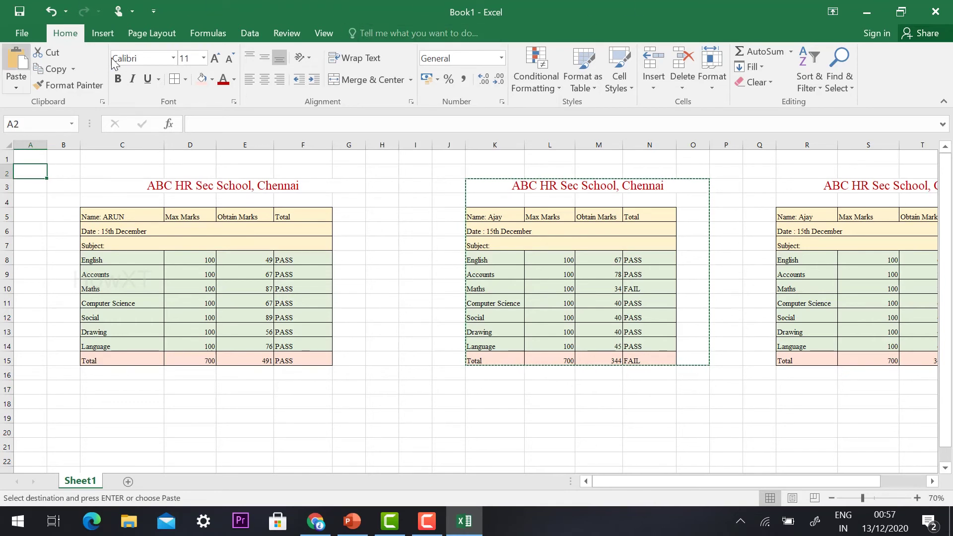
{"action": "left_click", "coordinate": [323, 35]}
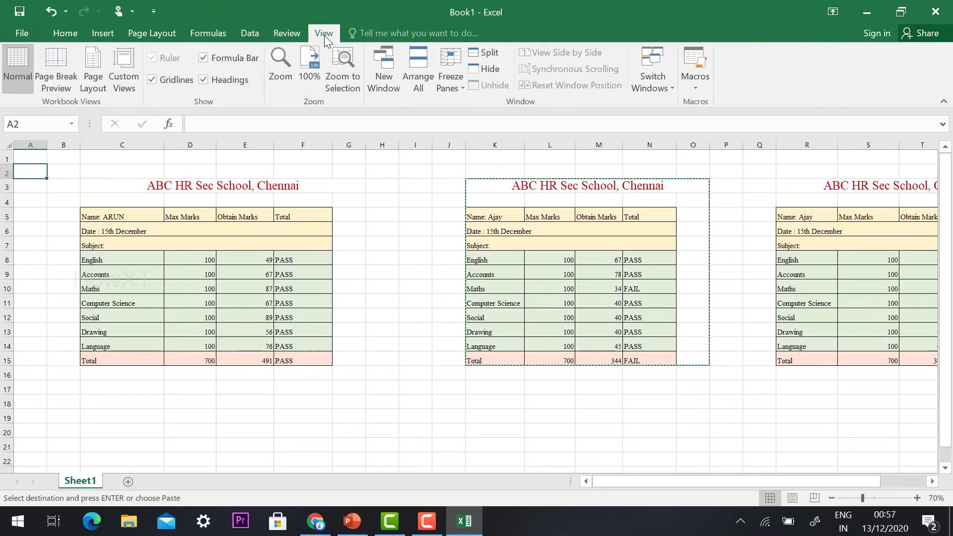
{"action": "left_click", "coordinate": [56, 66]}
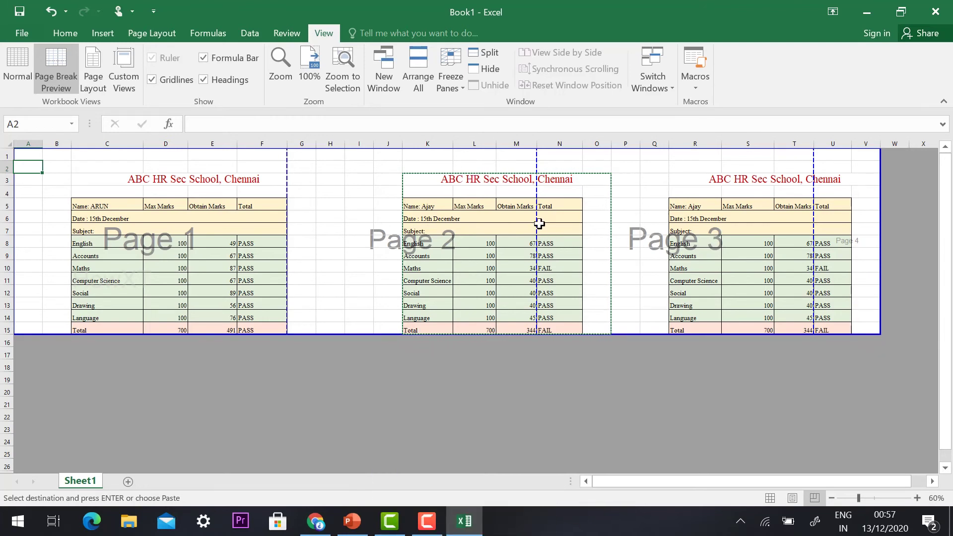
{"action": "left_click_drag", "start_coordinate": [536, 156], "coordinate": [612, 156]}
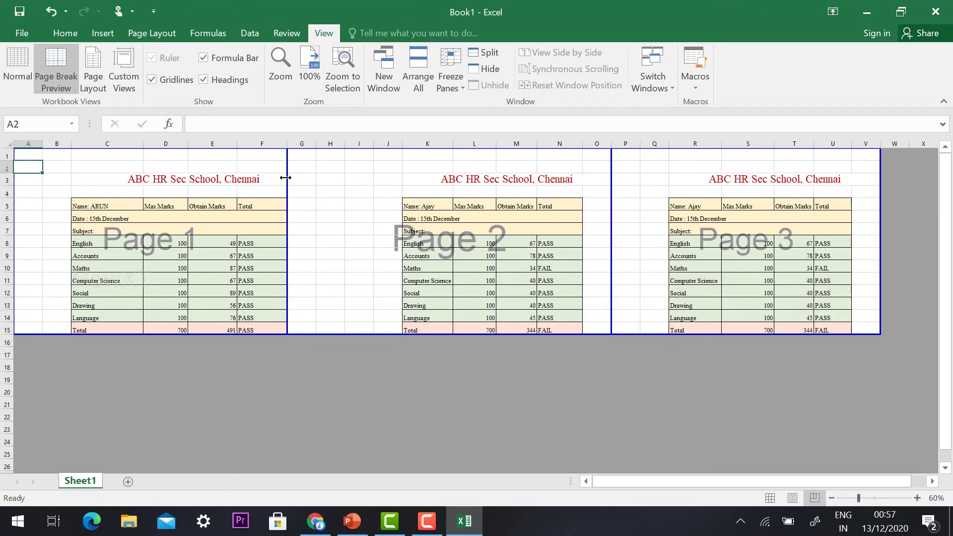
{"action": "left_click_drag", "start_coordinate": [285, 177], "coordinate": [330, 179]}
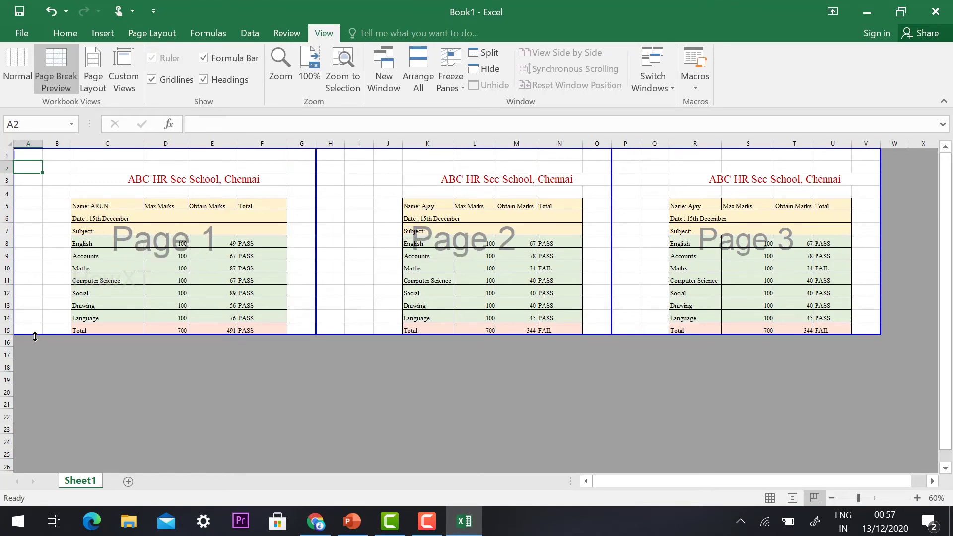
Extend the print area's lower edge down to row 31 and return to Normal view
{"action": "left_click_drag", "start_coordinate": [35, 337], "coordinate": [74, 450]}
{"action": "scroll", "coordinate": [104, 357], "scroll_direction": "down", "scroll_amount": 1}
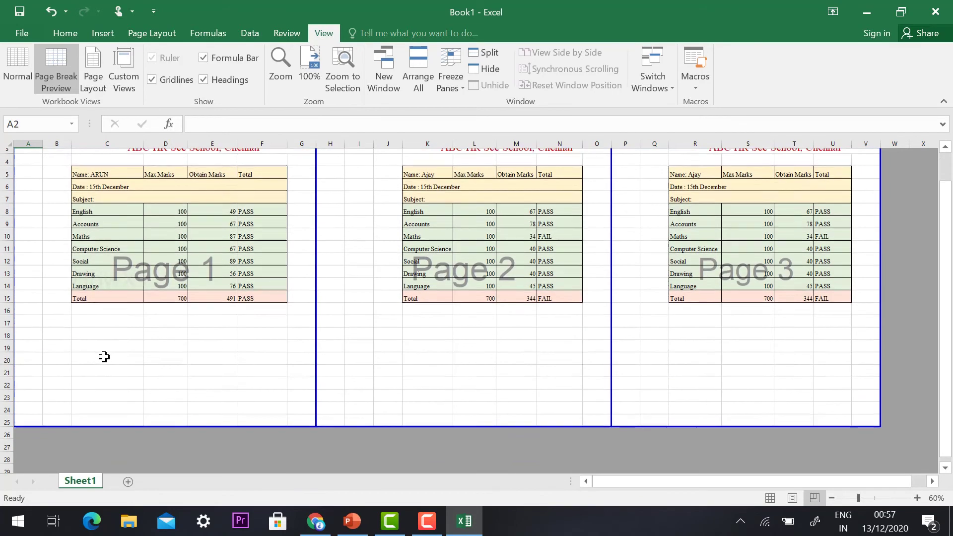
{"action": "scroll", "coordinate": [104, 357], "scroll_direction": "down", "scroll_amount": 1}
{"action": "left_click_drag", "start_coordinate": [61, 385], "coordinate": [65, 457]}
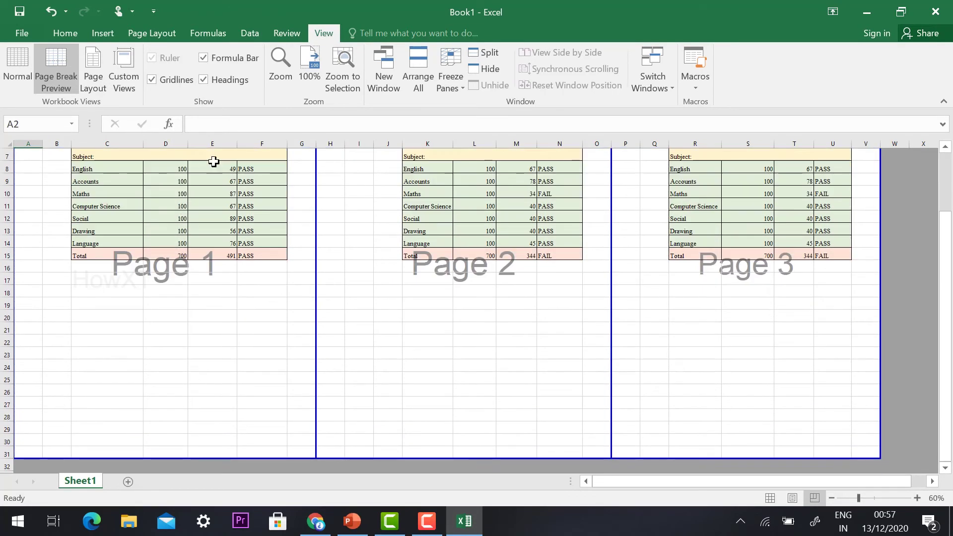
{"action": "left_click", "coordinate": [17, 67]}
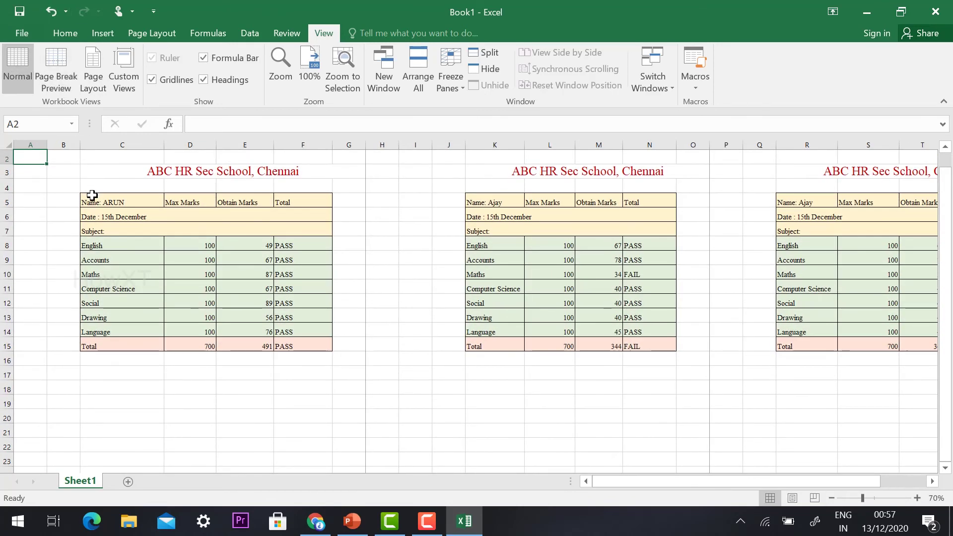
Copy the first student's mark table, C5 to F15, and paste it below at C22
{"action": "left_click_drag", "start_coordinate": [92, 196], "coordinate": [195, 346]}
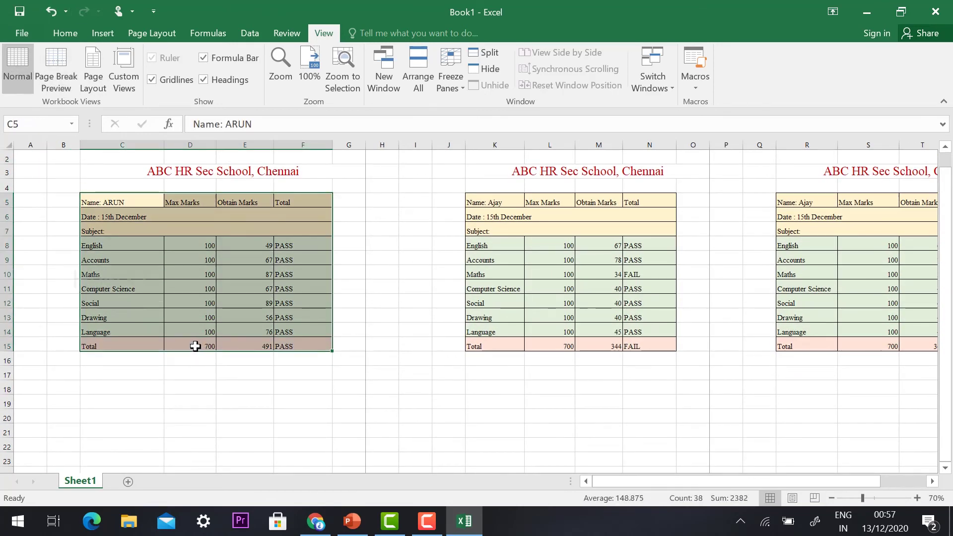
{"action": "key", "text": "ctrl+c"}
{"action": "scroll", "coordinate": [174, 347], "scroll_direction": "down", "scroll_amount": 3}
{"action": "left_click", "coordinate": [106, 315]}
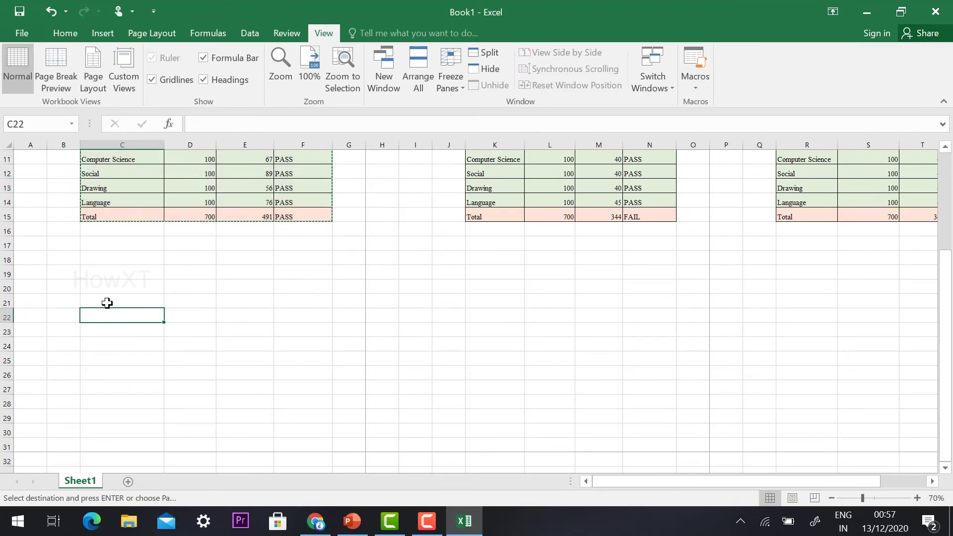
{"action": "key", "text": "ctrl+v"}
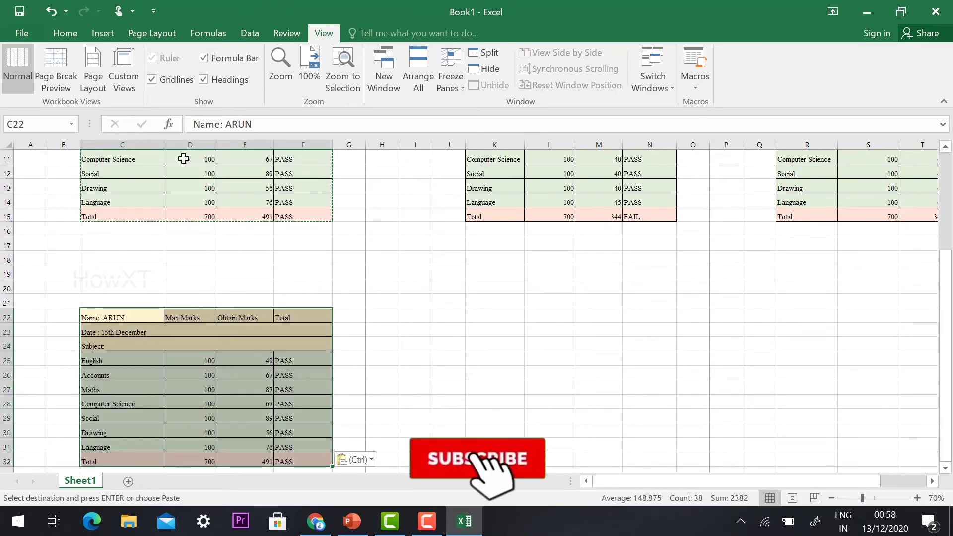
Show Page Break Preview again and raise the print area's lower edge to the end of row 20
{"action": "left_click", "coordinate": [56, 70]}
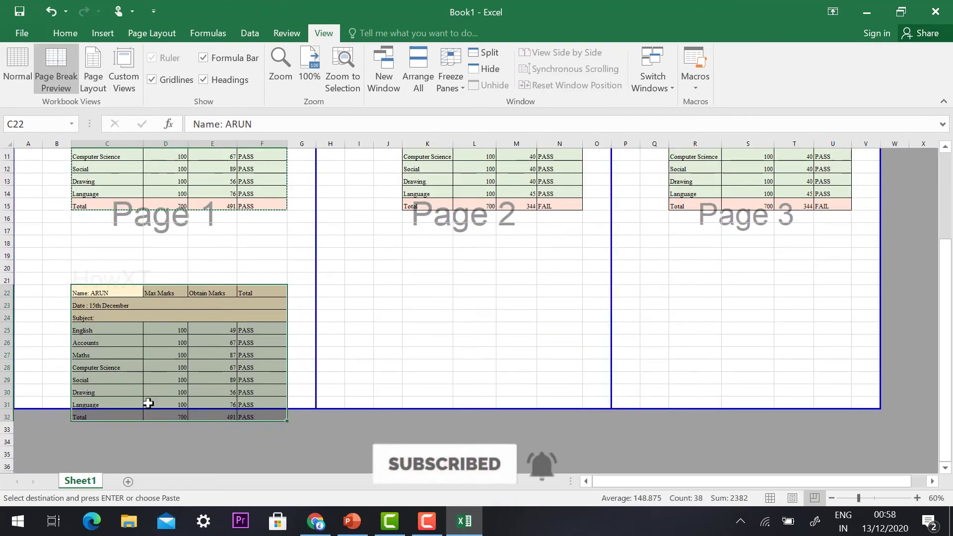
{"action": "left_click_drag", "start_coordinate": [188, 409], "coordinate": [177, 271]}
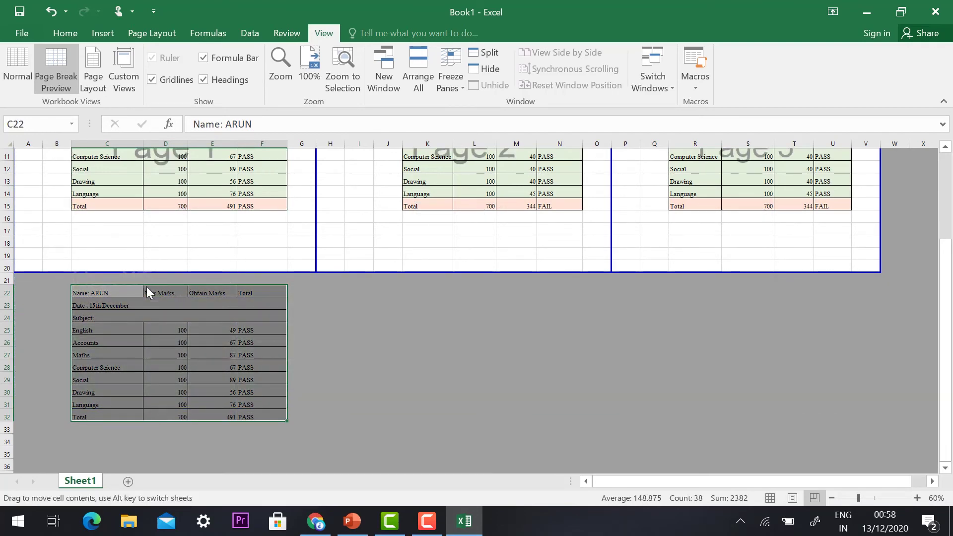
{"action": "left_click", "coordinate": [58, 277]}
{"action": "scroll", "coordinate": [324, 304], "scroll_direction": "up", "scroll_amount": 3}
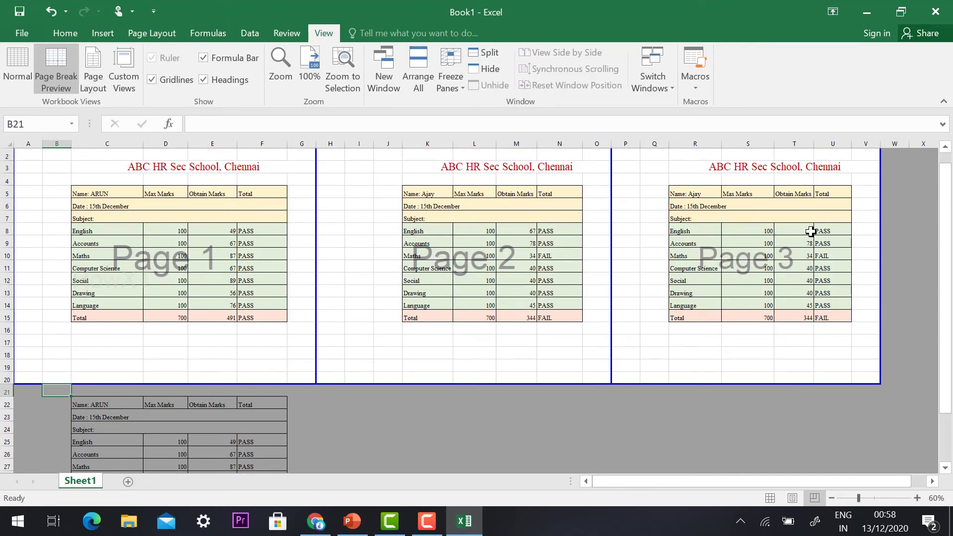
Extend the print area's right edge to column AB and its lower edge to row 32
{"action": "left_click_drag", "start_coordinate": [875, 225], "coordinate": [889, 276]}
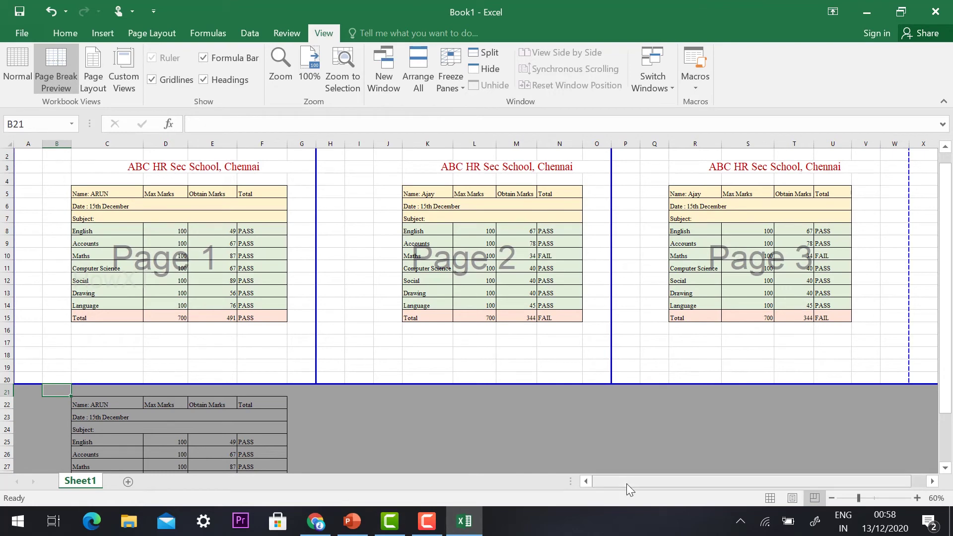
{"action": "left_click_drag", "start_coordinate": [627, 484], "coordinate": [751, 489]}
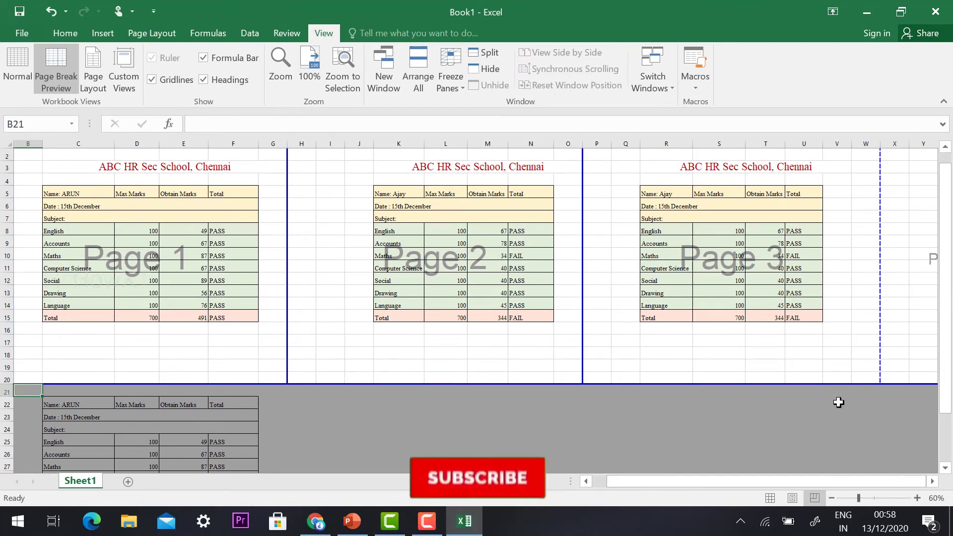
{"action": "left_click_drag", "start_coordinate": [749, 386], "coordinate": [384, 466]}
{"action": "scroll", "coordinate": [351, 379], "scroll_direction": "up", "scroll_amount": 3}
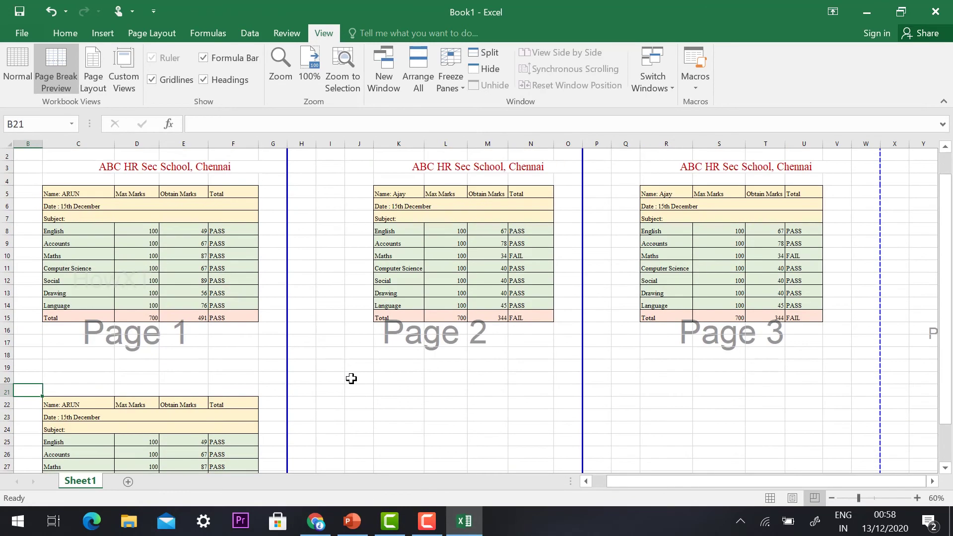
Raise the print area's lower edge to the end of row 19, leaving out the table at C22
{"action": "scroll", "coordinate": [430, 337], "scroll_direction": "down", "scroll_amount": 4}
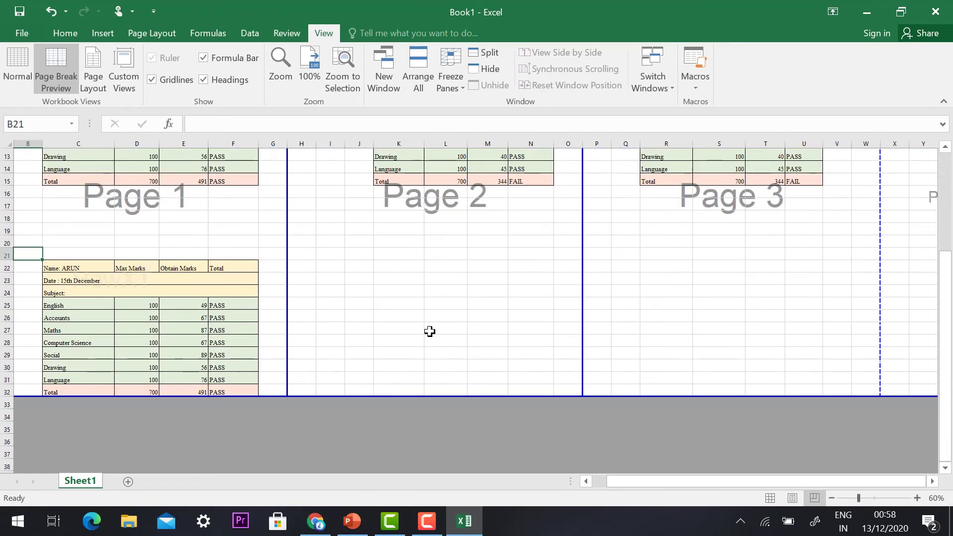
{"action": "left_click_drag", "start_coordinate": [416, 394], "coordinate": [412, 237]}
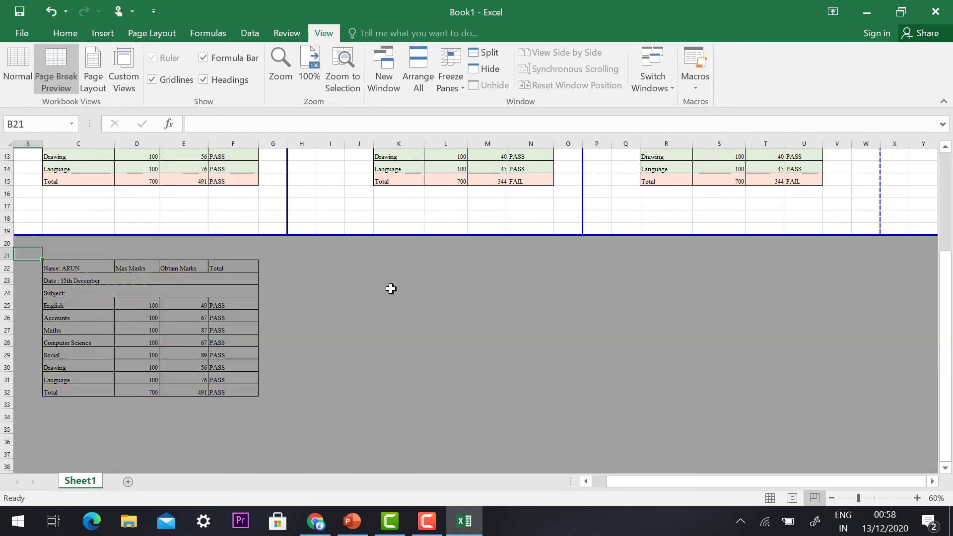
{"action": "scroll", "coordinate": [390, 287], "scroll_direction": "up", "scroll_amount": 4}
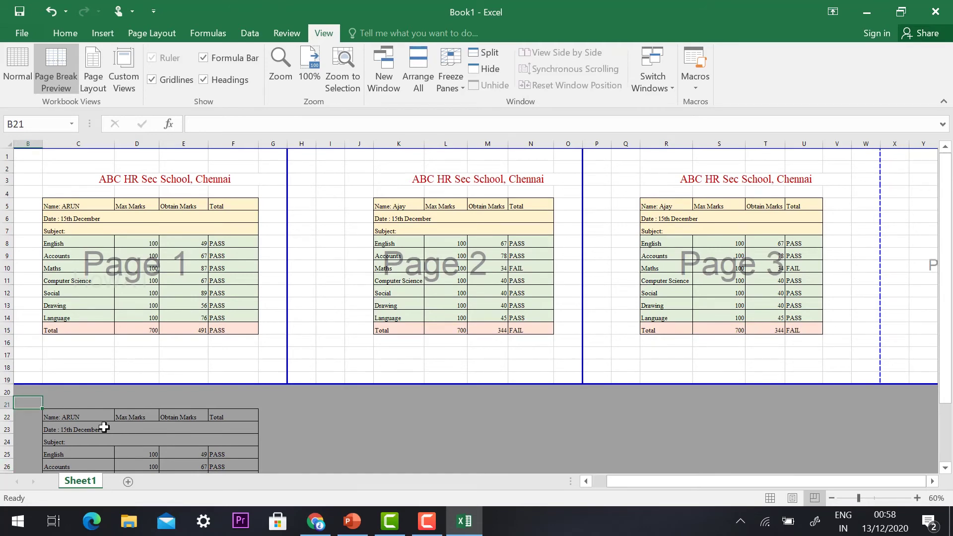
Move the extra mark table, range B21 to F34, to Y3 on the fourth page
{"action": "scroll", "coordinate": [104, 428], "scroll_direction": "down", "scroll_amount": 3}
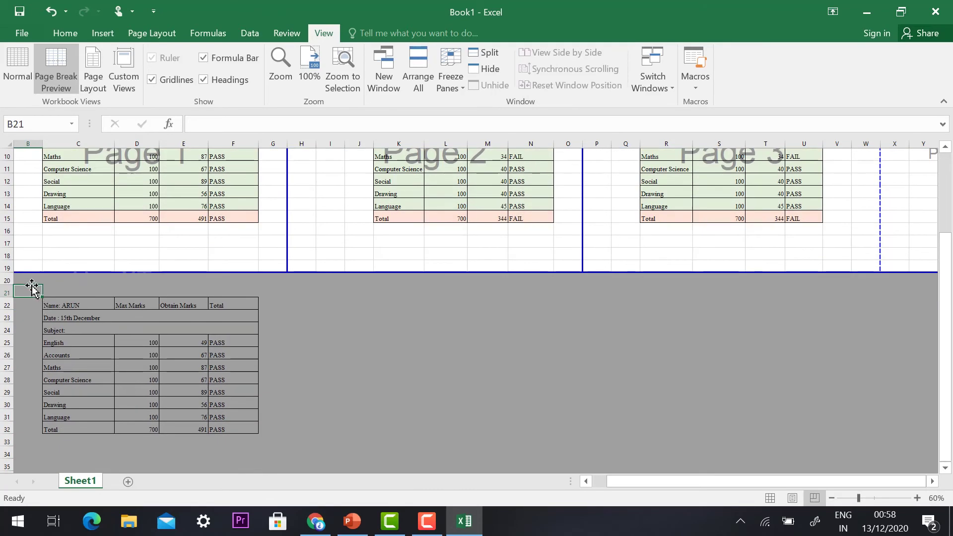
{"action": "left_click_drag", "start_coordinate": [33, 290], "coordinate": [206, 449]}
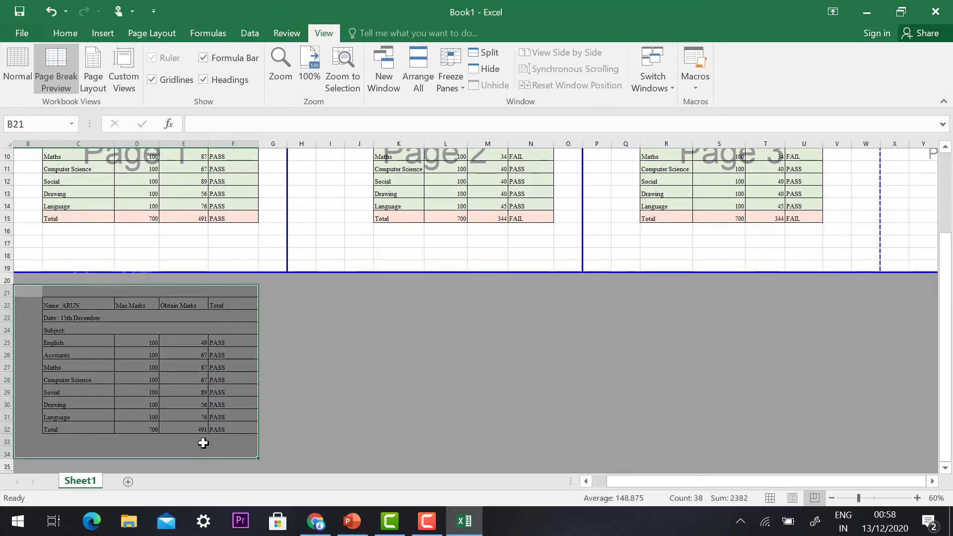
{"action": "key", "text": "ctrl+c"}
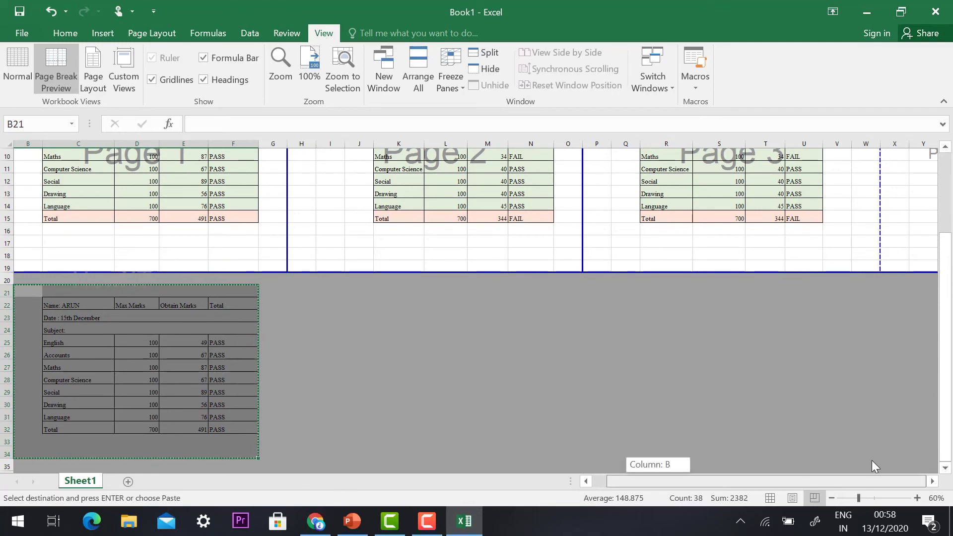
{"action": "scroll", "coordinate": [839, 396], "scroll_direction": "down", "scroll_amount": 2, "text": "ctrl"}
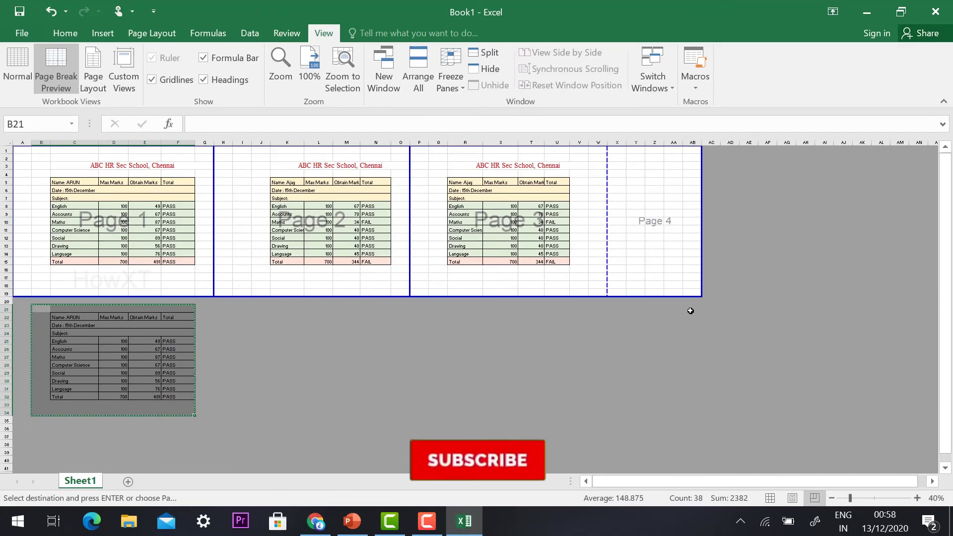
{"action": "left_click", "coordinate": [635, 189]}
{"action": "left_click", "coordinate": [633, 166]}
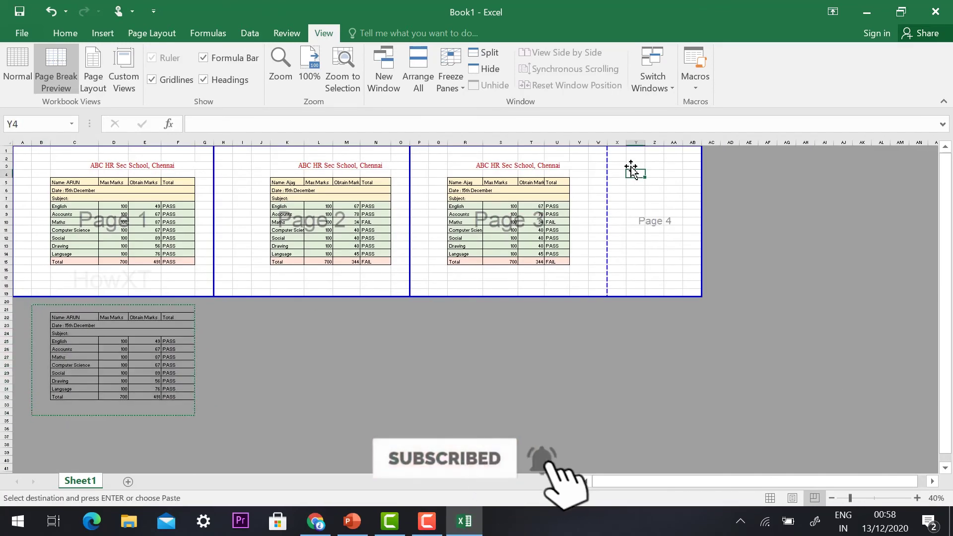
{"action": "key", "text": "Return"}
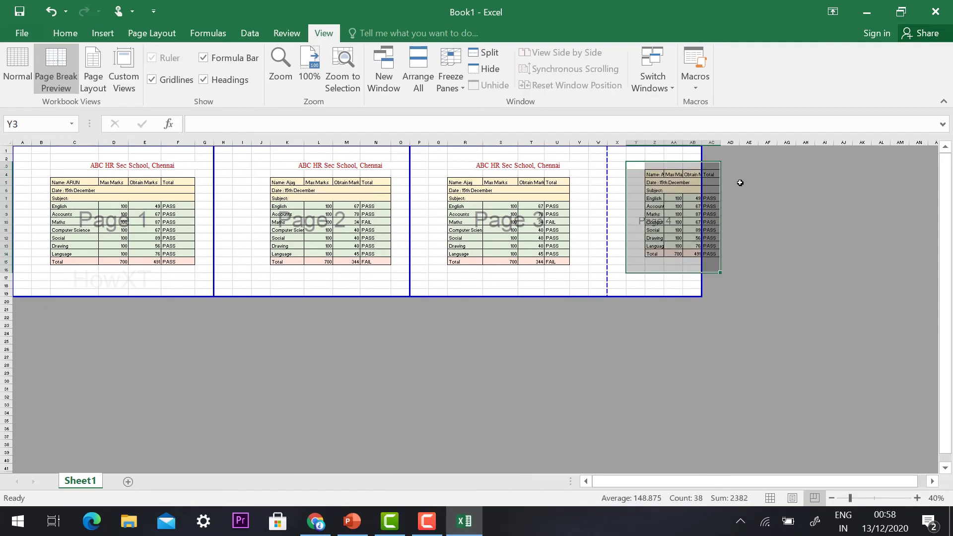
{"action": "left_click_drag", "start_coordinate": [702, 143], "coordinate": [761, 147]}
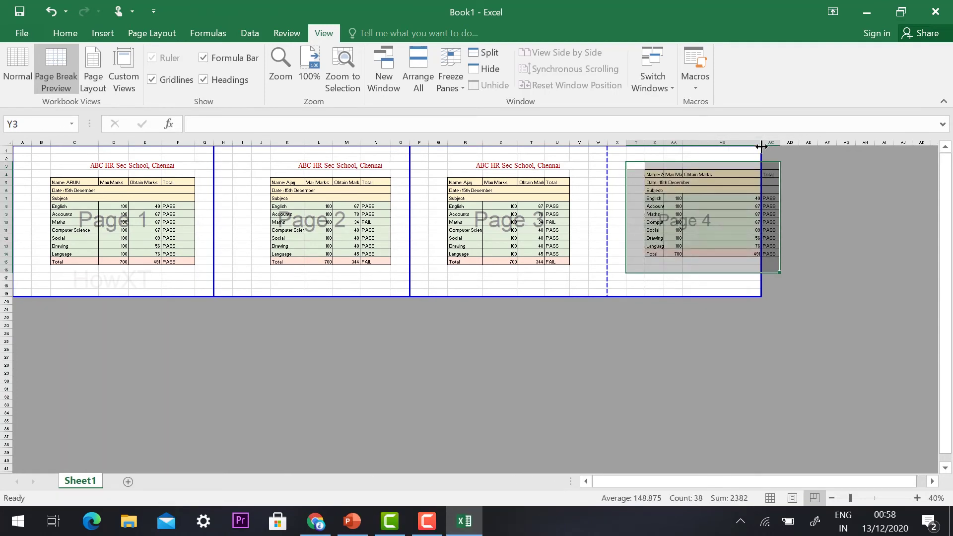
{"action": "left_click", "coordinate": [846, 209]}
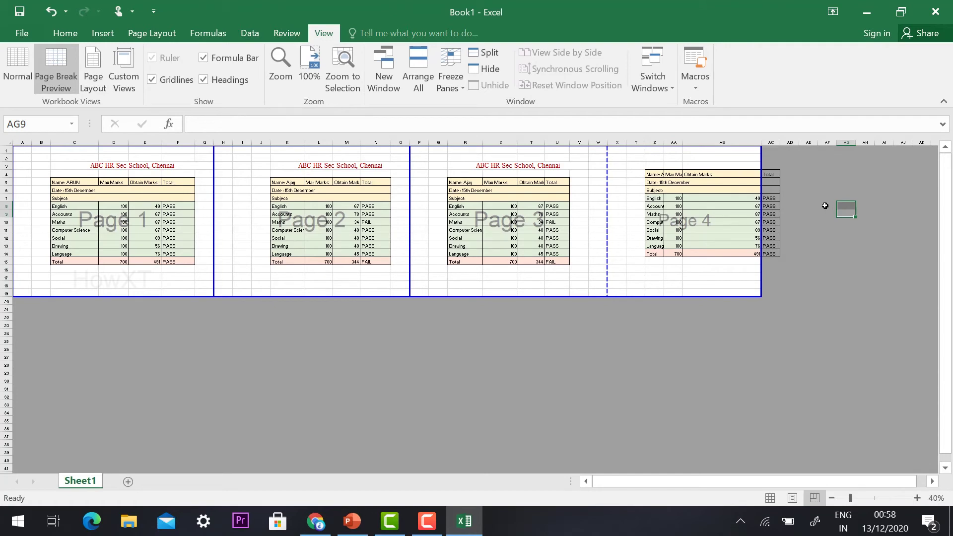
{"action": "key", "text": "ctrl+z"}
Extend the print area's right edge to the end of column AE to take in the whole fourth mark table
{"action": "left_click", "coordinate": [744, 204]}
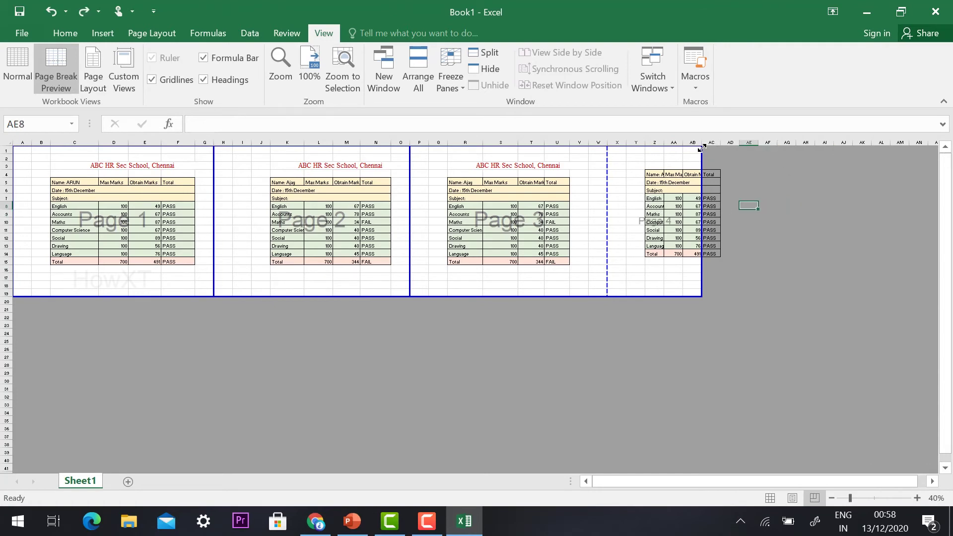
{"action": "left_click_drag", "start_coordinate": [701, 155], "coordinate": [762, 156]}
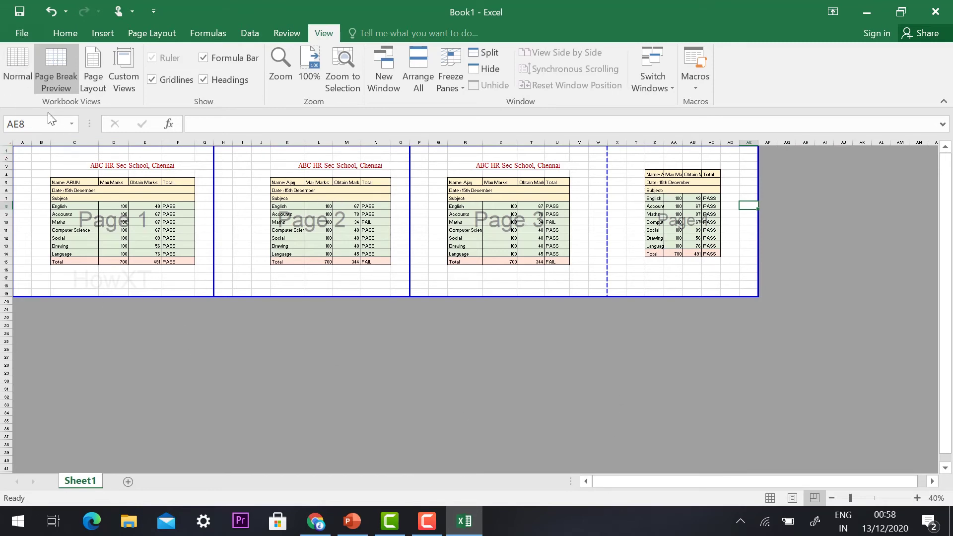
Set up saving the workbook to Documents as a PDF, optimized for minimum size (publishing online)
{"action": "left_click", "coordinate": [20, 33]}
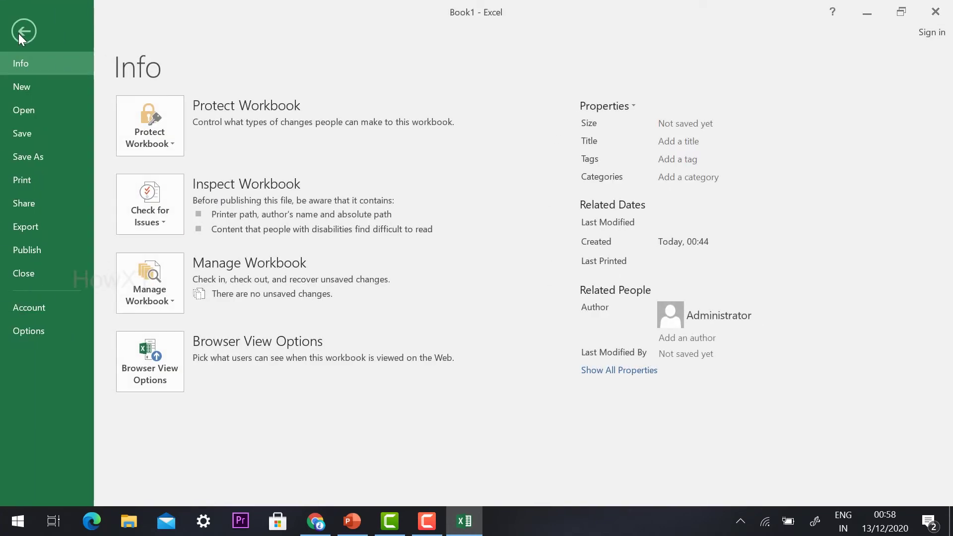
{"action": "left_click", "coordinate": [40, 157]}
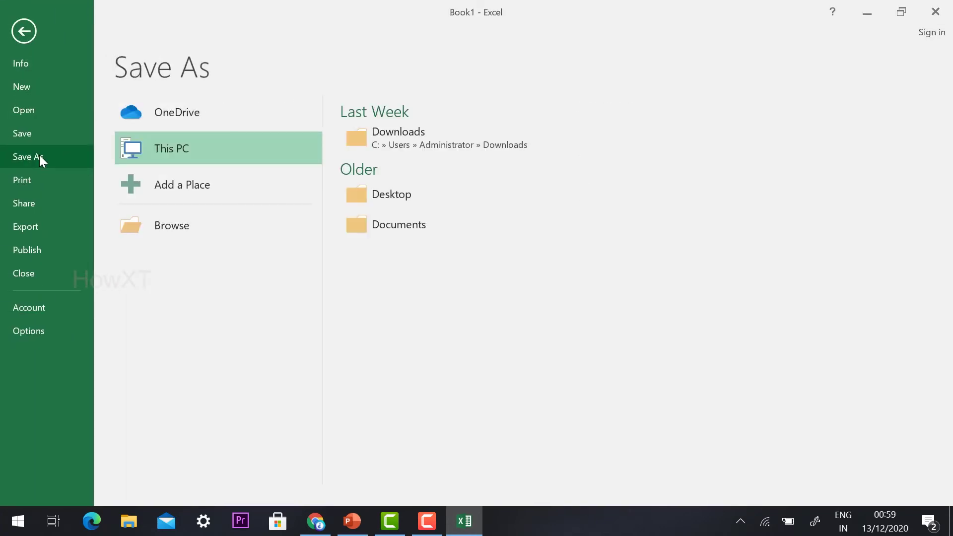
{"action": "left_click", "coordinate": [142, 235]}
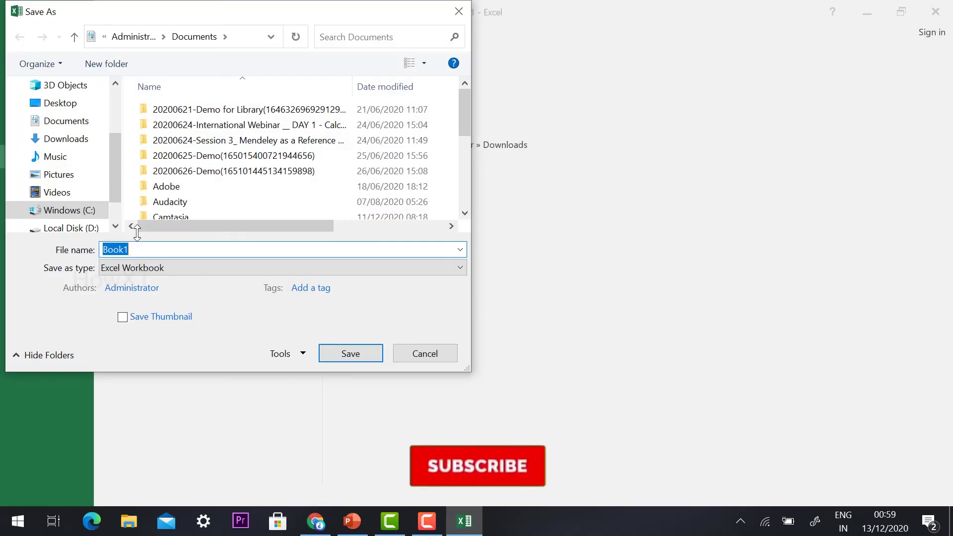
{"action": "left_click", "coordinate": [154, 272]}
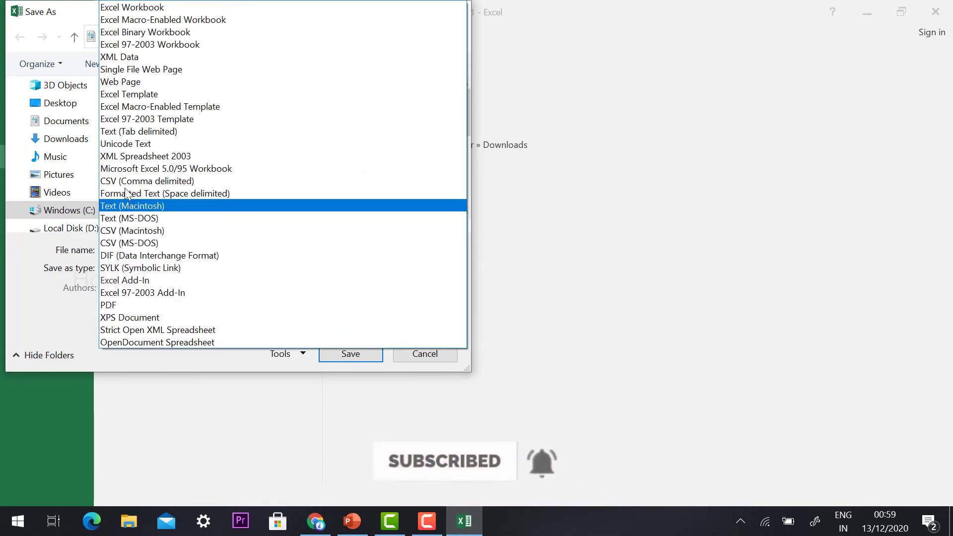
{"action": "left_click", "coordinate": [109, 307]}
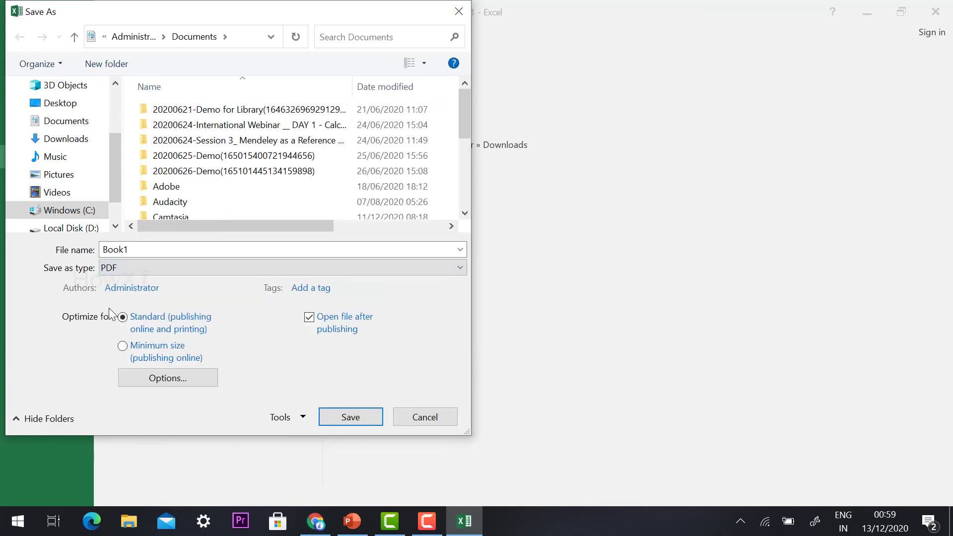
{"action": "left_click", "coordinate": [123, 349]}
Limit the PDF's page range to page 1 only in the publishing options
{"action": "left_click", "coordinate": [154, 386]}
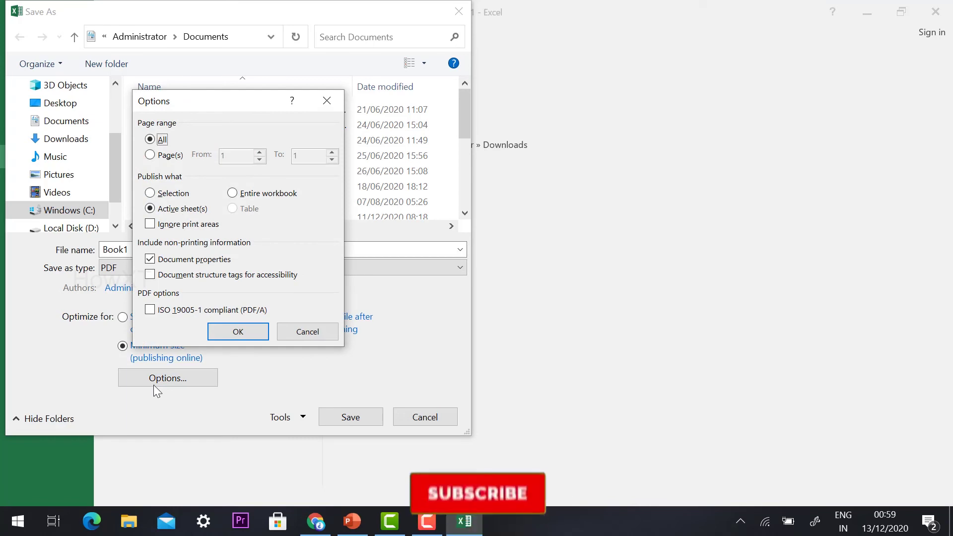
{"action": "left_click", "coordinate": [162, 159]}
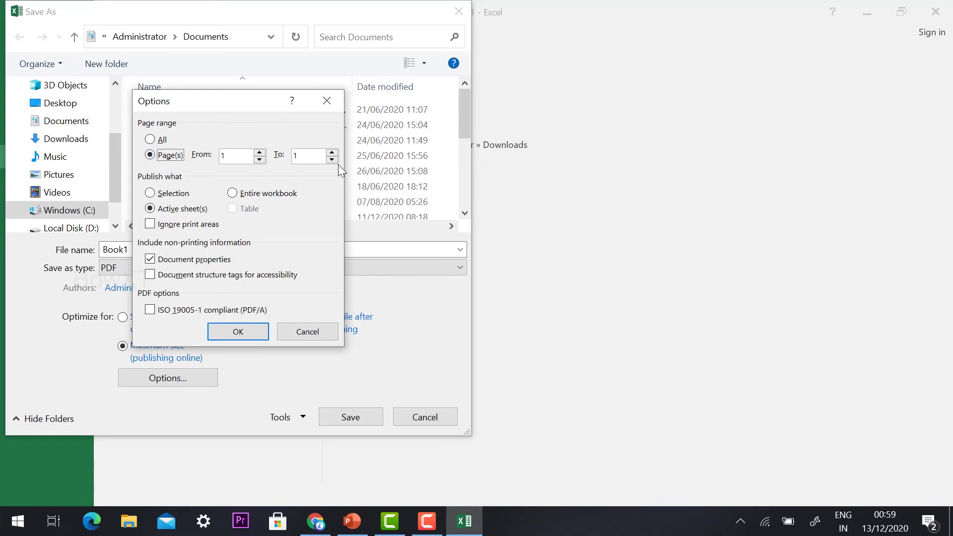
{"action": "left_click", "coordinate": [231, 338]}
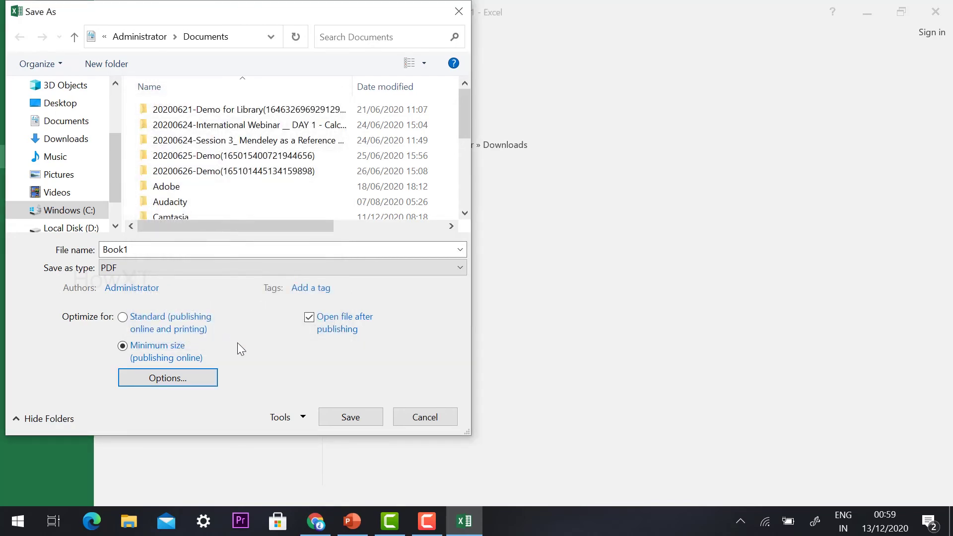
Save the PDF under the student's first name instead of overwriting Book1.pdf, and look over the exported mark sheet
{"action": "left_click", "coordinate": [363, 413]}
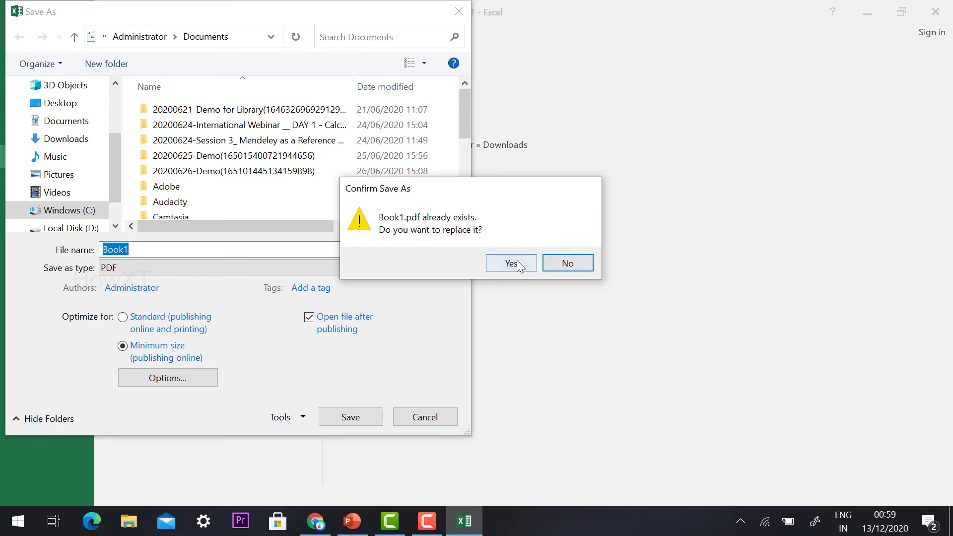
{"action": "left_click", "coordinate": [565, 265]}
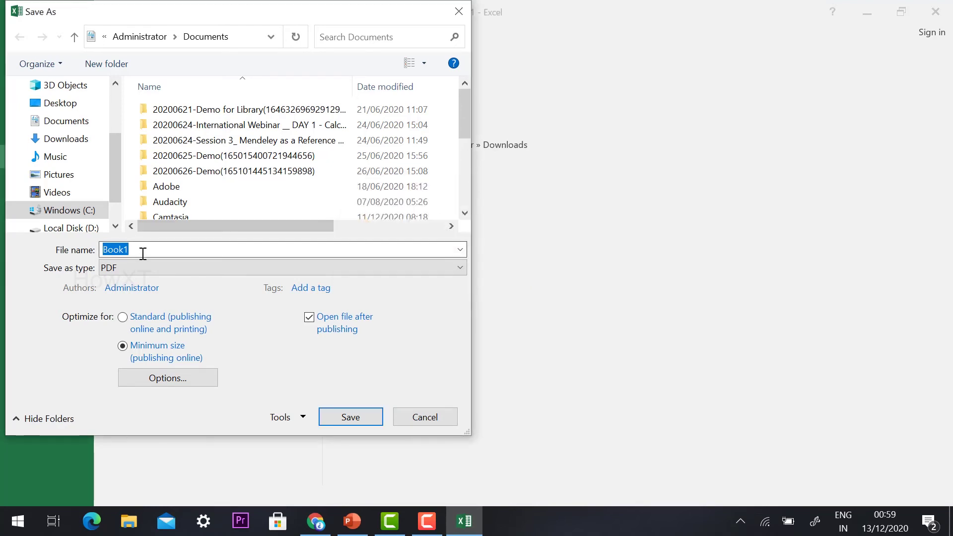
{"action": "type", "text": "Arun"}
{"action": "left_click", "coordinate": [356, 412]}
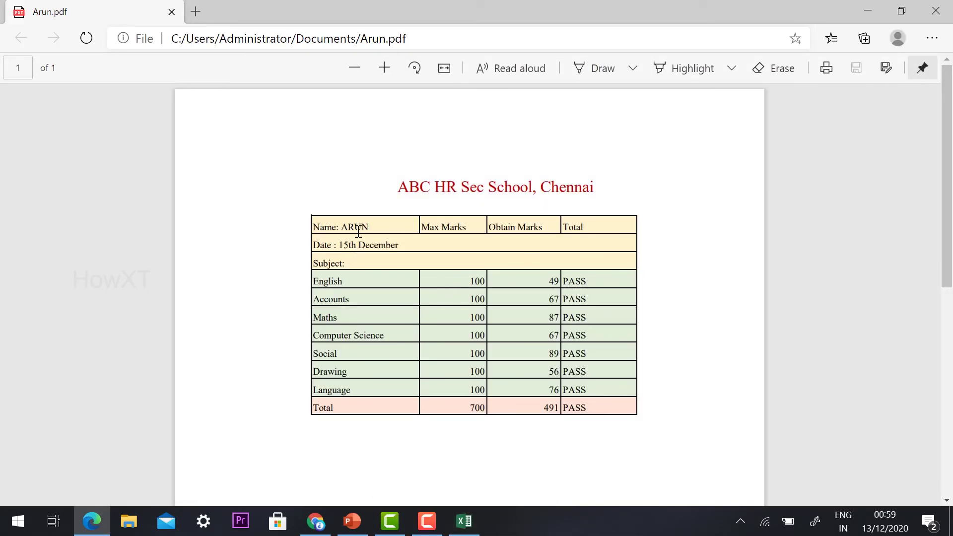
{"action": "scroll", "coordinate": [466, 258], "scroll_direction": "down", "scroll_amount": 10}
{"action": "scroll", "coordinate": [485, 325], "scroll_direction": "up", "scroll_amount": 10}
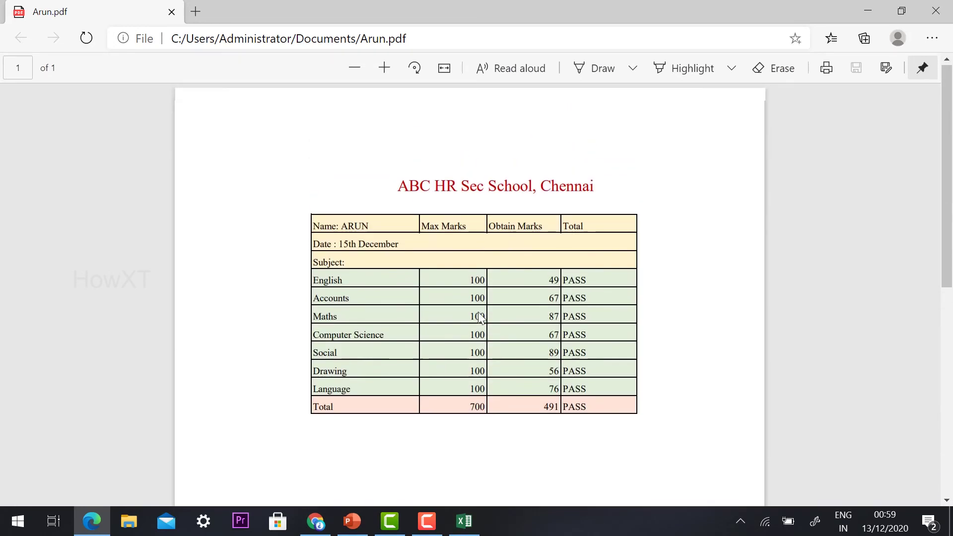
{"action": "left_click_drag", "start_coordinate": [422, 203], "coordinate": [441, 270]}
{"action": "left_click", "coordinate": [368, 380]}
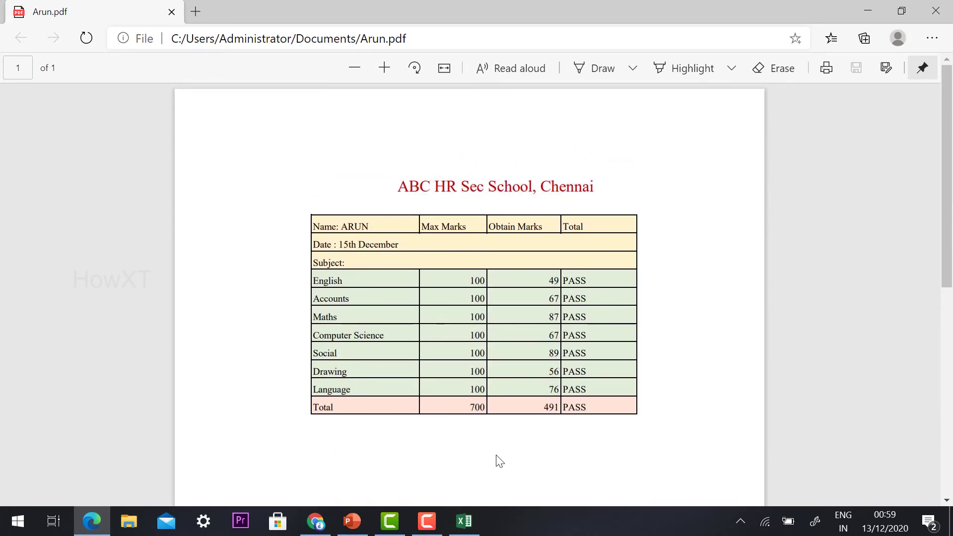
Return to the Excel workbook in Normal view and enter "Teacher Signature" in K17 below the second mark table
{"action": "key", "text": "alt+Tab"}
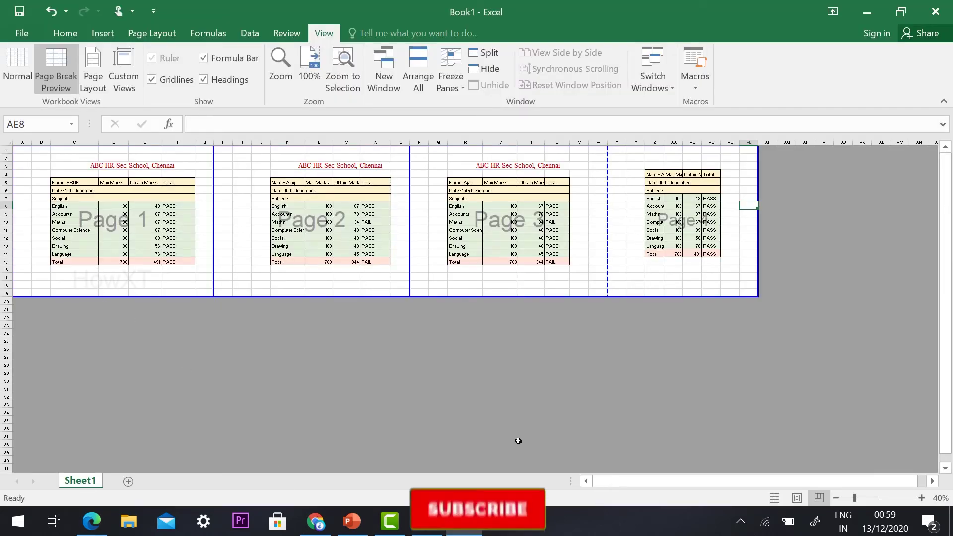
{"action": "left_click", "coordinate": [18, 67]}
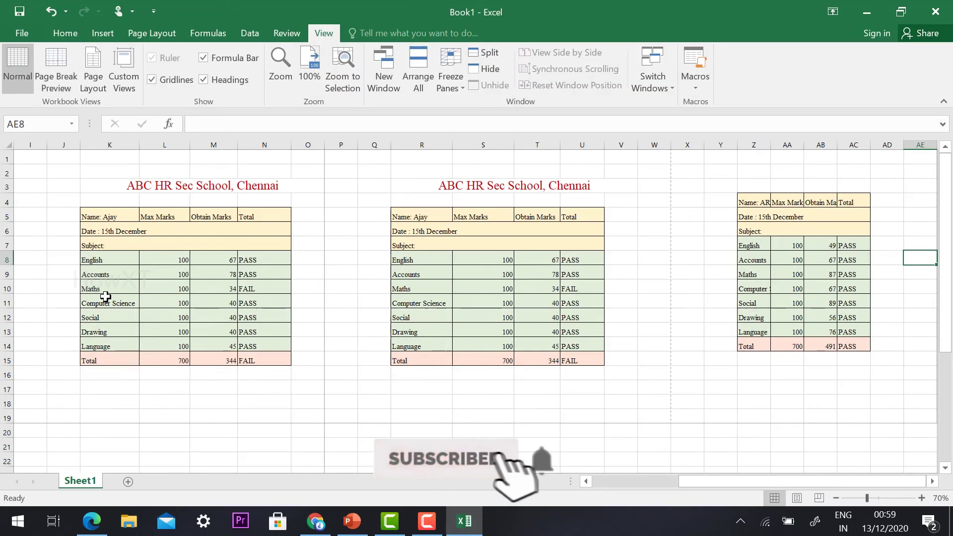
{"action": "left_click", "coordinate": [74, 386]}
{"action": "left_click", "coordinate": [107, 389]}
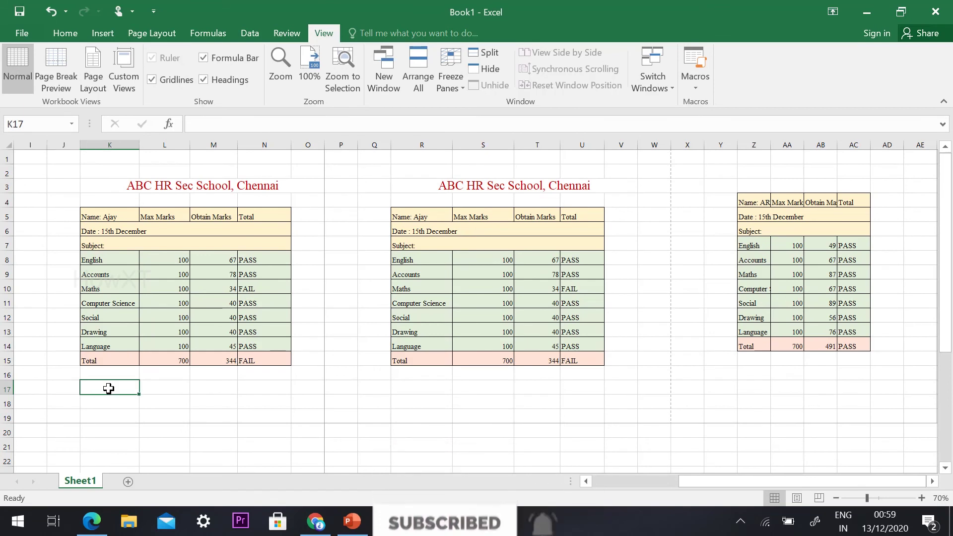
{"action": "type", "text": "Teach"}
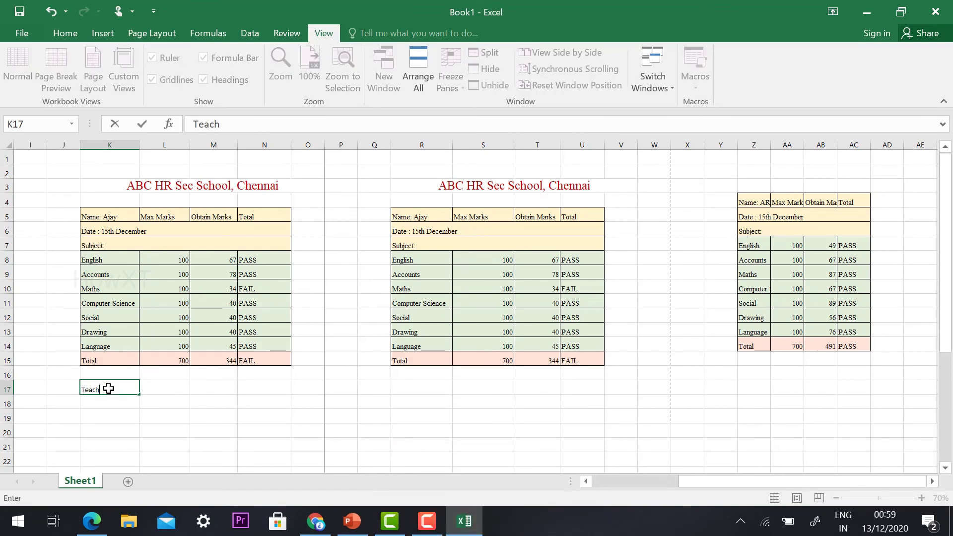
{"action": "type", "text": "er Signature"}
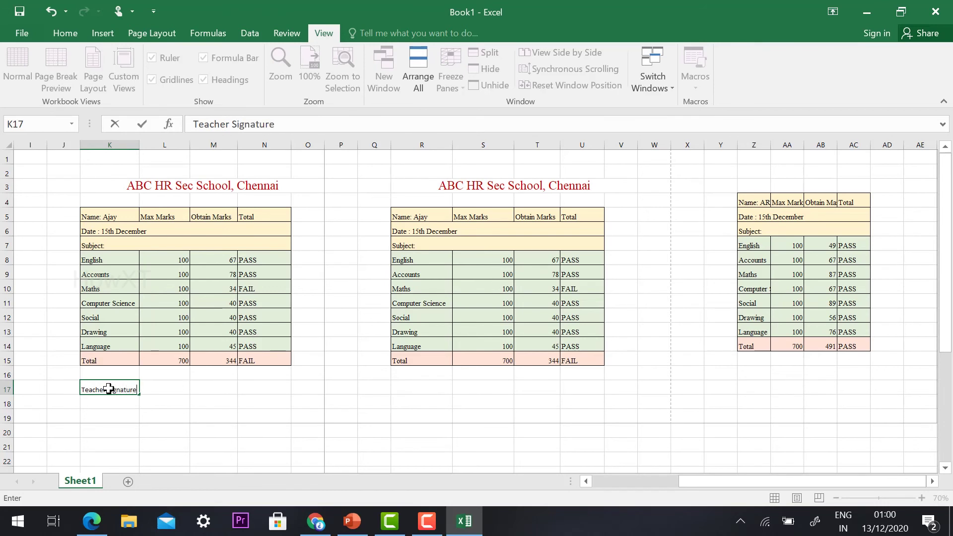
{"action": "left_click", "coordinate": [167, 403]}
{"action": "left_click", "coordinate": [161, 389]}
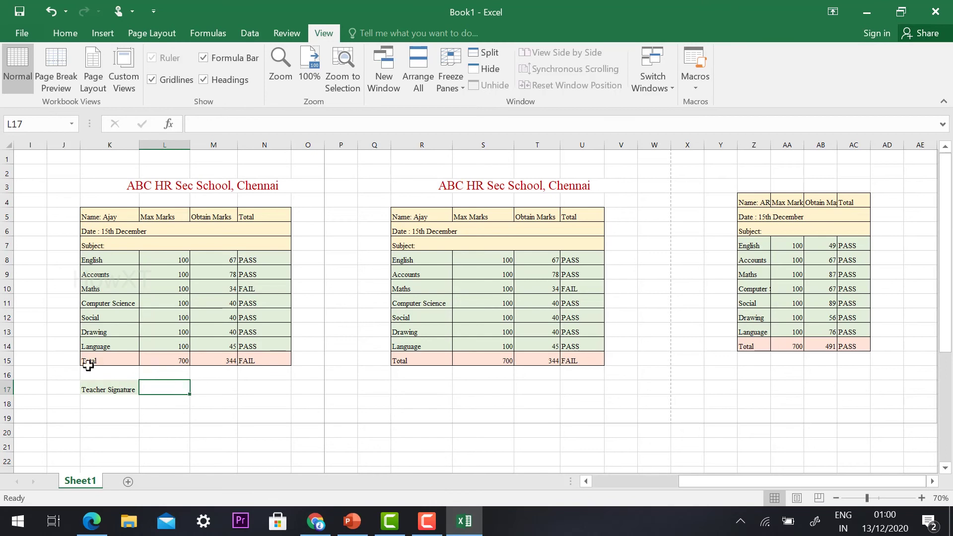
Insert picture 2 from the maths Question paper folder and shrink it to fit beside the Teacher Signature label at L17
{"action": "left_click", "coordinate": [96, 36]}
{"action": "left_click", "coordinate": [157, 59]}
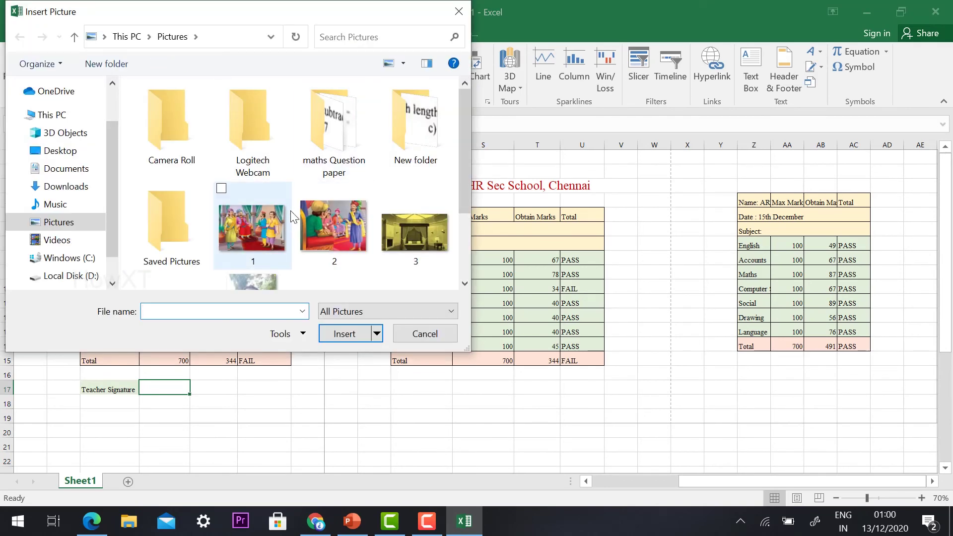
{"action": "left_click", "coordinate": [400, 112]}
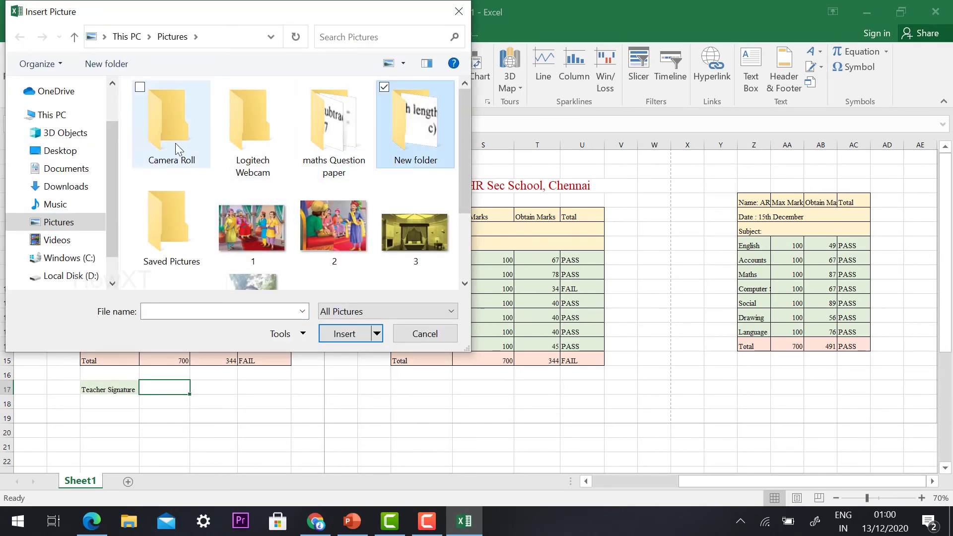
{"action": "double_click", "coordinate": [332, 124]}
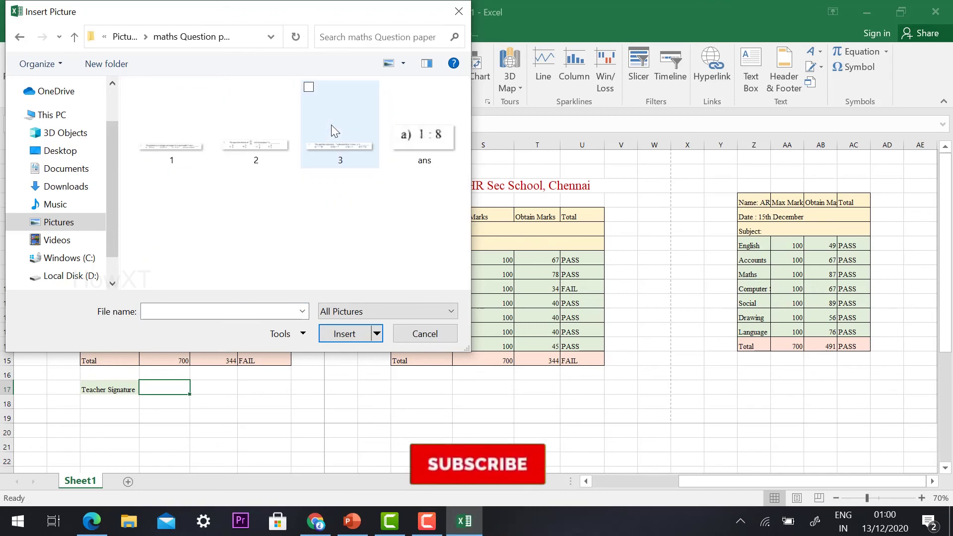
{"action": "double_click", "coordinate": [254, 151]}
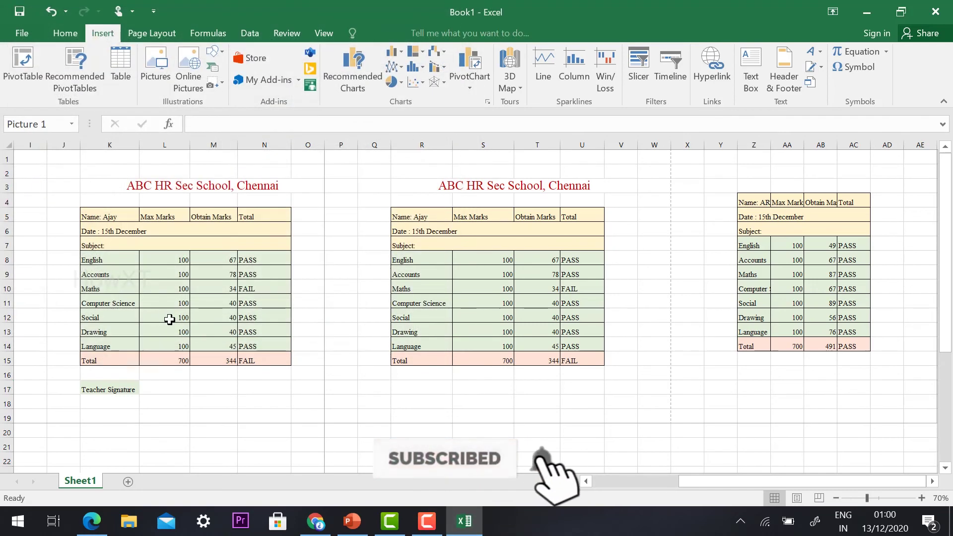
{"action": "mouse_move", "coordinate": [479, 429]}
{"action": "left_mouse_down"}
{"action": "mouse_move", "coordinate": [174, 387]}
{"action": "mouse_move", "coordinate": [185, 392]}
{"action": "left_mouse_up"}
{"action": "left_click", "coordinate": [221, 414]}
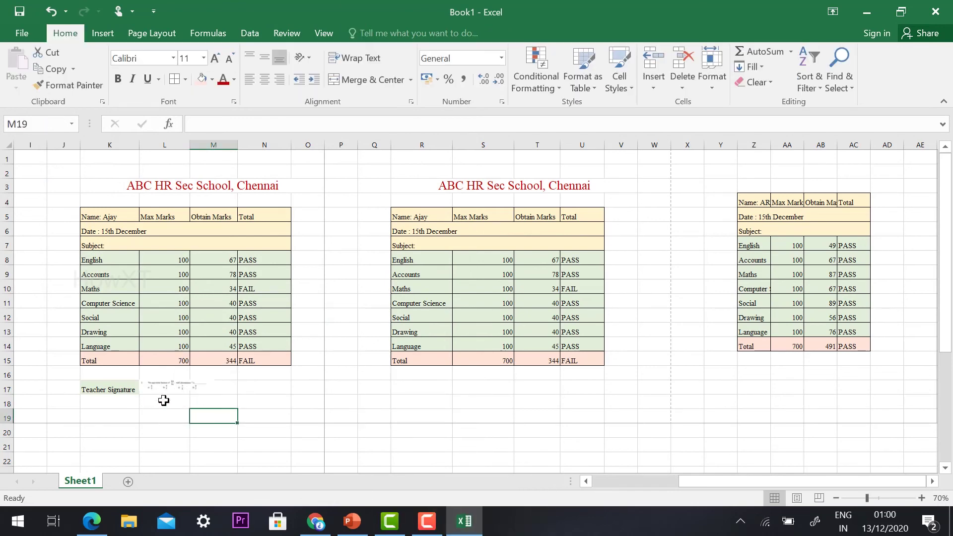
Check the print preview and the Page Break Preview, selecting the signature range K17:N18 on page 2
{"action": "left_click", "coordinate": [22, 32]}
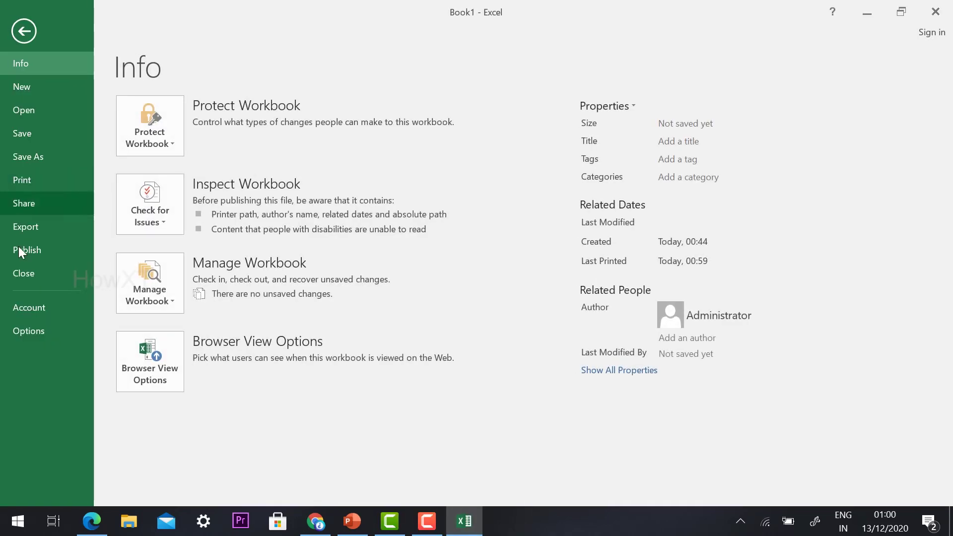
{"action": "left_click", "coordinate": [49, 180]}
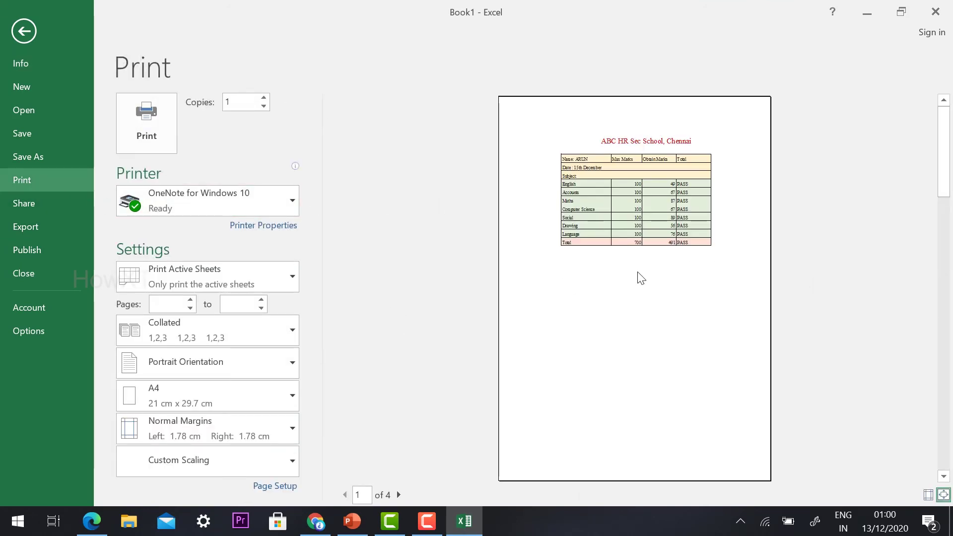
{"action": "key", "text": "Escape"}
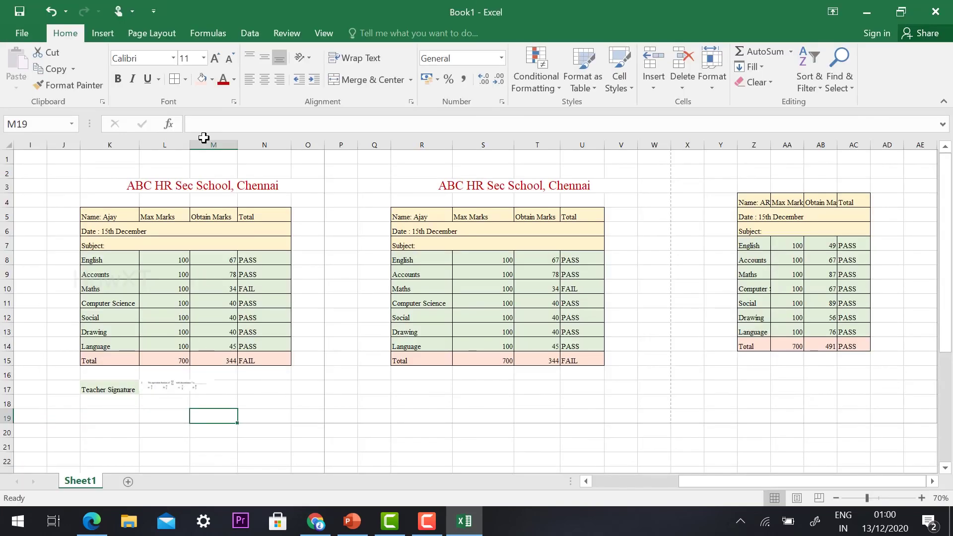
{"action": "left_click", "coordinate": [321, 33]}
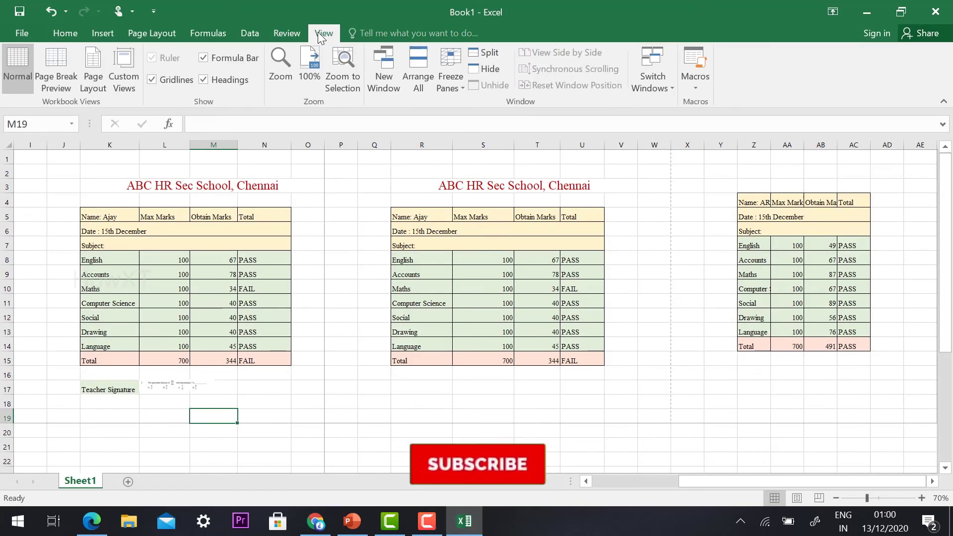
{"action": "left_click", "coordinate": [59, 67]}
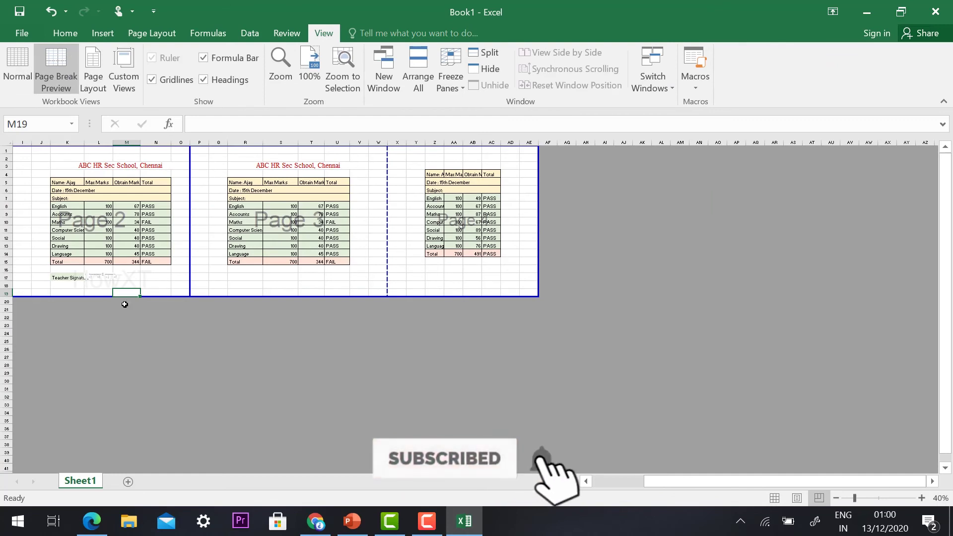
{"action": "left_click_drag", "start_coordinate": [64, 278], "coordinate": [154, 287]}
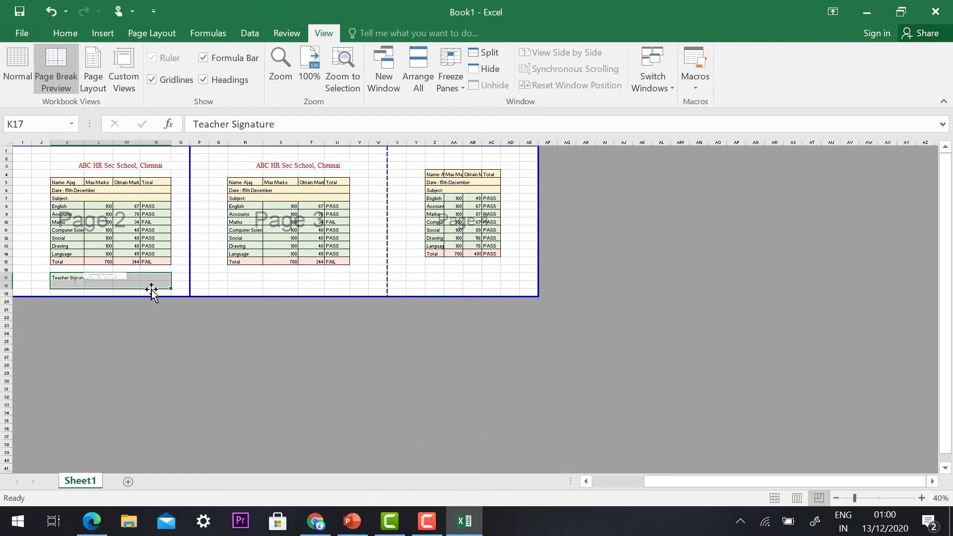
Start saving a copy of the workbook as a PDF in Documents, named with the student's first name followed by 1
{"action": "left_click", "coordinate": [22, 30]}
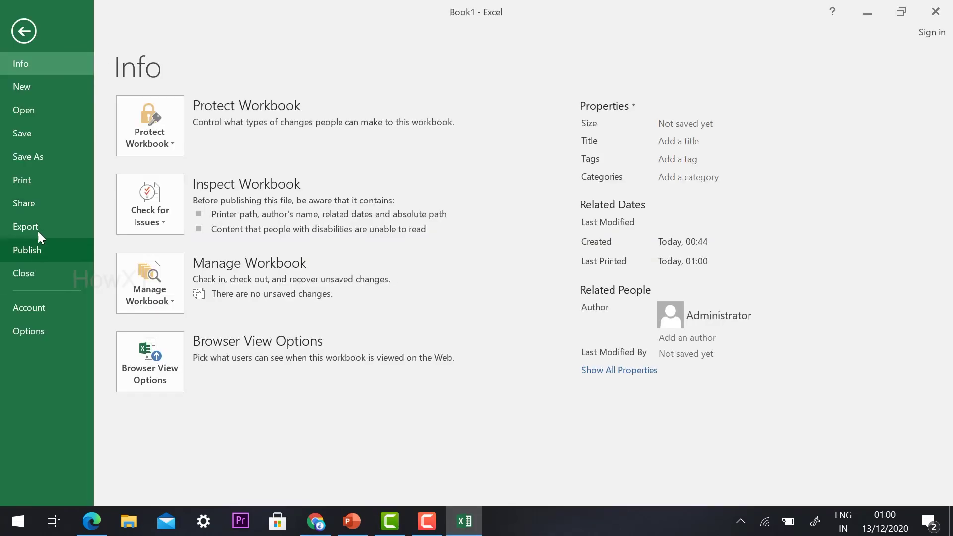
{"action": "left_click", "coordinate": [44, 164]}
{"action": "left_click", "coordinate": [177, 232]}
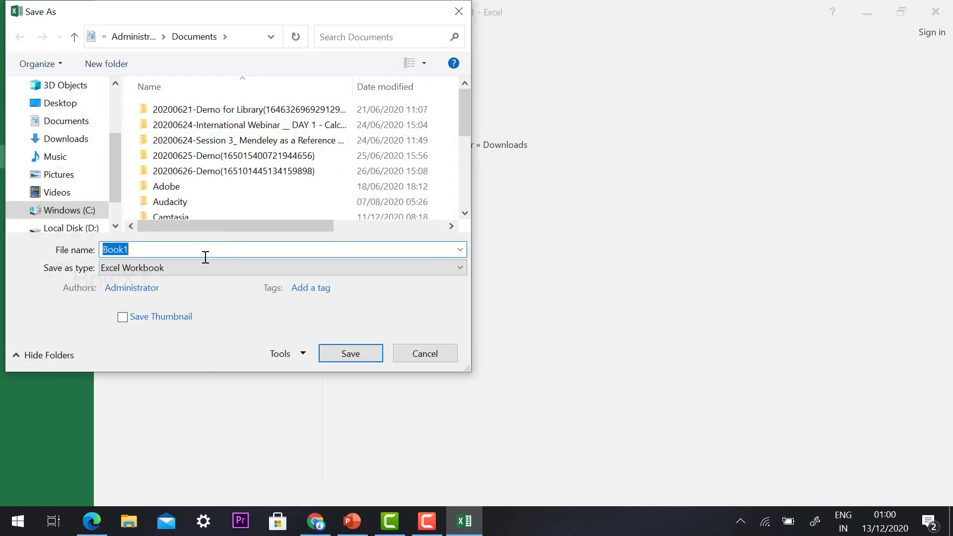
{"action": "left_click", "coordinate": [162, 268]}
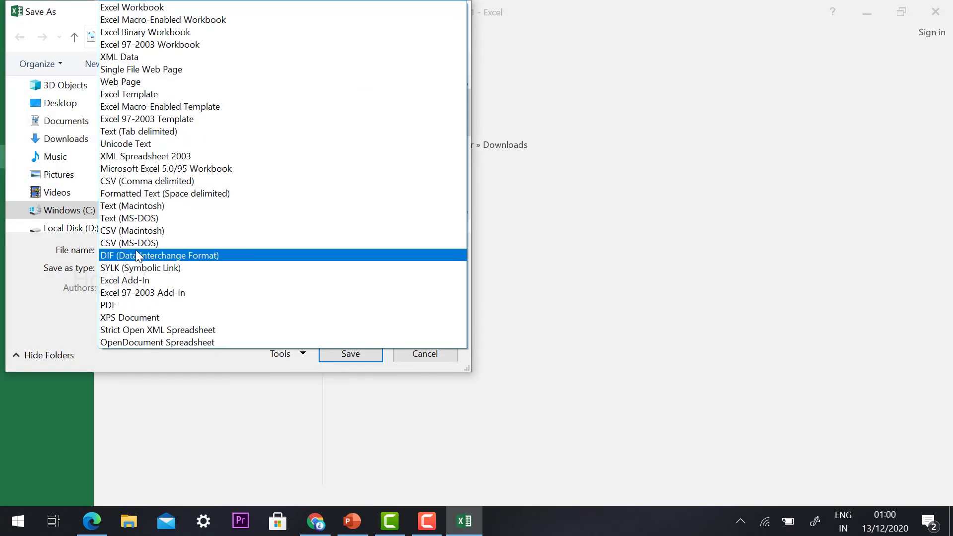
{"action": "left_click", "coordinate": [128, 309]}
{"action": "double_click", "coordinate": [145, 252]}
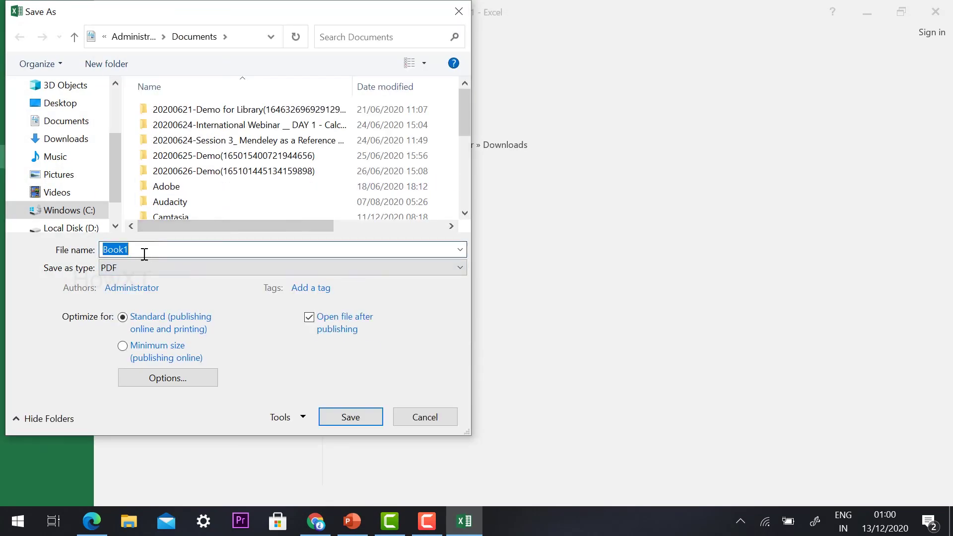
{"action": "type", "text": "Arun"}
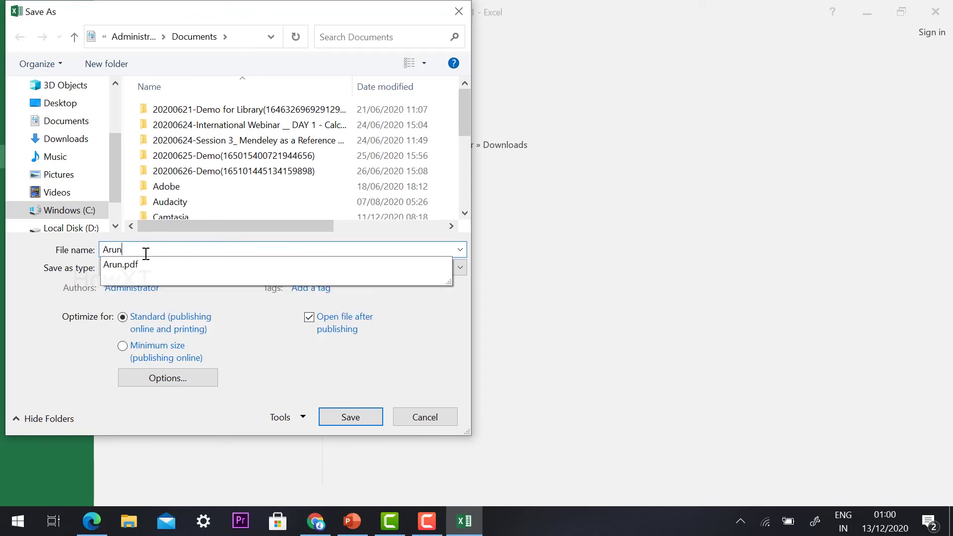
{"action": "type", "text": "1"}
Optimize the PDF for minimum size, limit its page range to page 1 and save it
{"action": "left_click", "coordinate": [137, 358]}
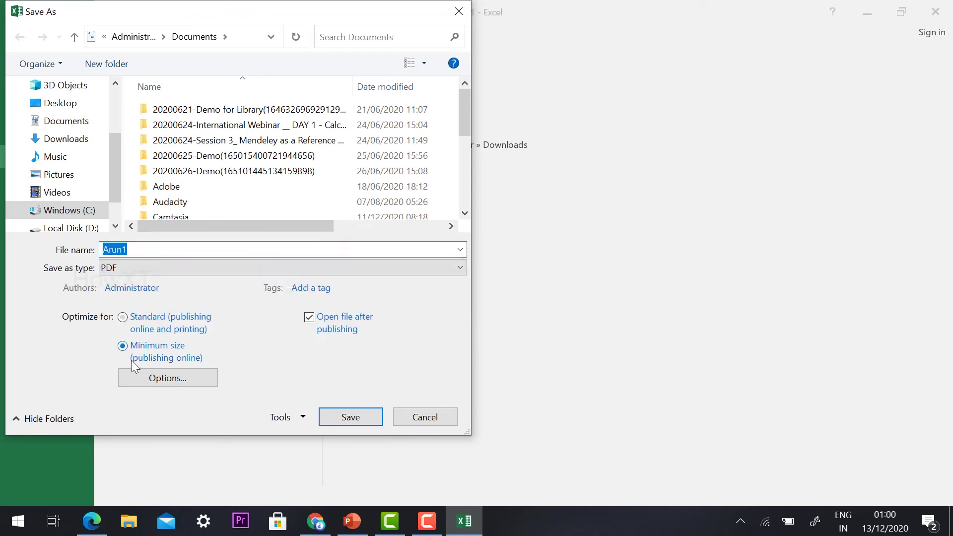
{"action": "left_click", "coordinate": [168, 378]}
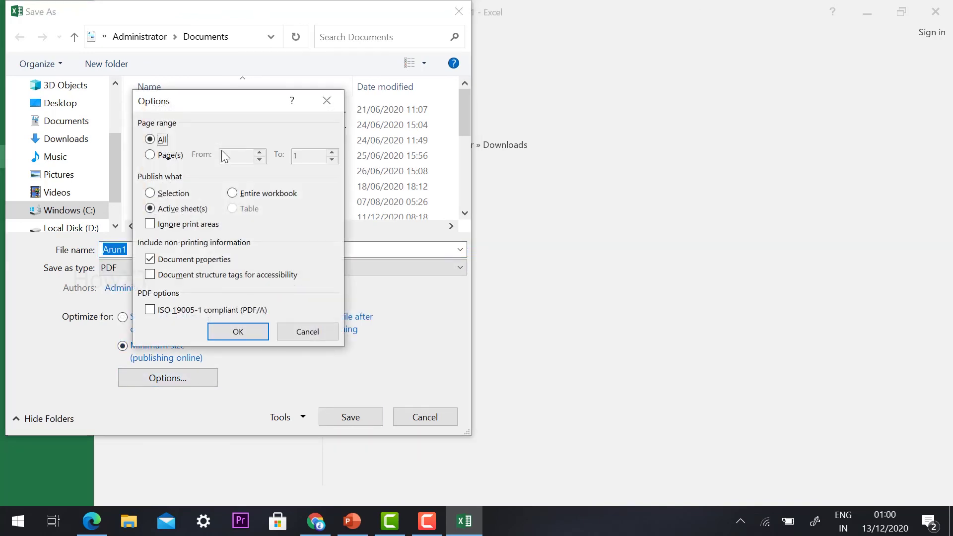
{"action": "left_click", "coordinate": [170, 155]}
{"action": "key", "text": "Return"}
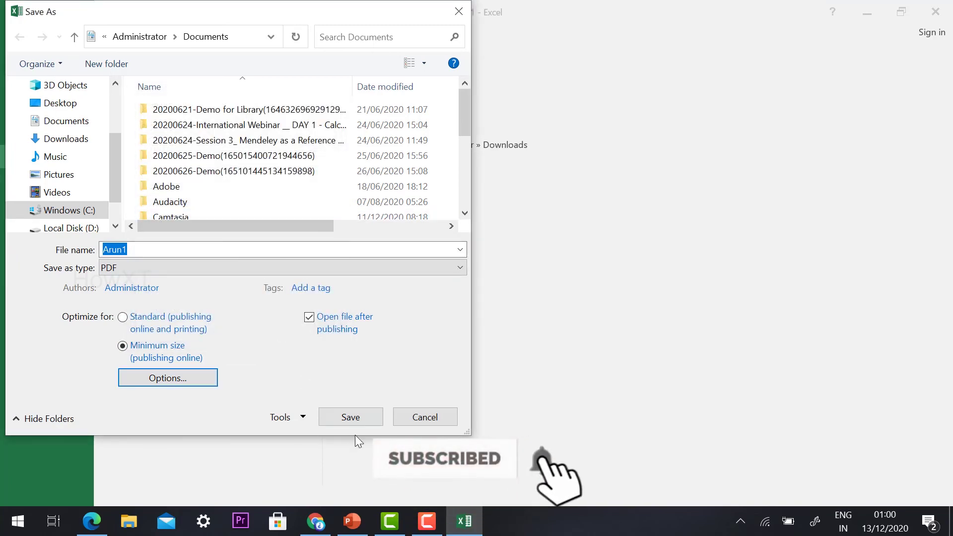
{"action": "left_click", "coordinate": [351, 418]}
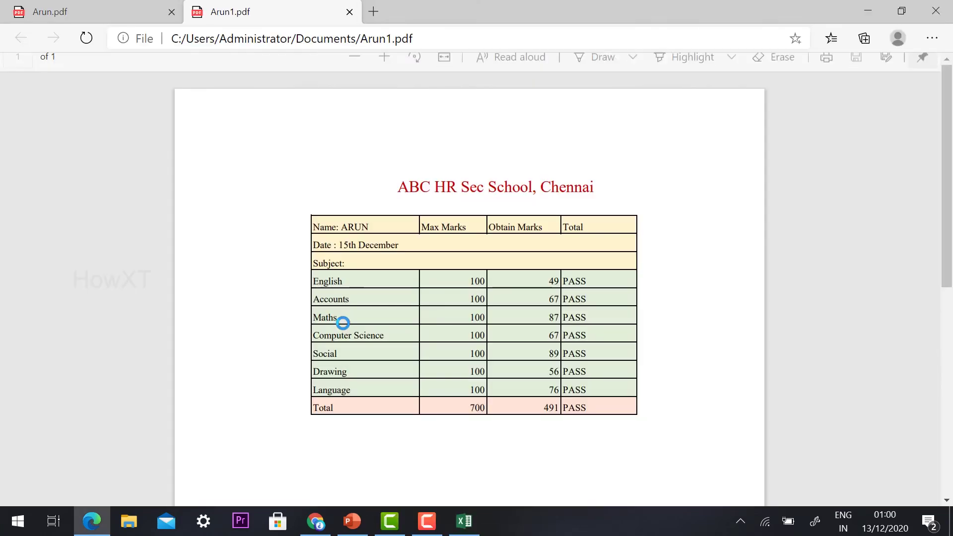
Look over the exported one-page mark sheet and its file path, and return to the Excel workbook
{"action": "scroll", "coordinate": [332, 325], "scroll_direction": "down", "scroll_amount": 5}
{"action": "scroll", "coordinate": [333, 325], "scroll_direction": "down", "scroll_amount": 2}
{"action": "scroll", "coordinate": [321, 325], "scroll_direction": "up", "scroll_amount": 8}
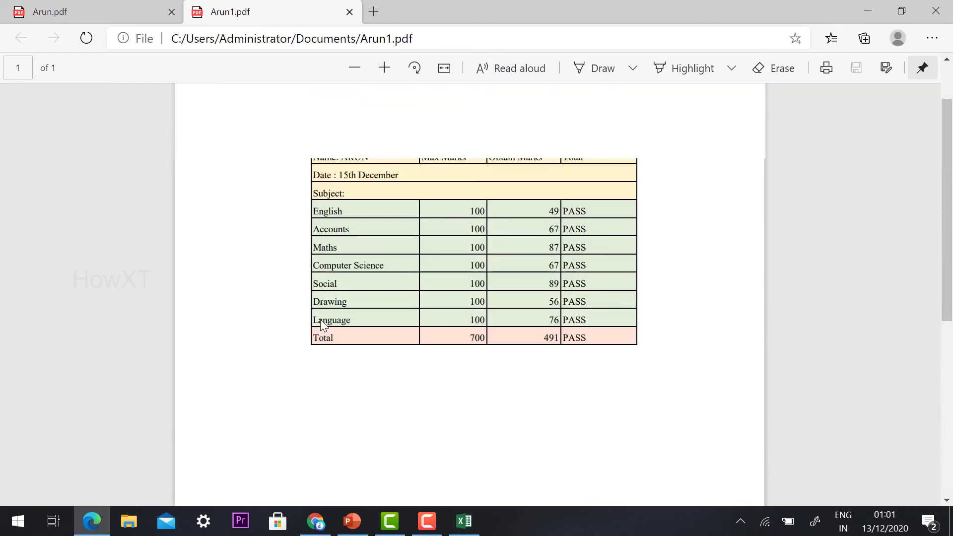
{"action": "left_click", "coordinate": [255, 37]}
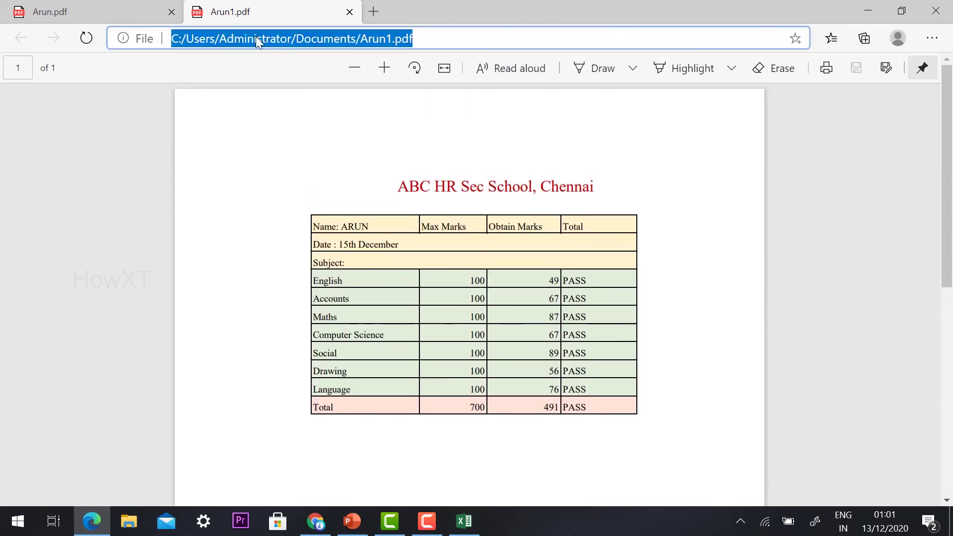
{"action": "key", "text": "Return"}
{"action": "key", "text": "alt+Tab"}
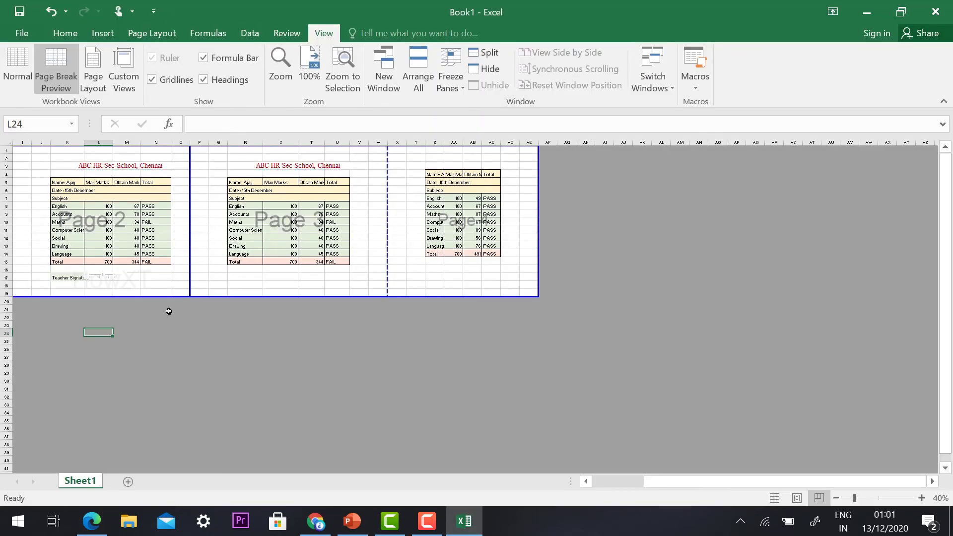
Move the Teacher Signature label and picture from K17:M17 to C17:E17 below the first mark table on page 1
{"action": "left_click_drag", "start_coordinate": [695, 481], "coordinate": [604, 488]}
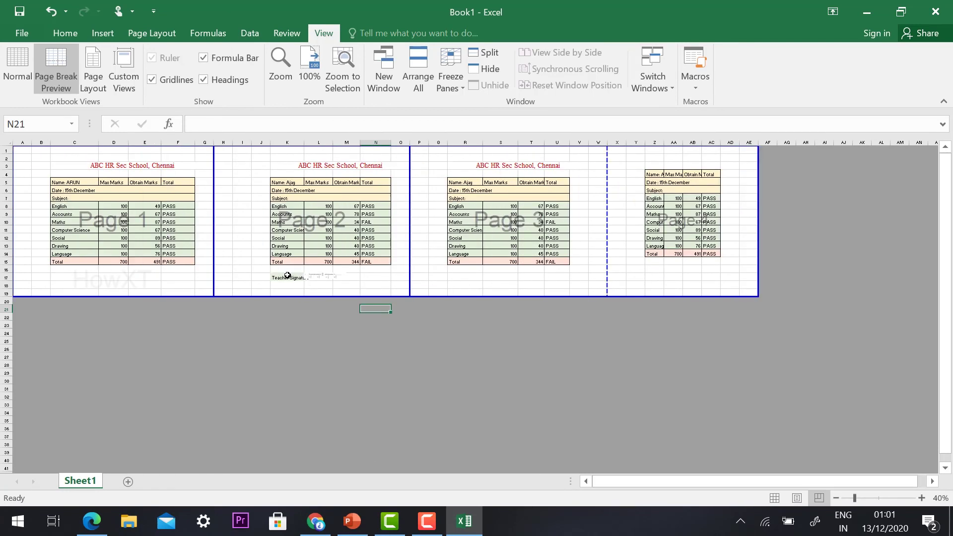
{"action": "left_click_drag", "start_coordinate": [287, 276], "coordinate": [350, 275]}
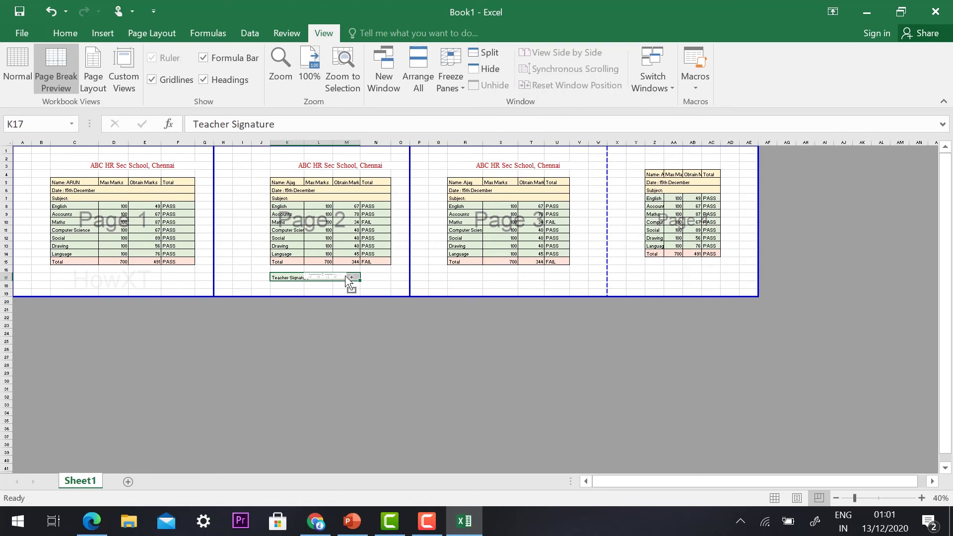
{"action": "key", "text": "ctrl+c"}
{"action": "left_click", "coordinate": [72, 275]}
{"action": "left_click_drag", "start_coordinate": [72, 276], "coordinate": [157, 277]}
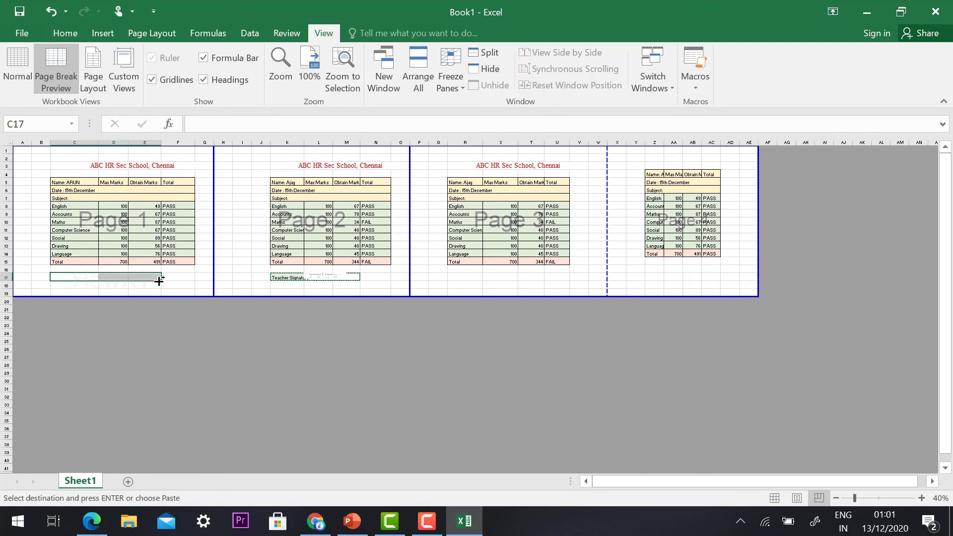
{"action": "key", "text": "Return"}
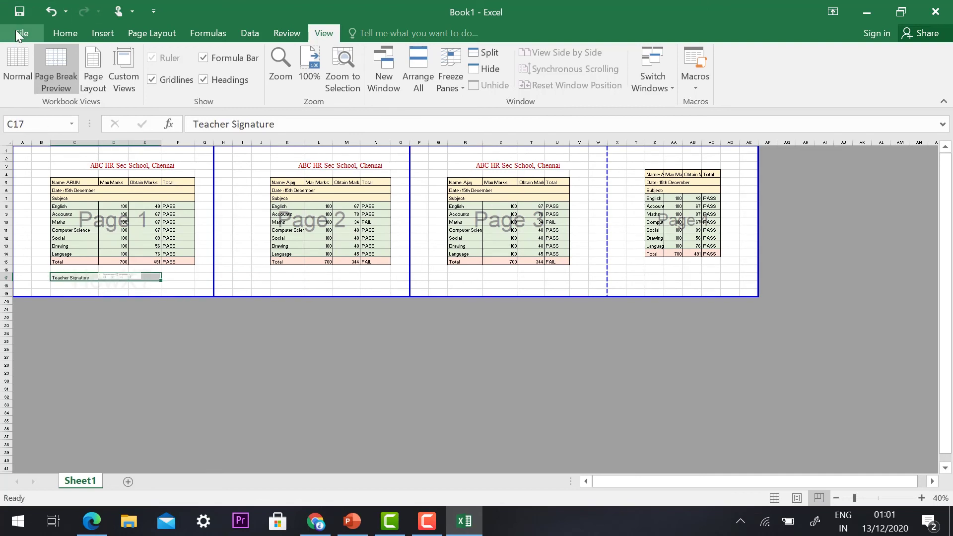
Start saving the signed mark sheet as a PDF in Documents, named with the student's first name followed by "sig"
{"action": "left_click", "coordinate": [16, 32]}
{"action": "left_click", "coordinate": [52, 160]}
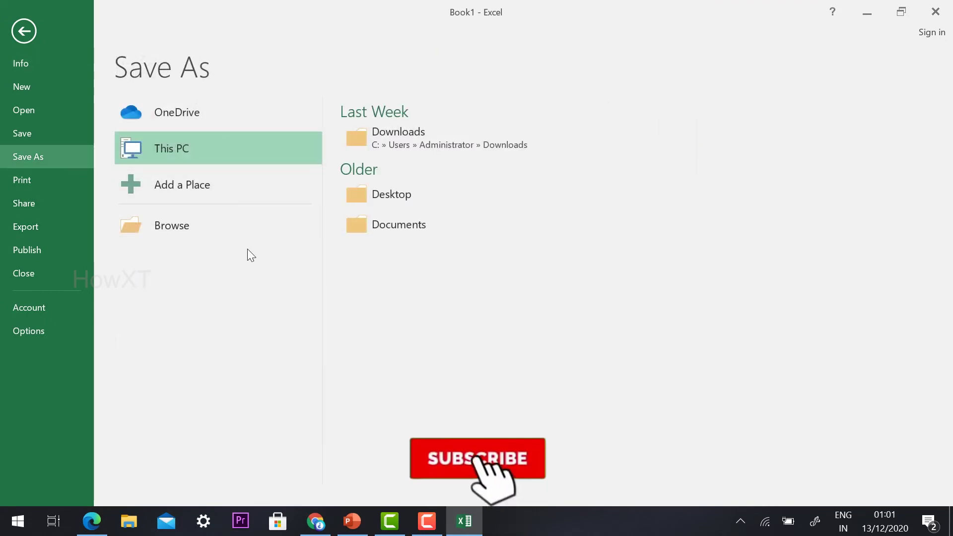
{"action": "left_click", "coordinate": [139, 224]}
{"action": "left_click", "coordinate": [144, 267]}
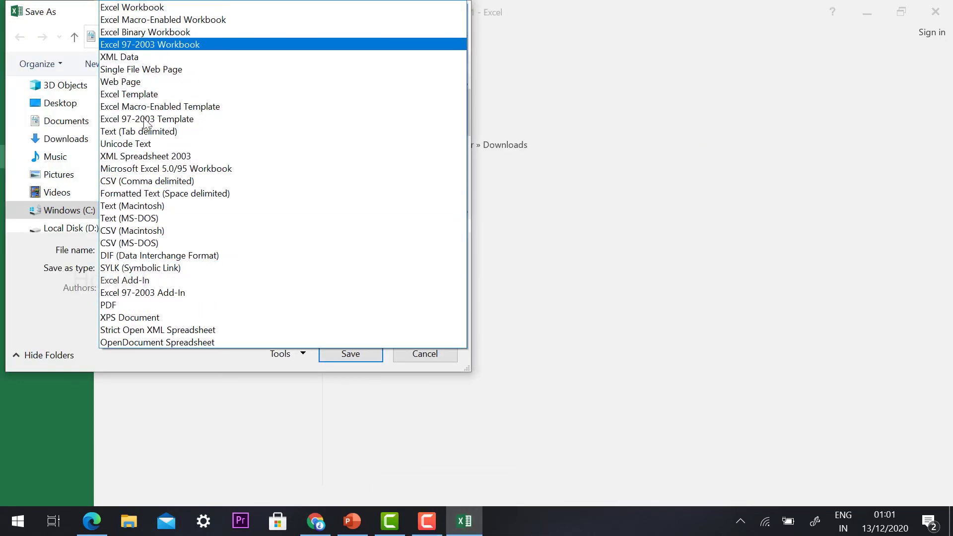
{"action": "left_click", "coordinate": [137, 304]}
{"action": "double_click", "coordinate": [139, 249]}
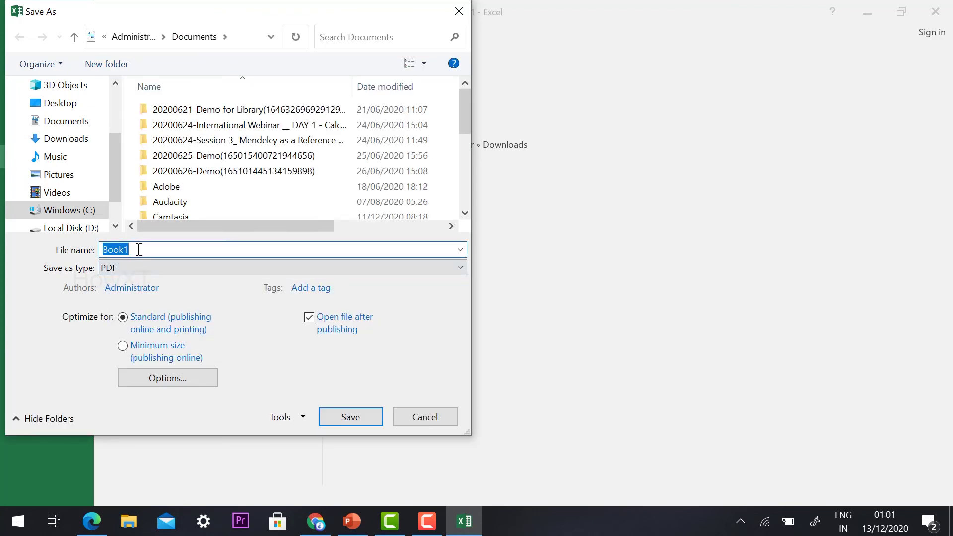
{"action": "type", "text": "Arunsig"}
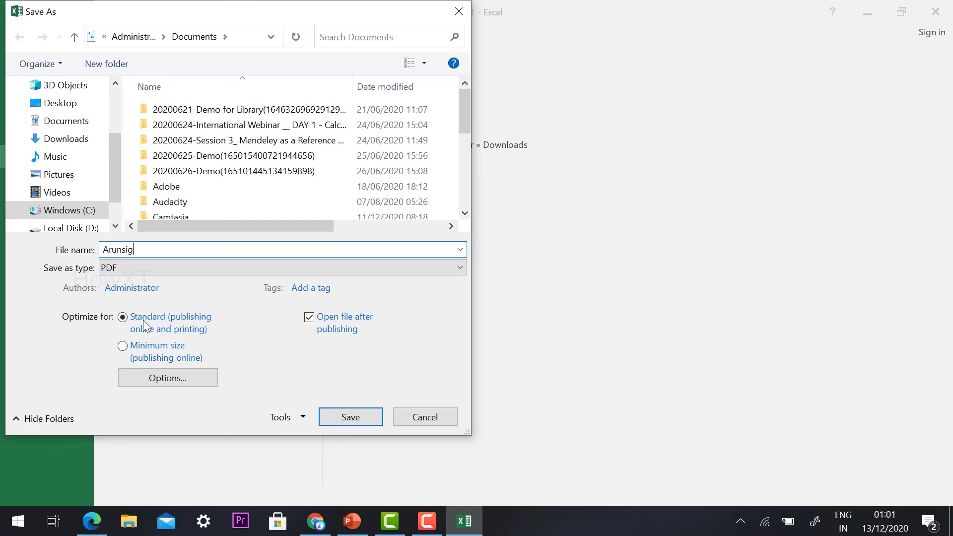
Set the signed PDF to minimum size, restrict the export to page 1 and publish it
{"action": "left_click", "coordinate": [131, 352]}
{"action": "left_click", "coordinate": [168, 378]}
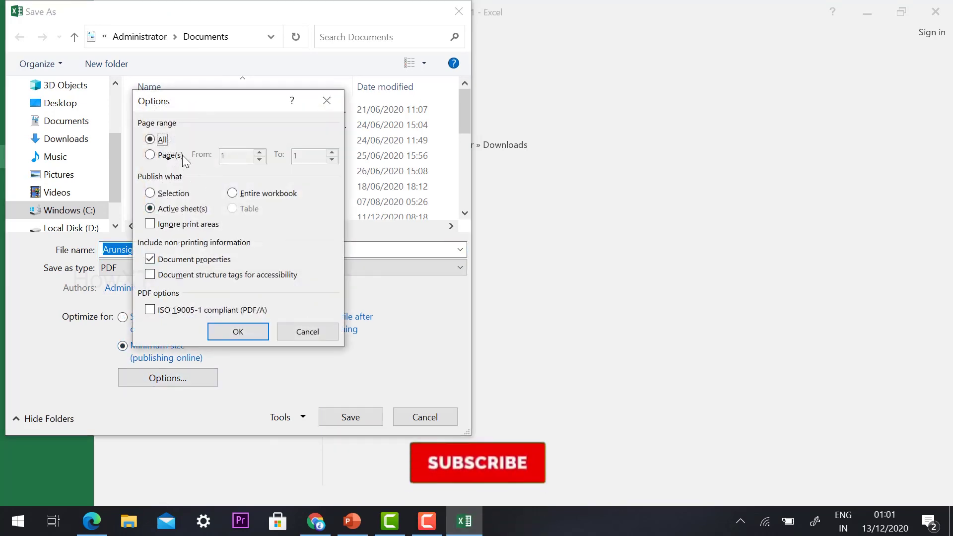
{"action": "left_click", "coordinate": [237, 331]}
{"action": "left_click", "coordinate": [343, 418]}
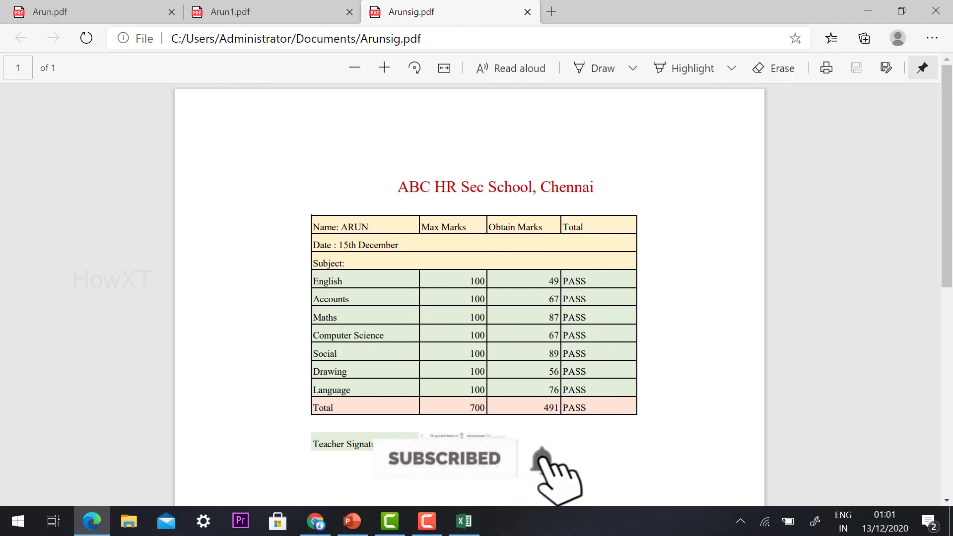
Check the teacher signature below the marks in the exported PDF, and switch back to the Excel workbook
{"action": "scroll", "coordinate": [562, 477], "scroll_direction": "down", "scroll_amount": 8}
{"action": "scroll", "coordinate": [562, 477], "scroll_direction": "up", "scroll_amount": 8}
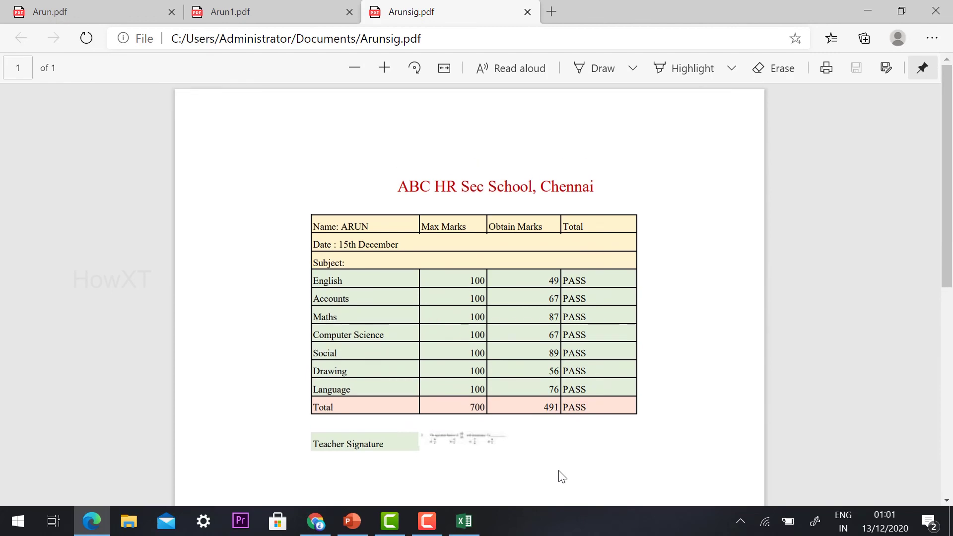
{"action": "key", "text": "alt+Tab"}
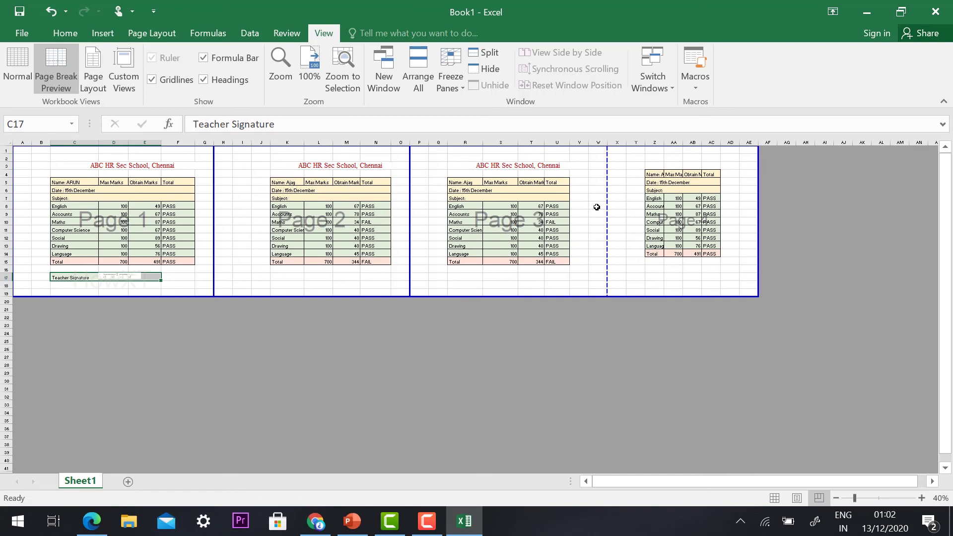
Return the worksheet to Normal view and look over the mark tables with the moved signature
{"action": "left_click", "coordinate": [13, 61]}
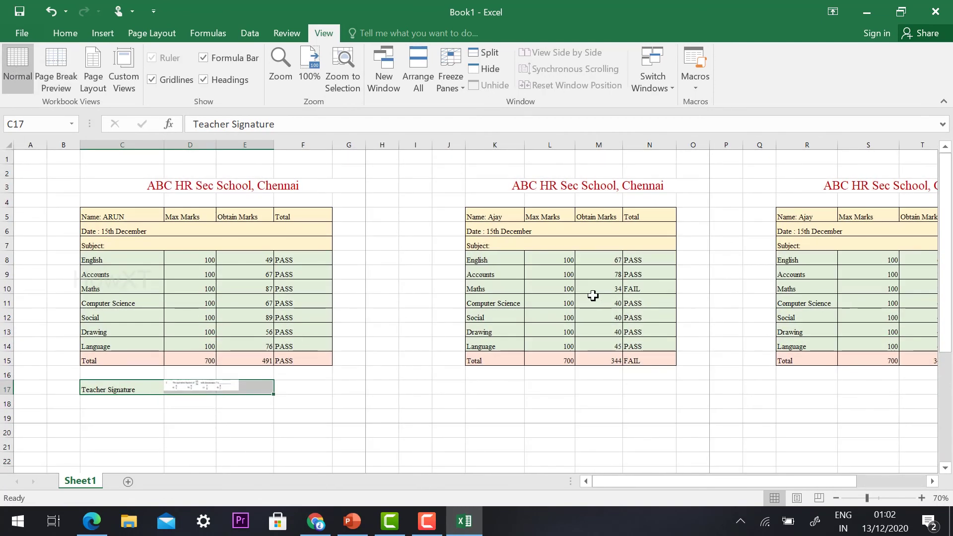
{"action": "scroll", "coordinate": [128, 257], "scroll_direction": "up", "scroll_amount": 2}
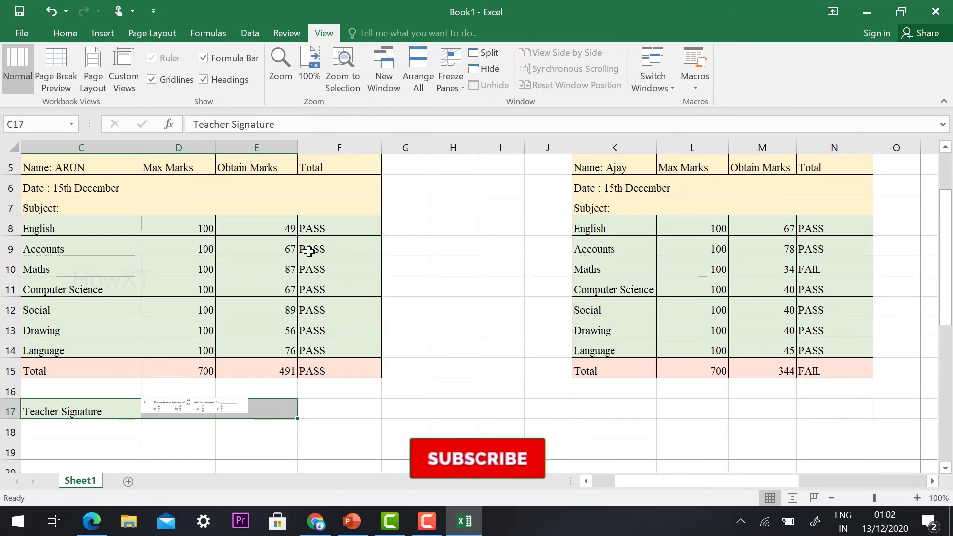
{"action": "scroll", "coordinate": [308, 274], "scroll_direction": "down", "scroll_amount": 2}
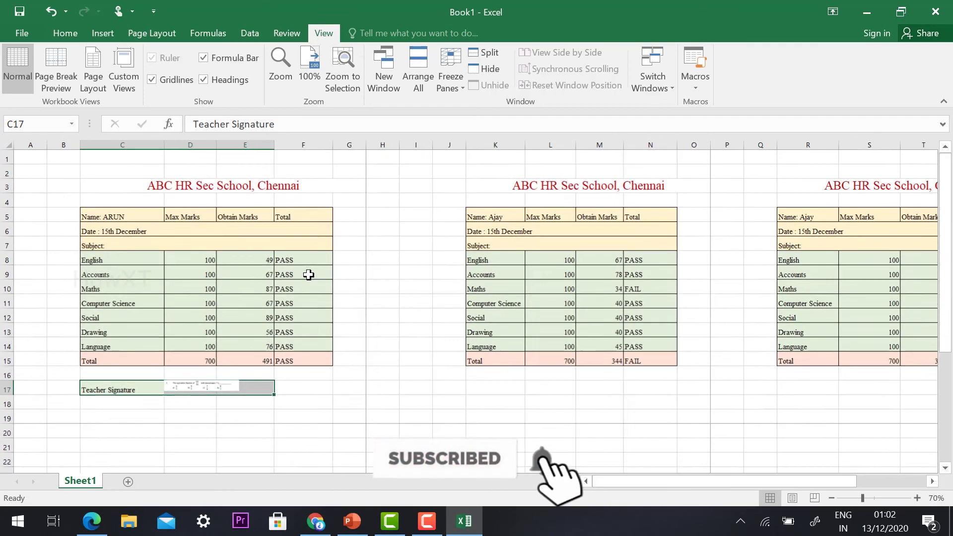